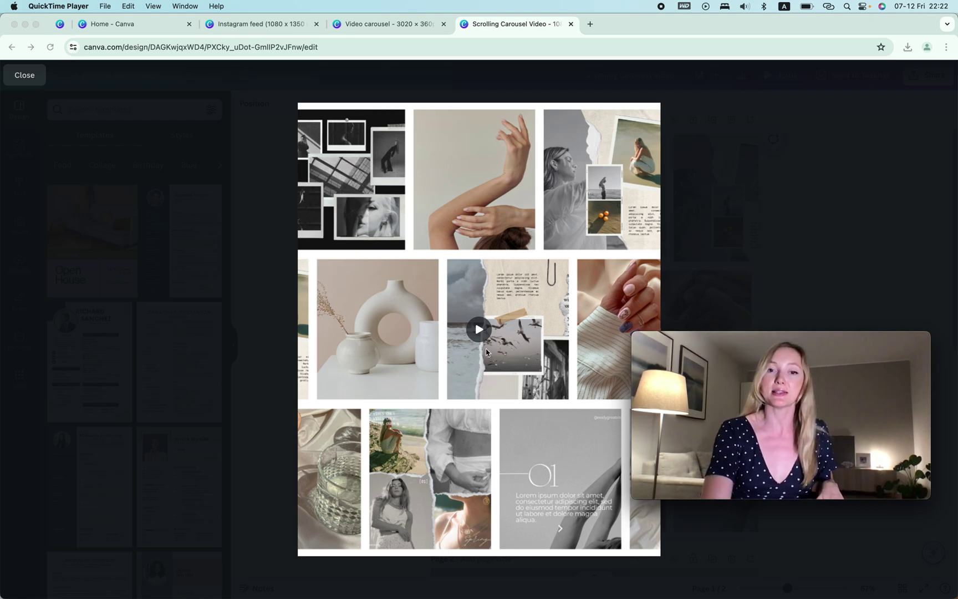
Play the preview of the scrolling carousel video
{"action": "left_click", "coordinate": [479, 330]}
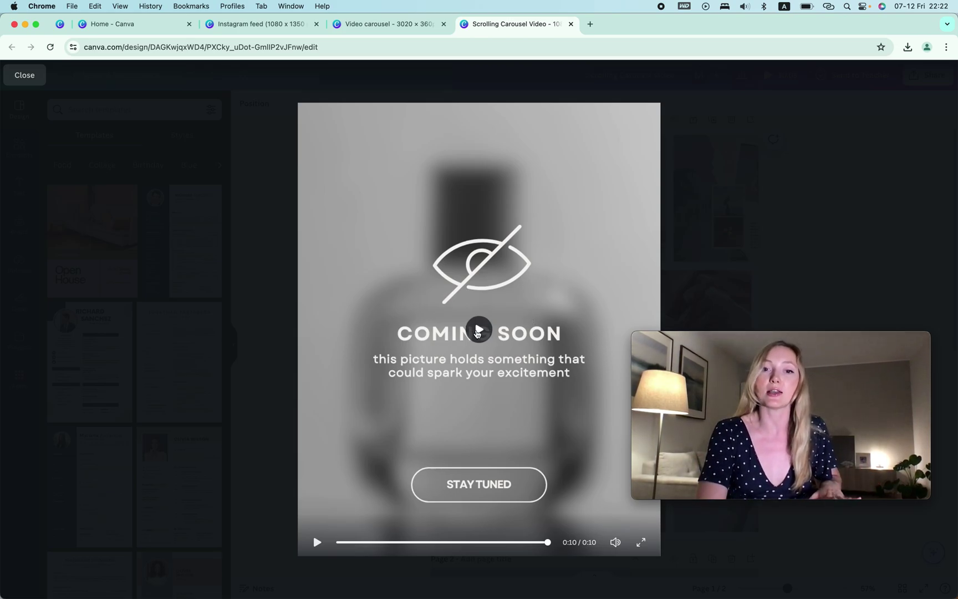
{"action": "left_click", "coordinate": [479, 330]}
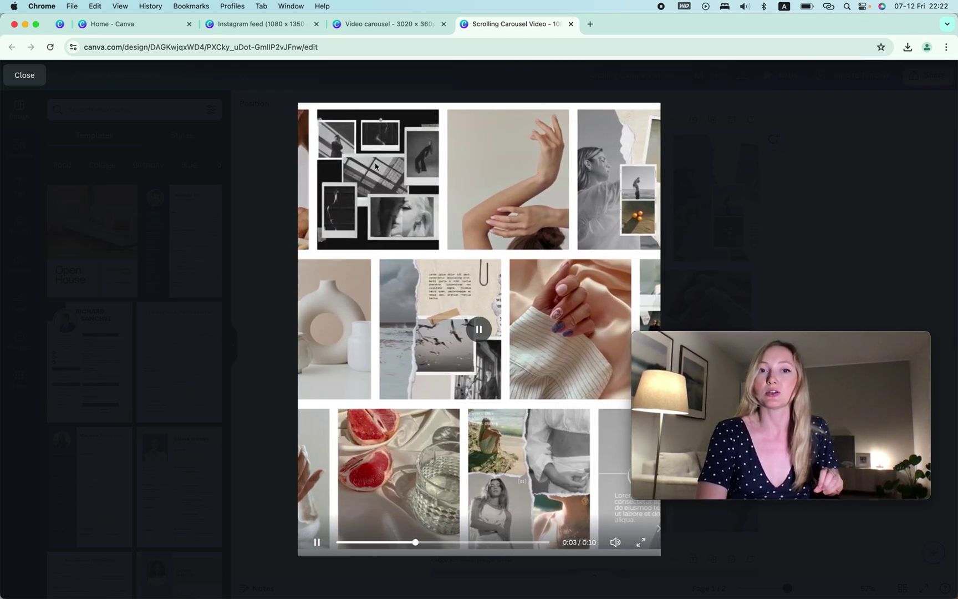
Create a new blank design with a custom size of 1080 × 1350 px
{"action": "left_click", "coordinate": [127, 28]}
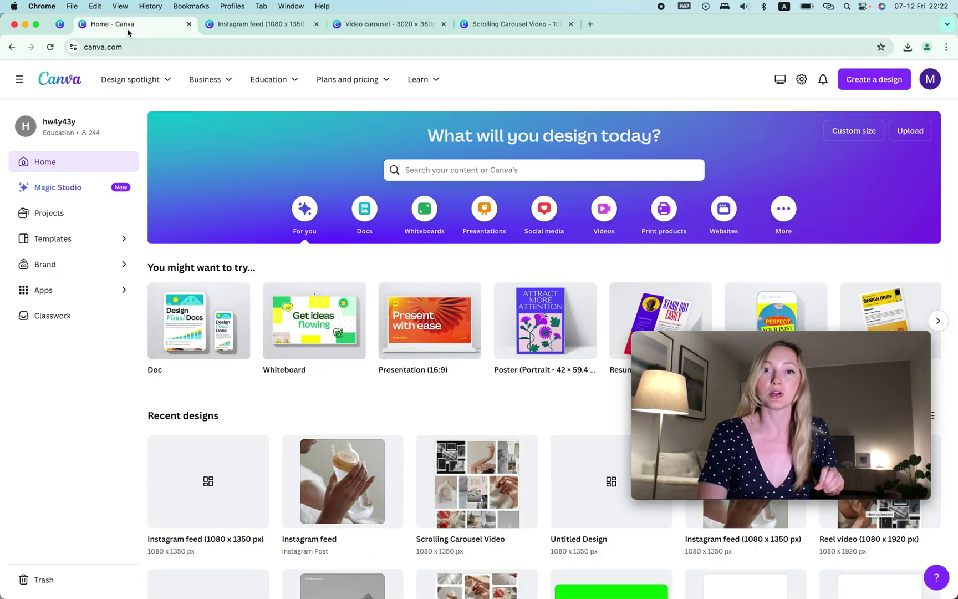
{"action": "left_click", "coordinate": [875, 79]}
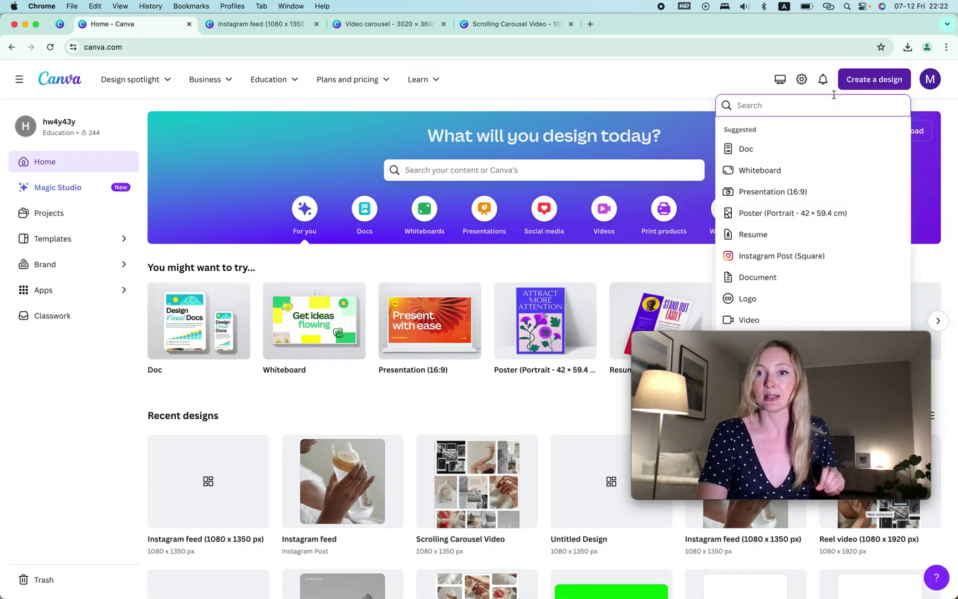
{"action": "scroll", "coordinate": [764, 277], "scroll_direction": "down", "scroll_amount": 3}
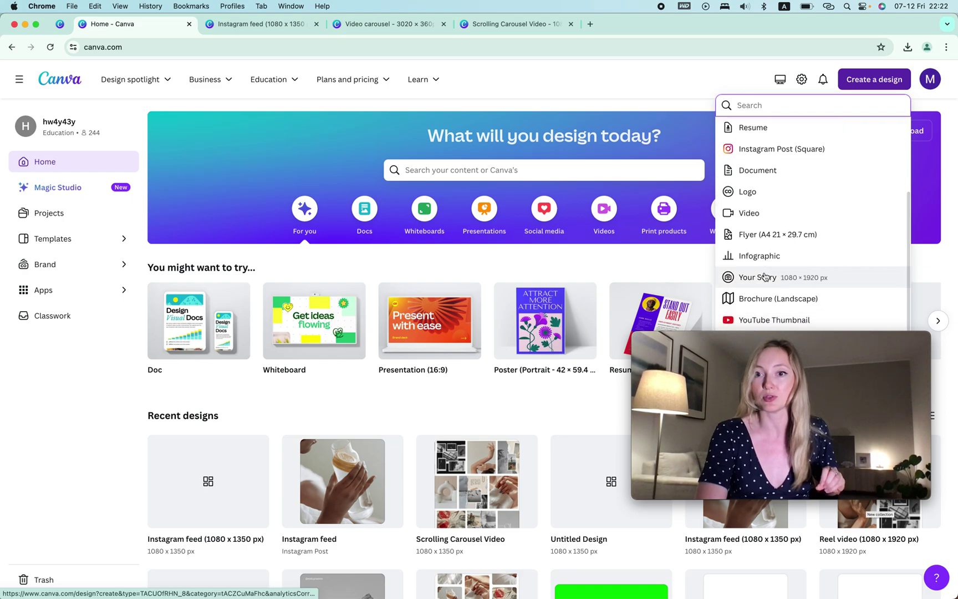
{"action": "left_click_drag", "start_coordinate": [803, 345], "coordinate": [807, 434]}
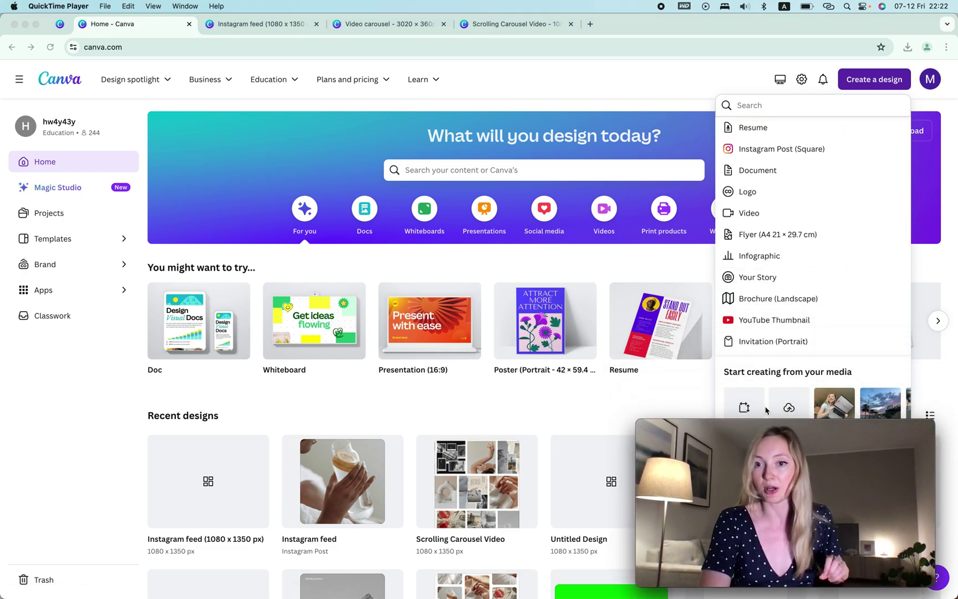
{"action": "left_click_drag", "start_coordinate": [790, 451], "coordinate": [790, 462]}
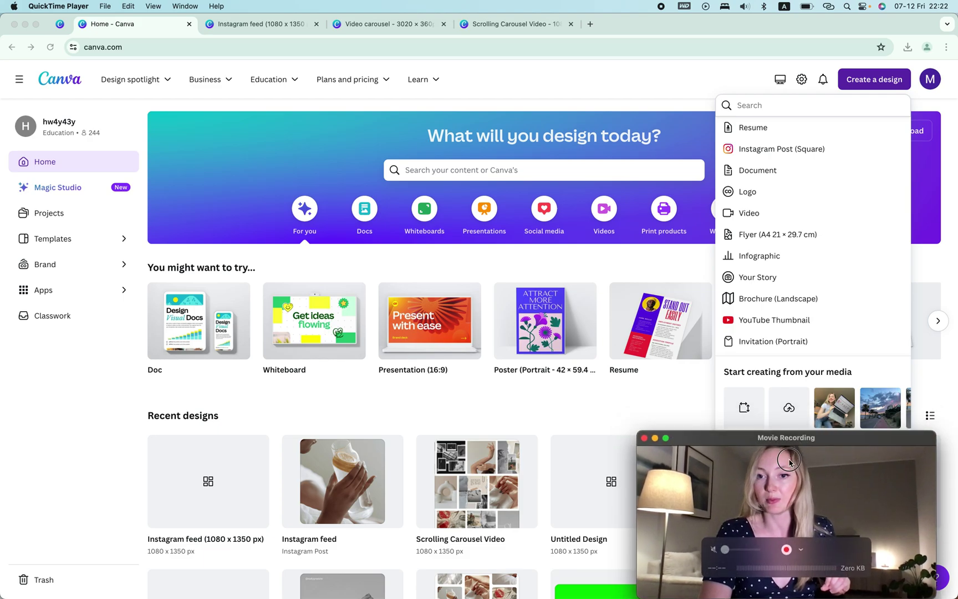
{"action": "left_click", "coordinate": [742, 407]}
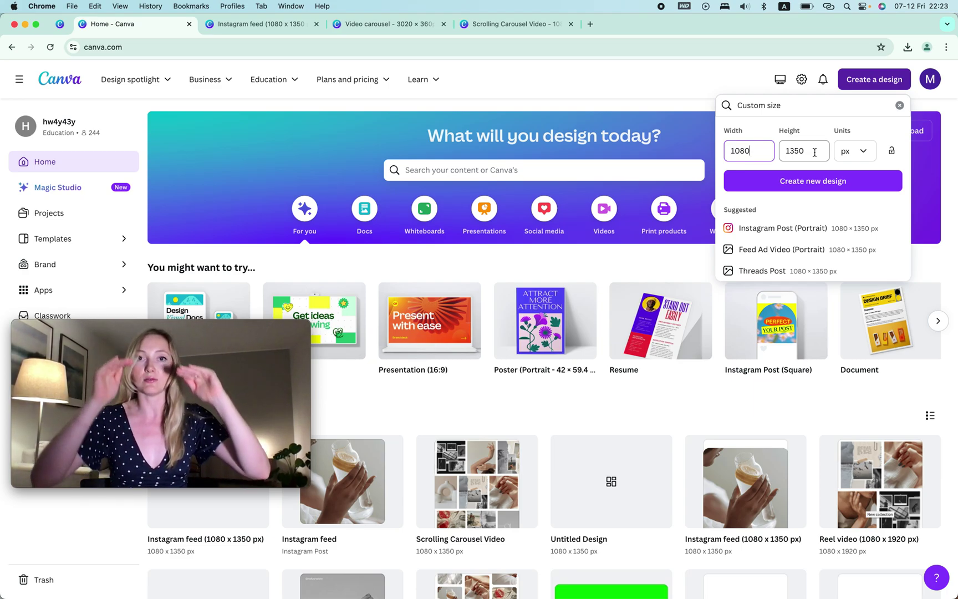
{"action": "left_click", "coordinate": [841, 182]}
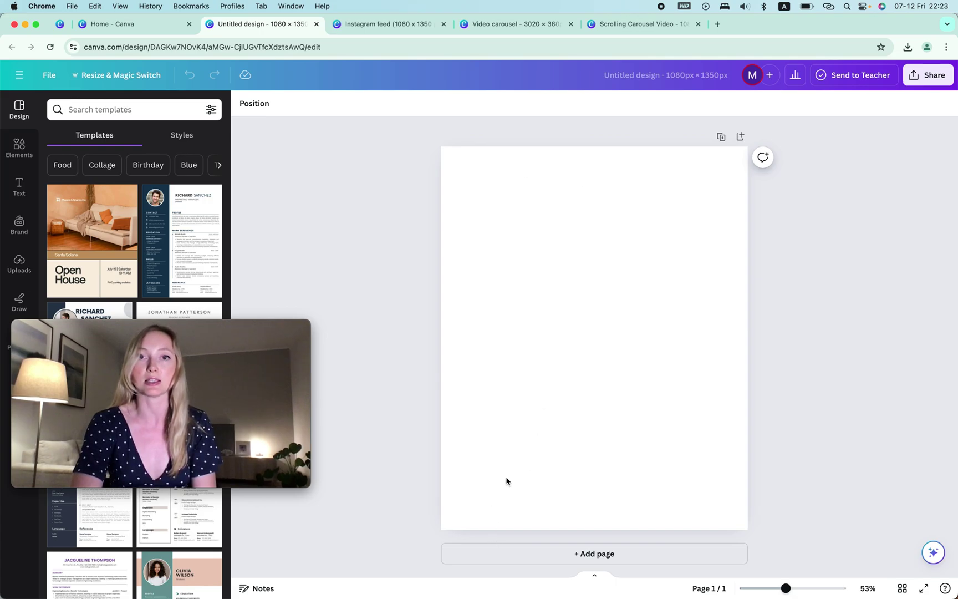
Search the templates for "instagram" and apply the beige "Welcome To The Team" Instagram post template to the blank page
{"action": "left_click_drag", "start_coordinate": [278, 327], "coordinate": [914, 232]}
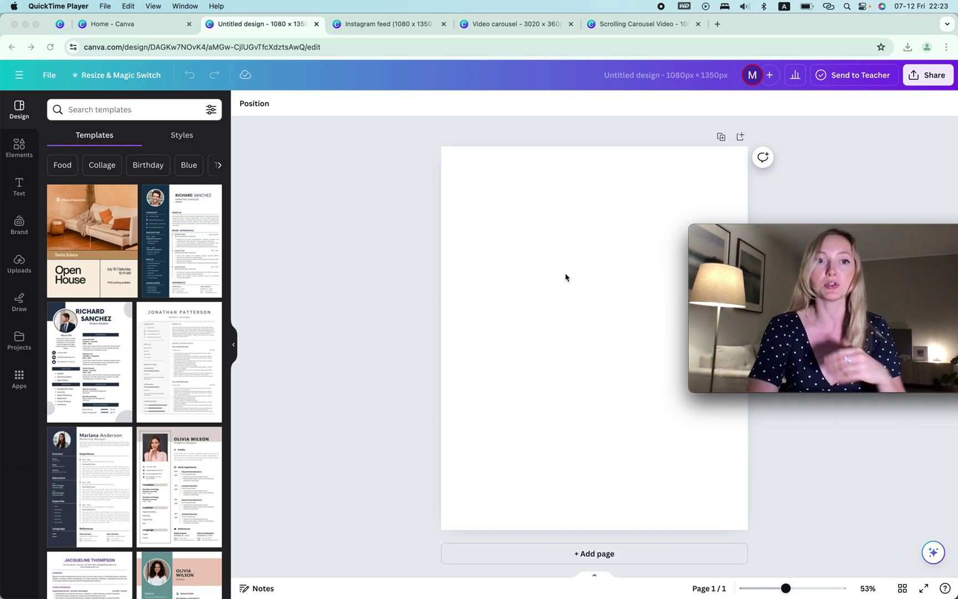
{"action": "left_click", "coordinate": [234, 344]}
{"action": "left_click", "coordinate": [234, 344]}
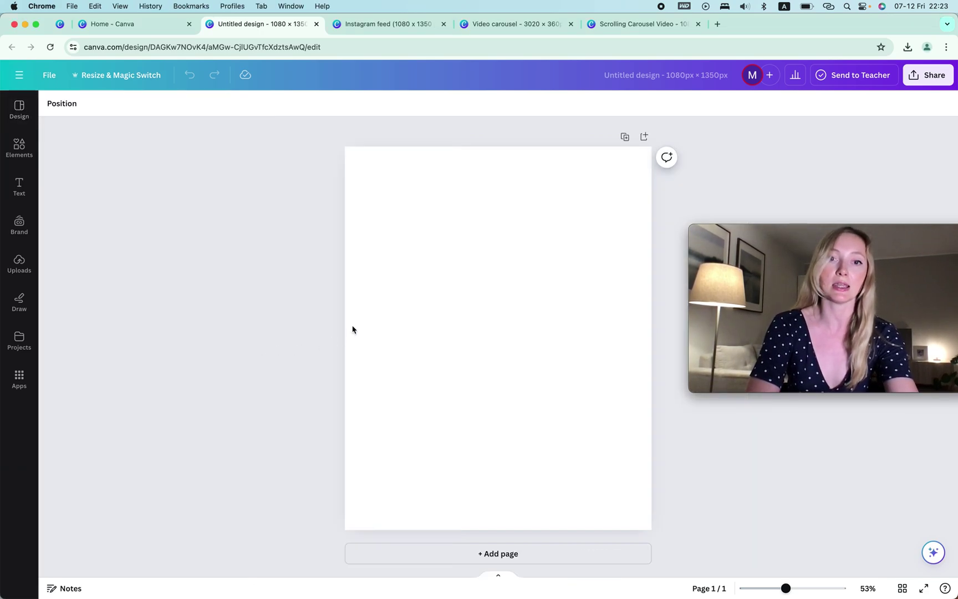
{"action": "left_click", "coordinate": [19, 109]}
{"action": "left_click", "coordinate": [92, 108]}
{"action": "type", "text": "instagram"}
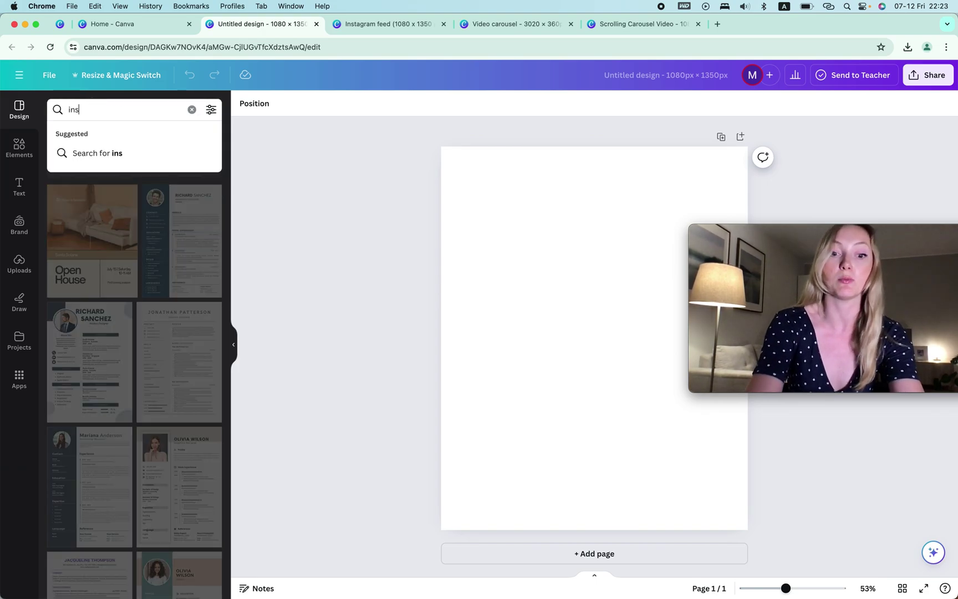
{"action": "key", "text": "Return"}
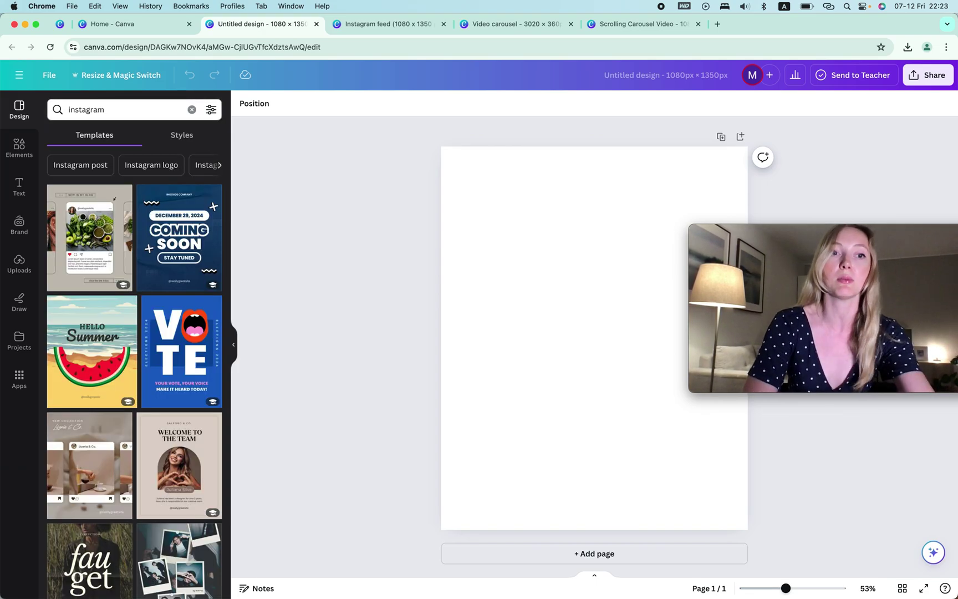
{"action": "left_click", "coordinate": [189, 473]}
{"action": "left_click", "coordinate": [596, 246]}
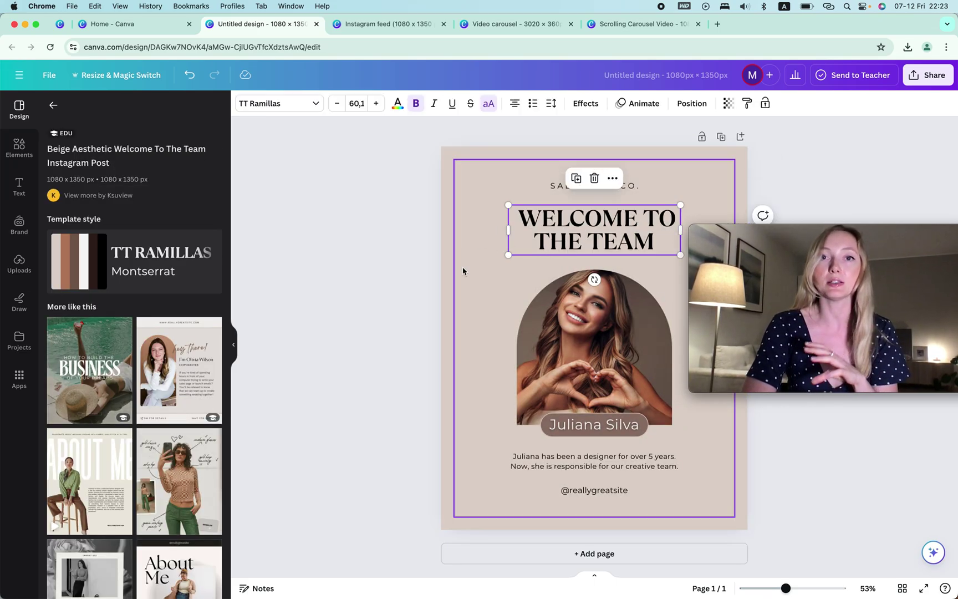
Switch to the "Instagram feed (1080 x 1350 px)" design and display all its pages in grid view
{"action": "left_click", "coordinate": [389, 27]}
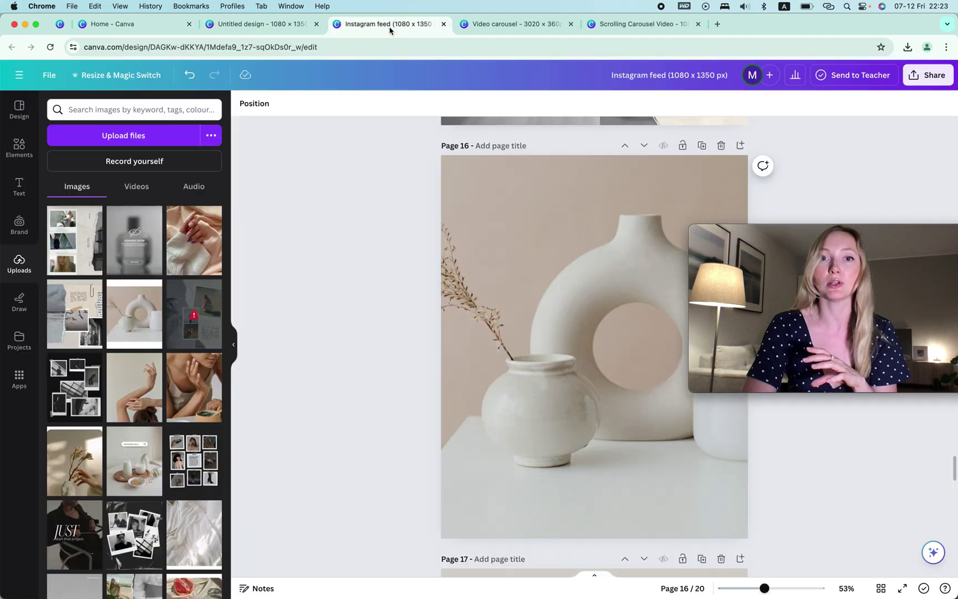
{"action": "scroll", "coordinate": [572, 261], "scroll_direction": "up", "scroll_amount": 15}
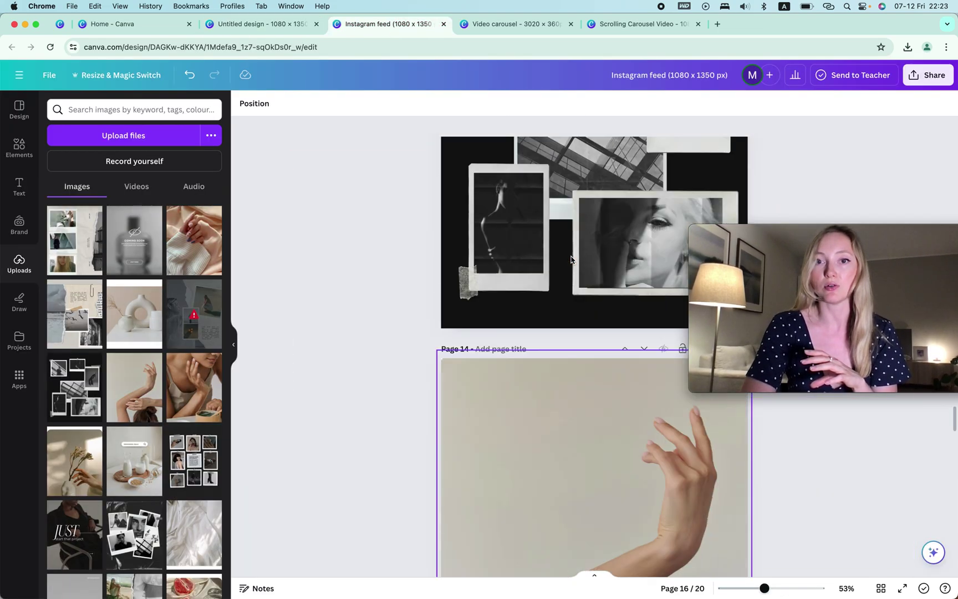
{"action": "scroll", "coordinate": [572, 261], "scroll_direction": "up", "scroll_amount": 3}
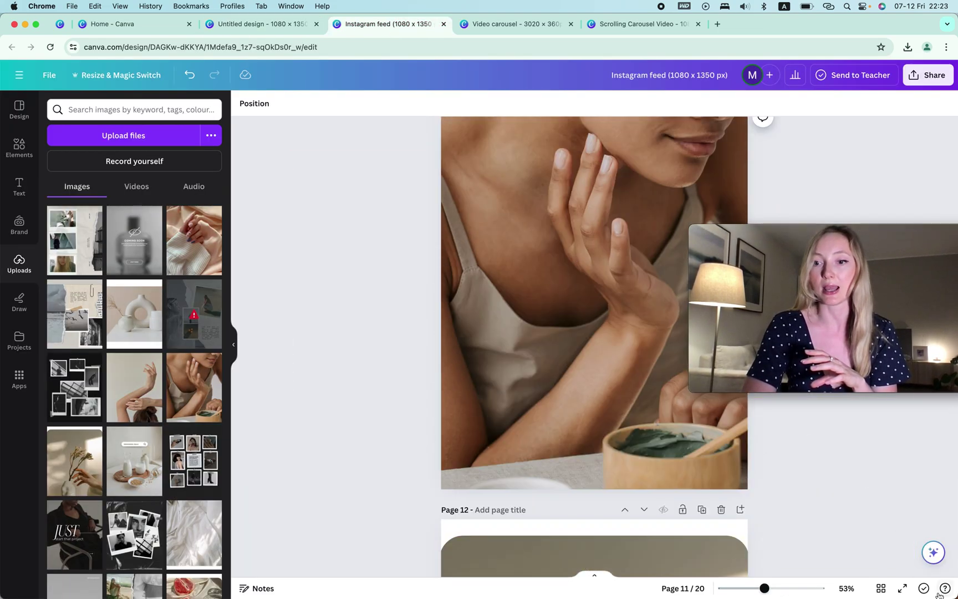
{"action": "left_click", "coordinate": [881, 588]}
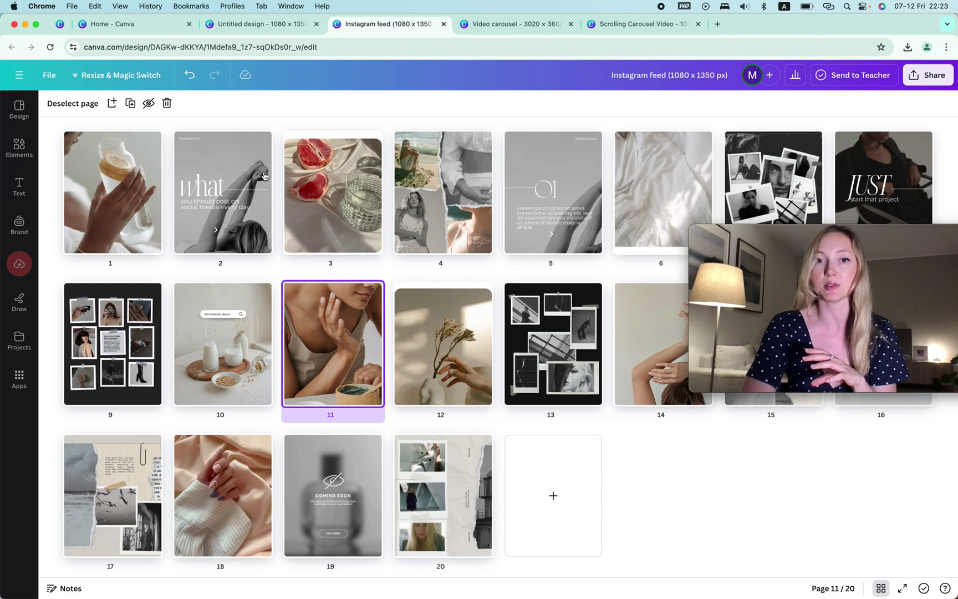
{"action": "left_click_drag", "start_coordinate": [896, 241], "coordinate": [849, 433]}
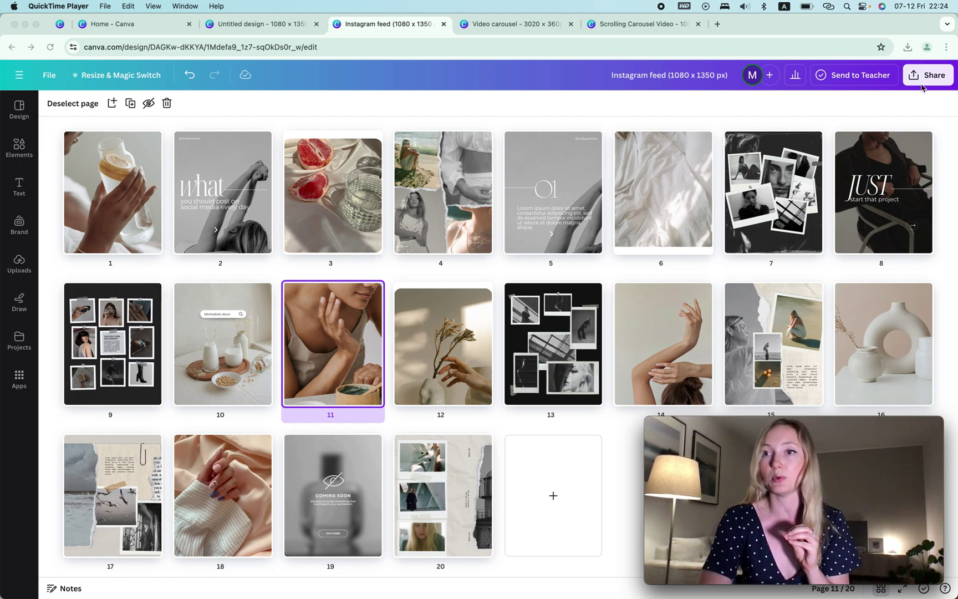
Open the download settings for the Instagram feed design and examine the available file types, keeping PNG for all pages
{"action": "left_click", "coordinate": [939, 83]}
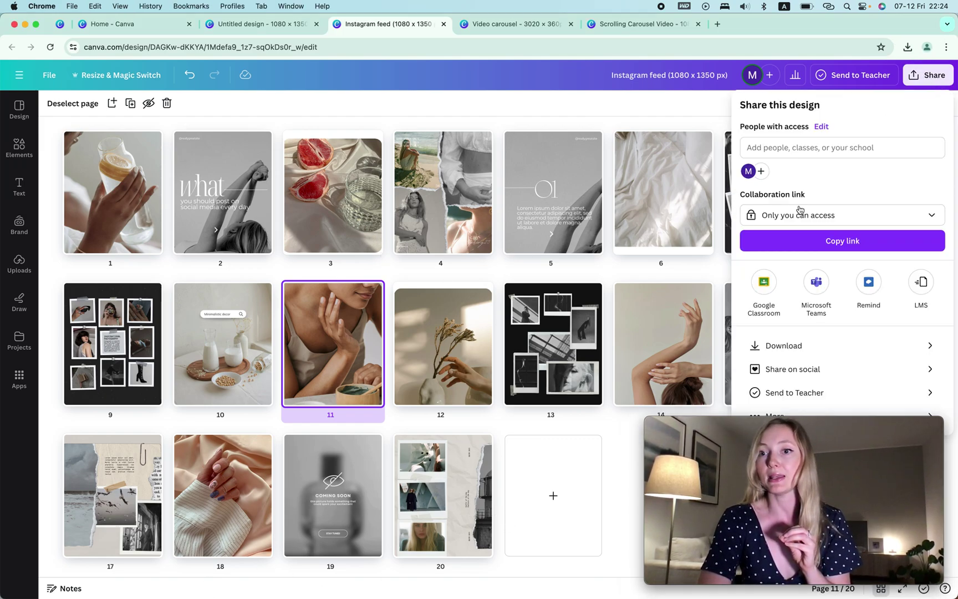
{"action": "left_click", "coordinate": [809, 346]}
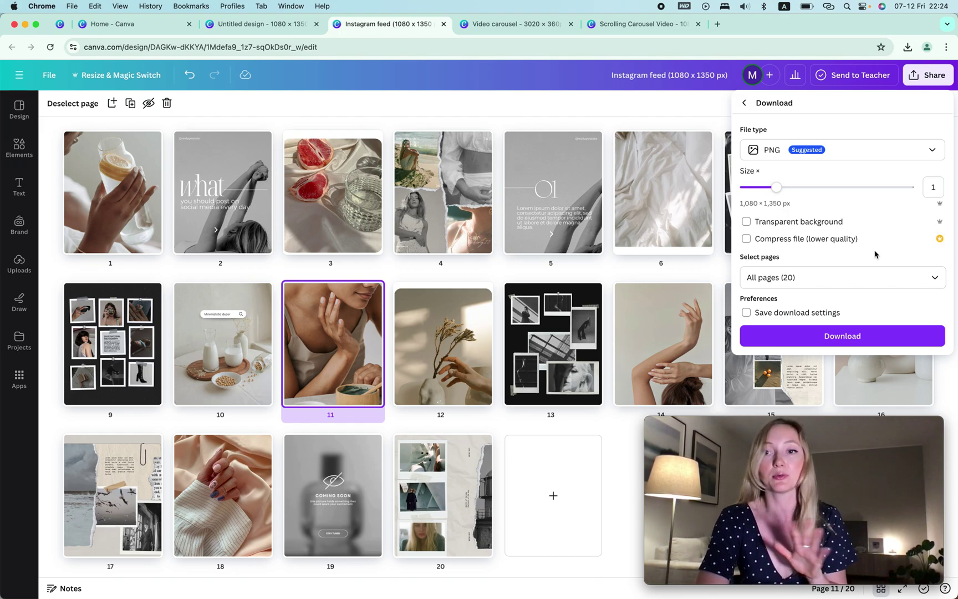
{"action": "left_click", "coordinate": [821, 148]}
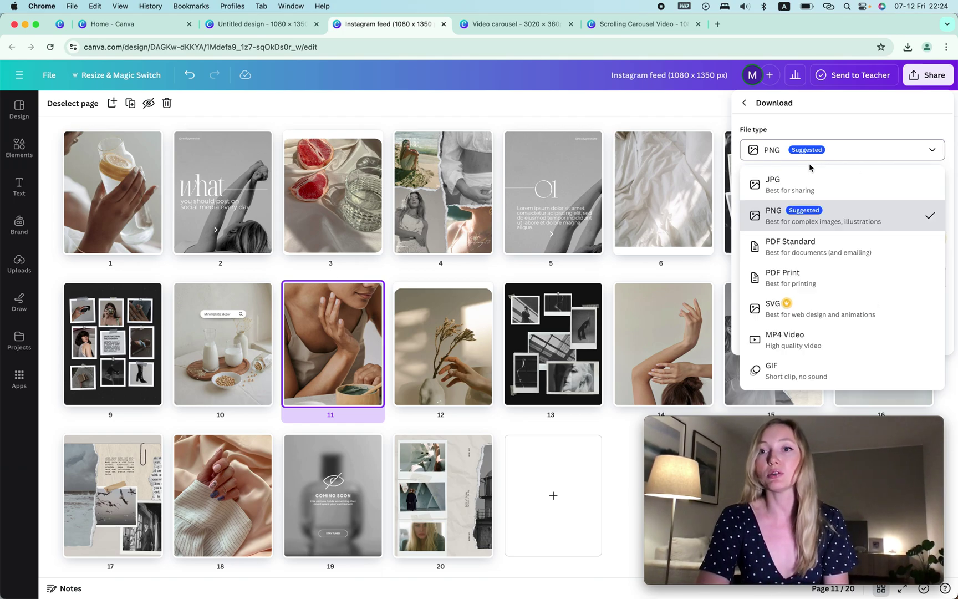
{"action": "left_click", "coordinate": [820, 128]}
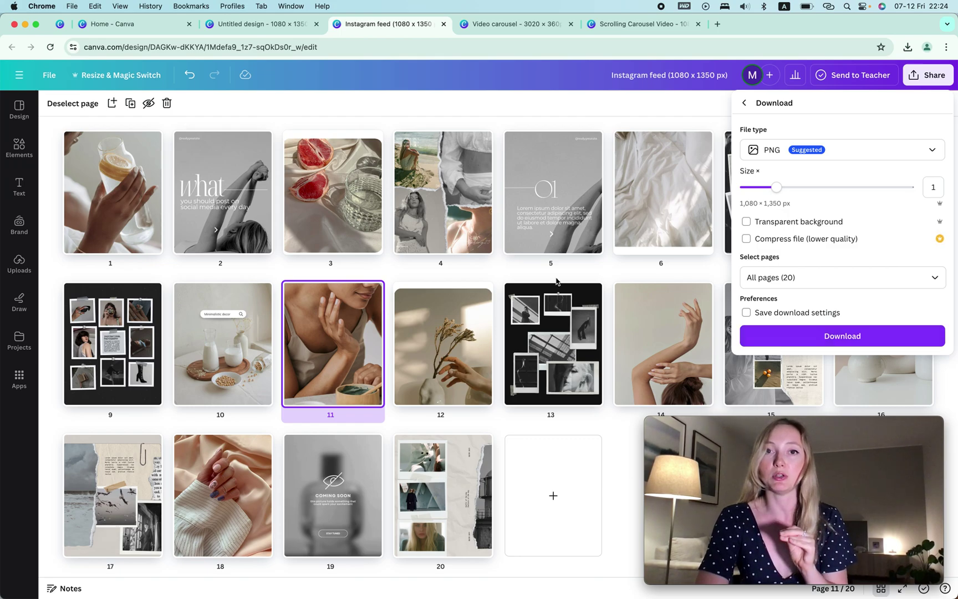
Create another new blank design with a custom size of 3020 × 360 px
{"action": "left_click", "coordinate": [496, 25]}
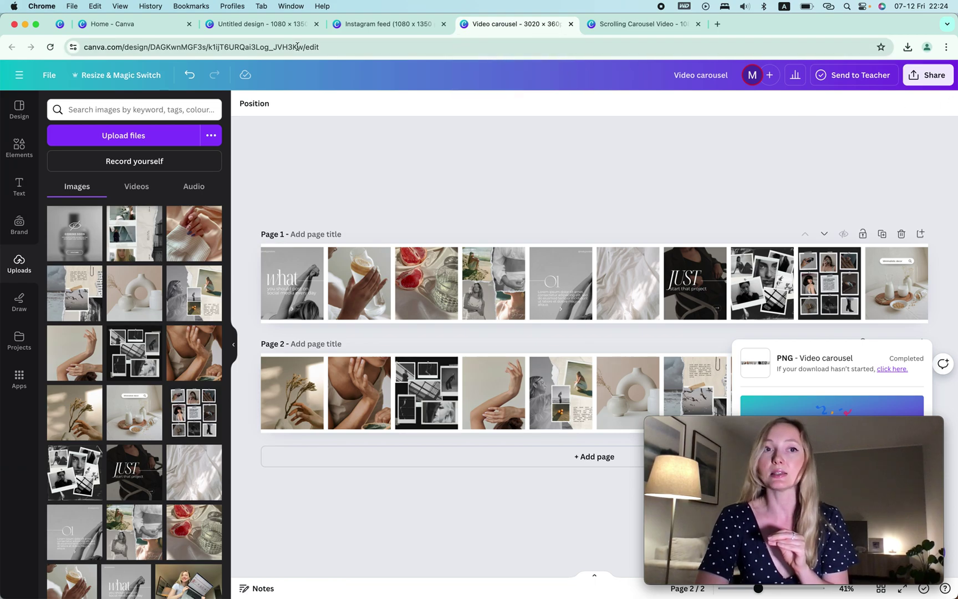
{"action": "left_click", "coordinate": [160, 25]}
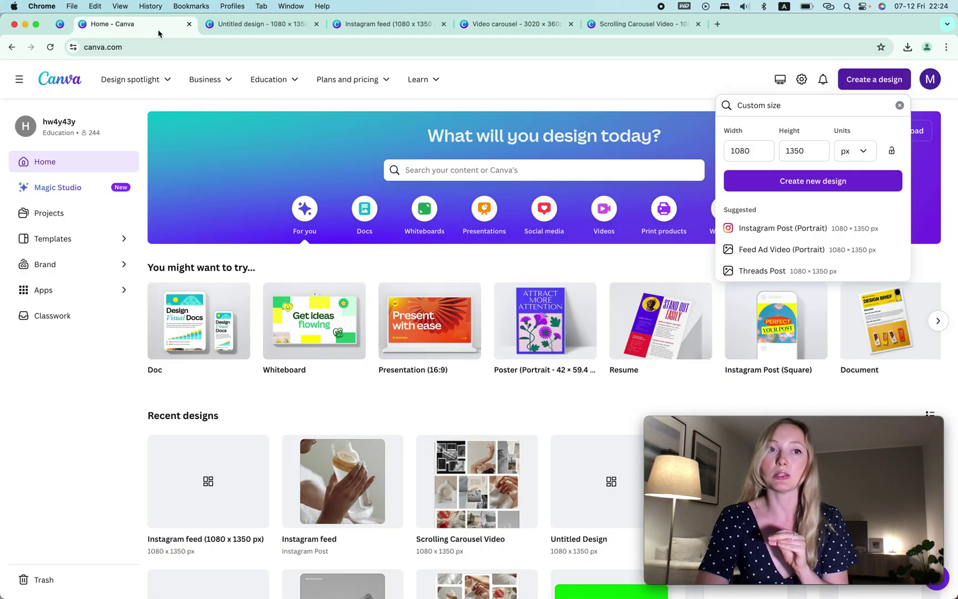
{"action": "left_click", "coordinate": [874, 83]}
{"action": "left_click", "coordinate": [874, 83]}
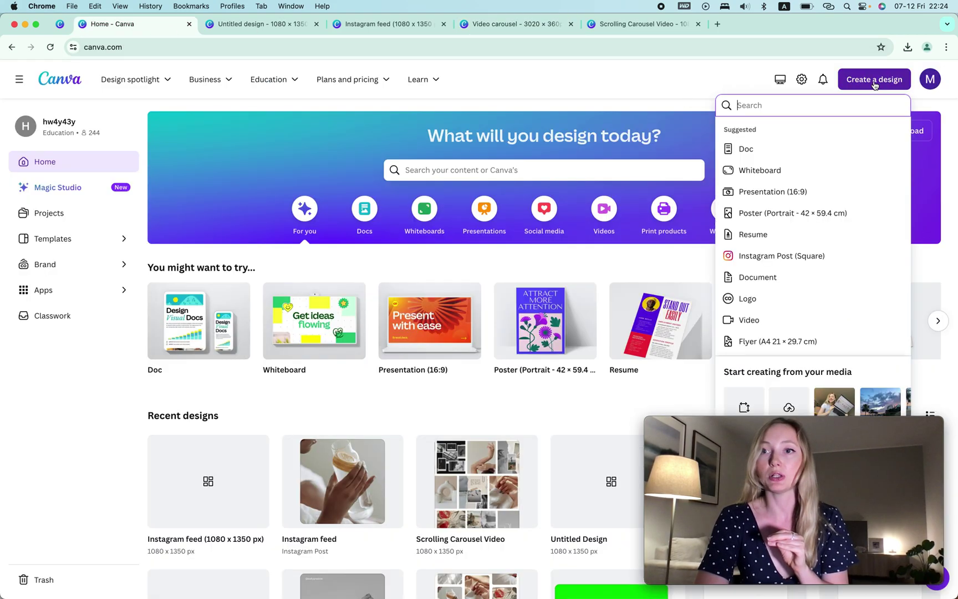
{"action": "left_click", "coordinate": [740, 398]}
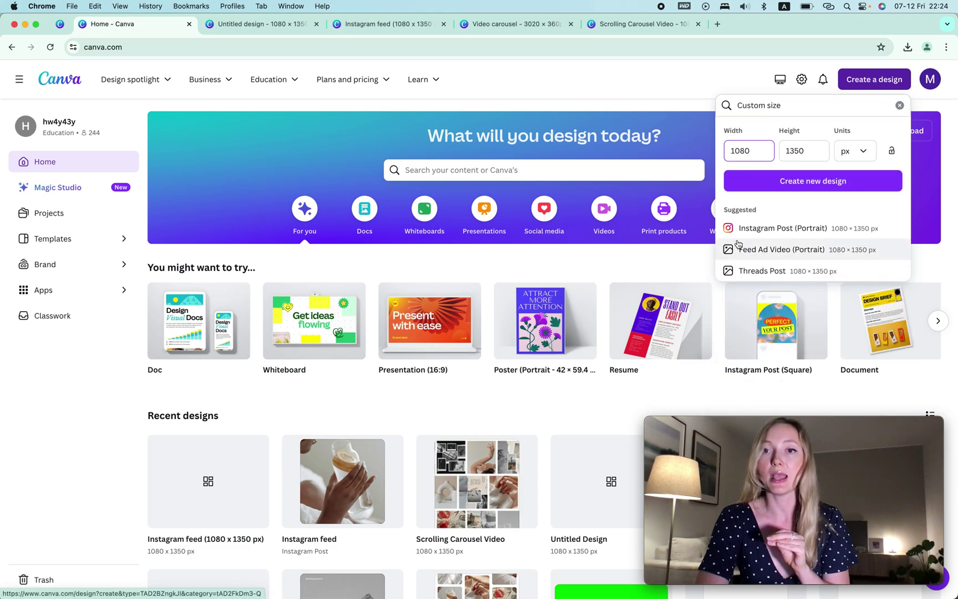
{"action": "double_click", "coordinate": [746, 151]}
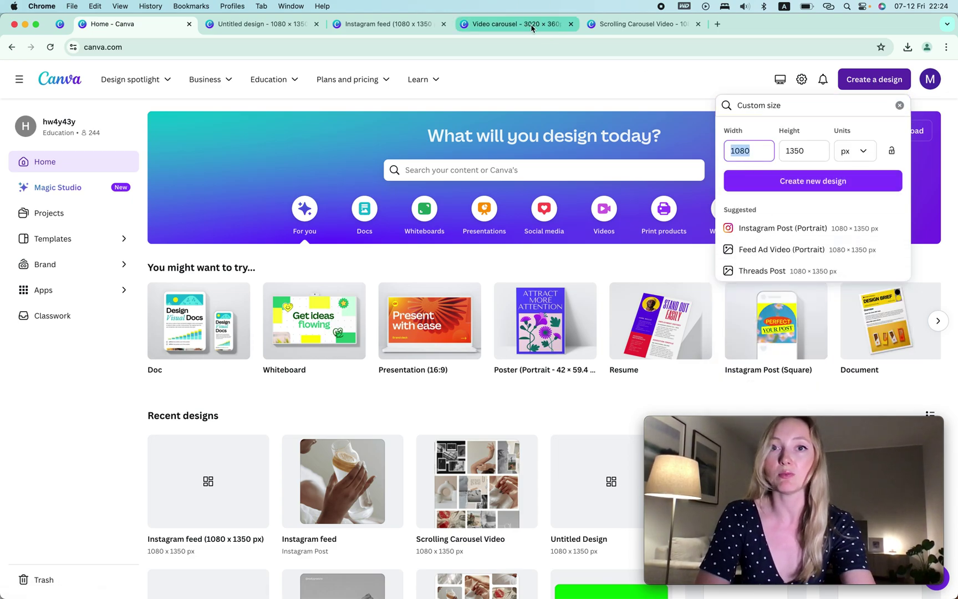
{"action": "type", "text": "302"}
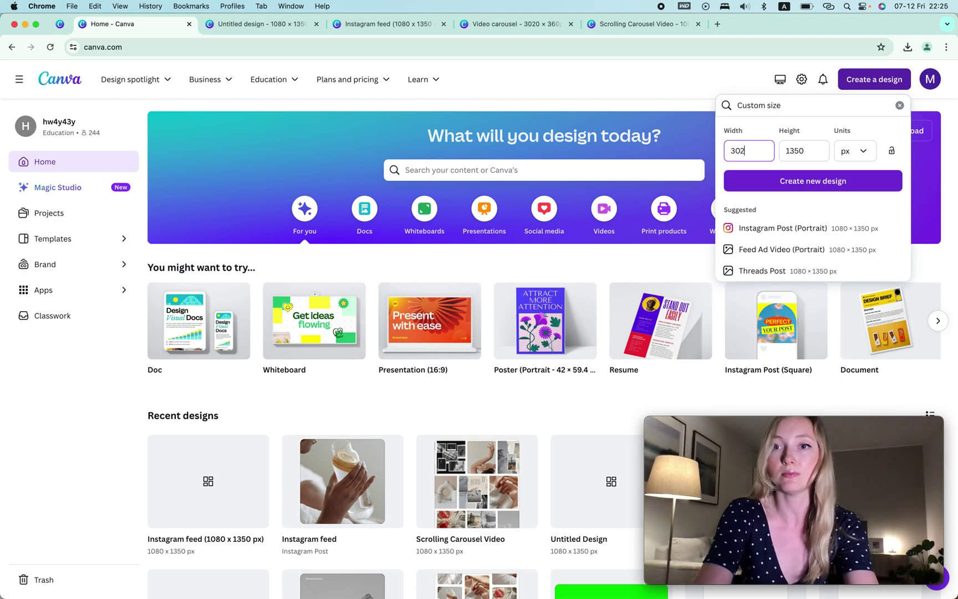
{"action": "type", "text": "0"}
{"action": "double_click", "coordinate": [794, 153]}
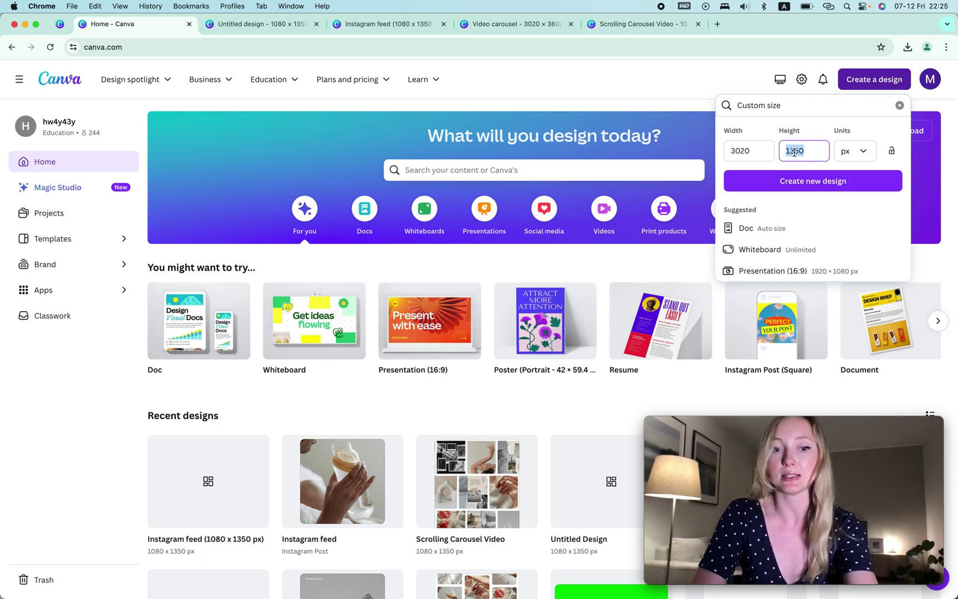
{"action": "type", "text": "360"}
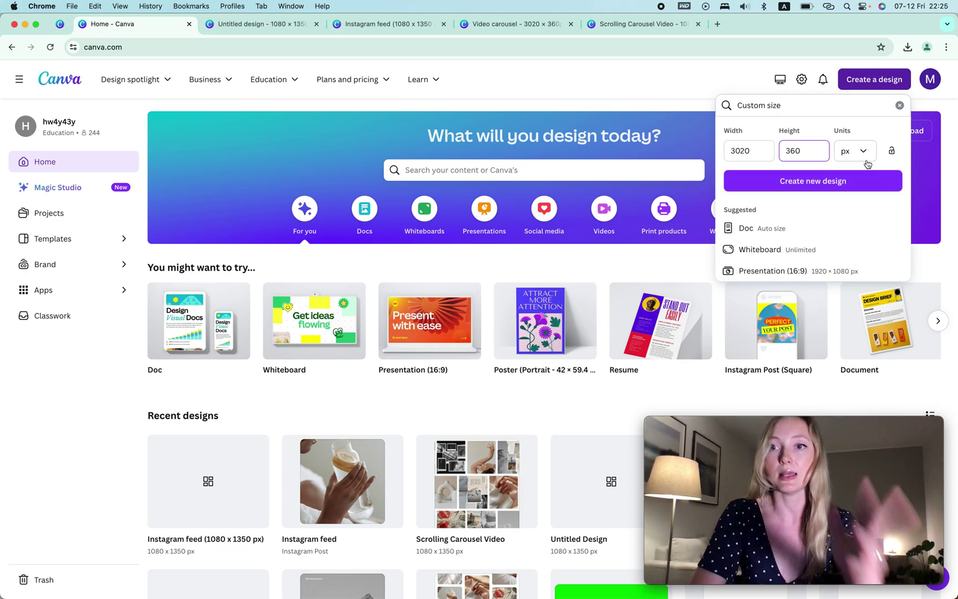
{"action": "left_click", "coordinate": [864, 183]}
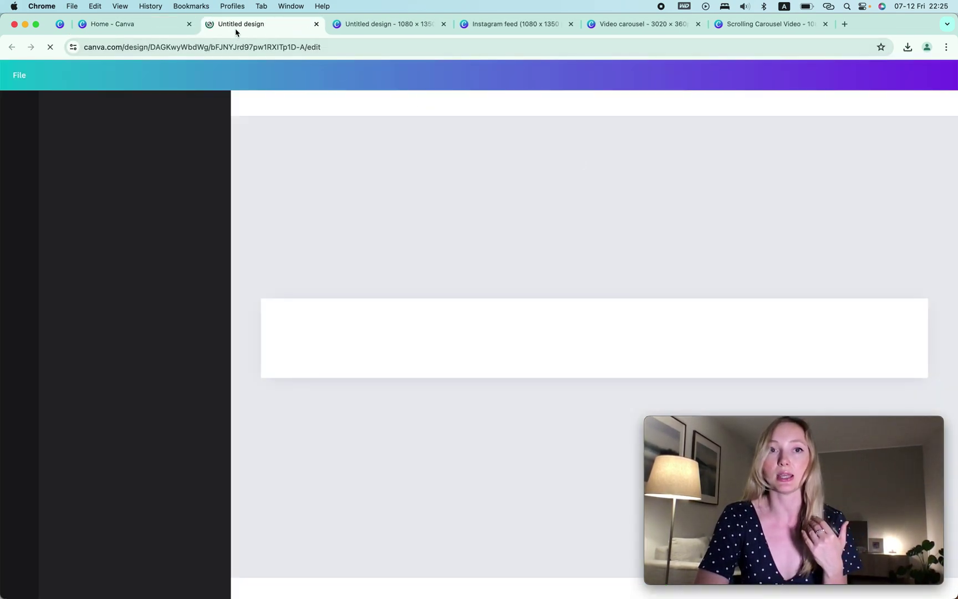
Move the new 3020 × 360 px design's browser tab after the Video carousel tab, view that carousel for reference, and return to the blank design
{"action": "left_click_drag", "start_coordinate": [236, 32], "coordinate": [646, 23]}
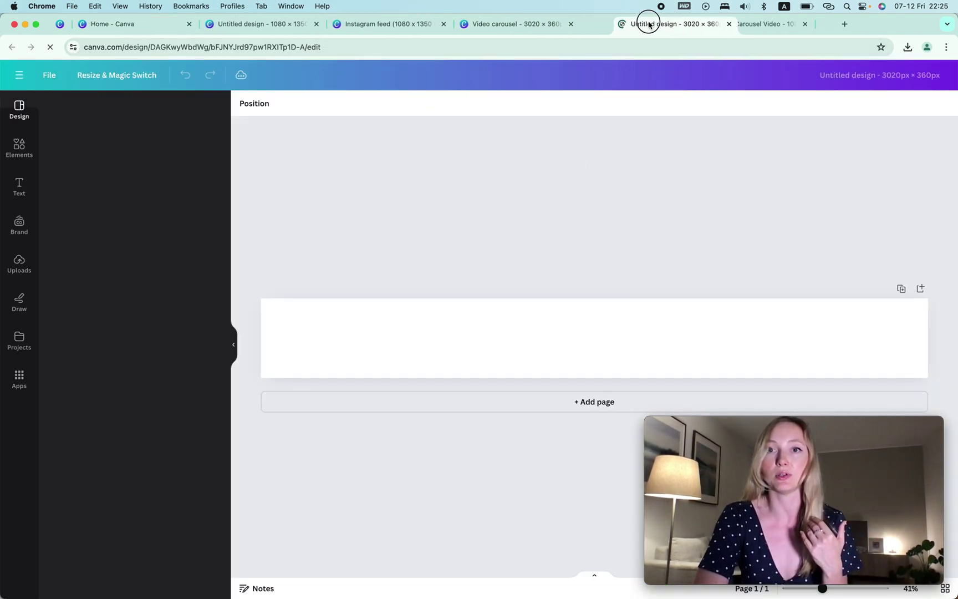
{"action": "left_click", "coordinate": [516, 23]}
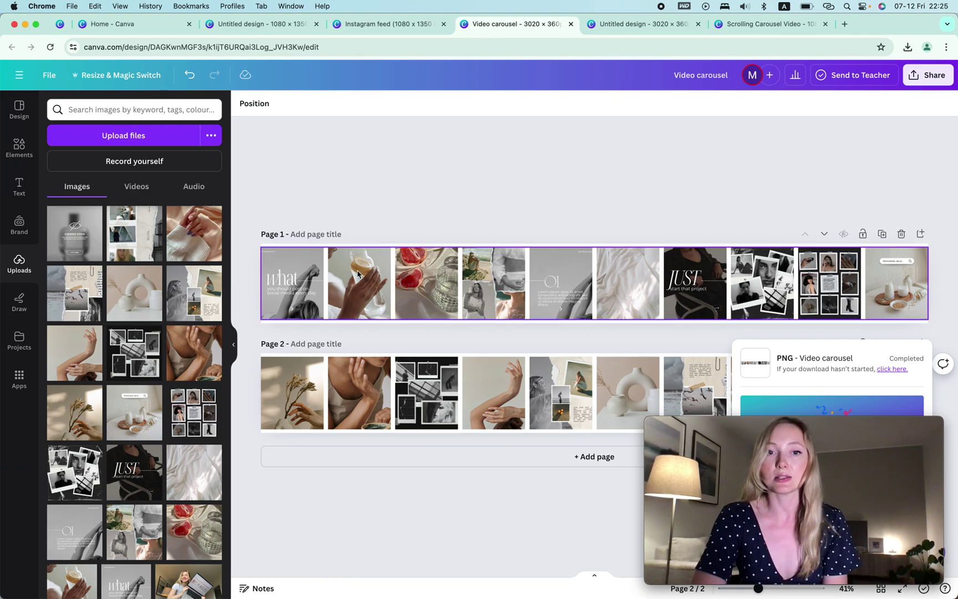
{"action": "left_click", "coordinate": [611, 31]}
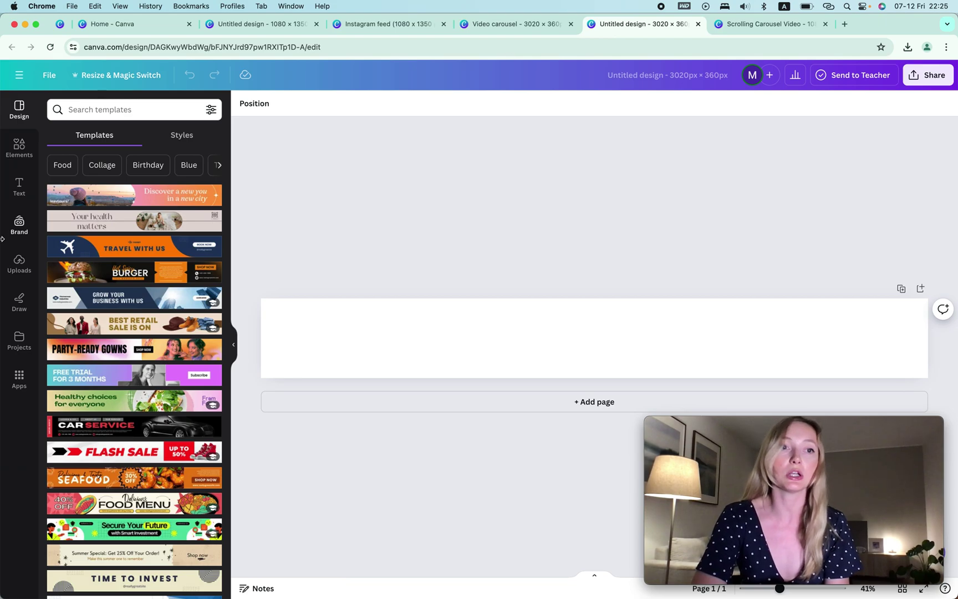
Browse the elements library to the Grids category and display all of its layouts
{"action": "left_click", "coordinate": [19, 147]}
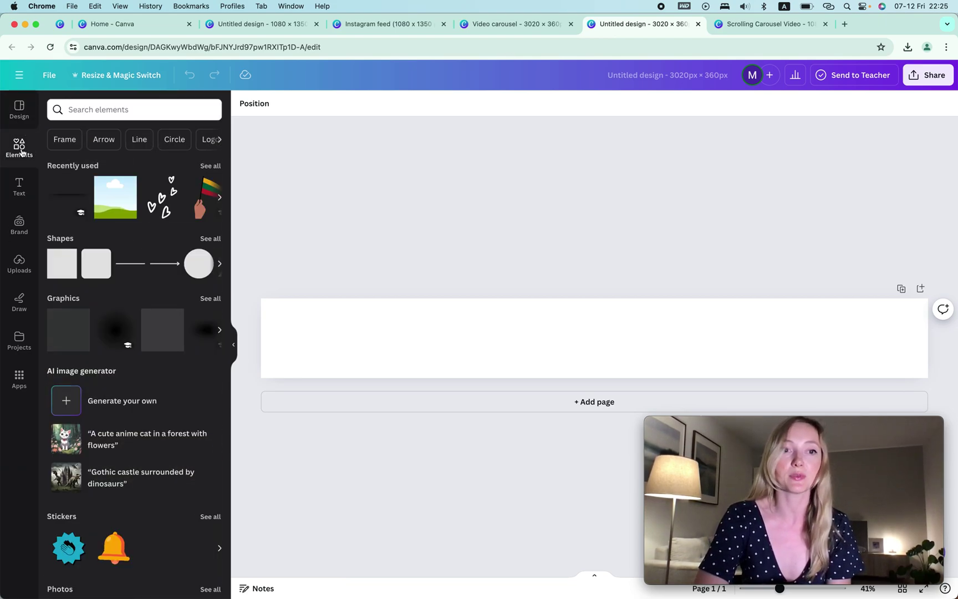
{"action": "scroll", "coordinate": [133, 282], "scroll_direction": "down", "scroll_amount": 5}
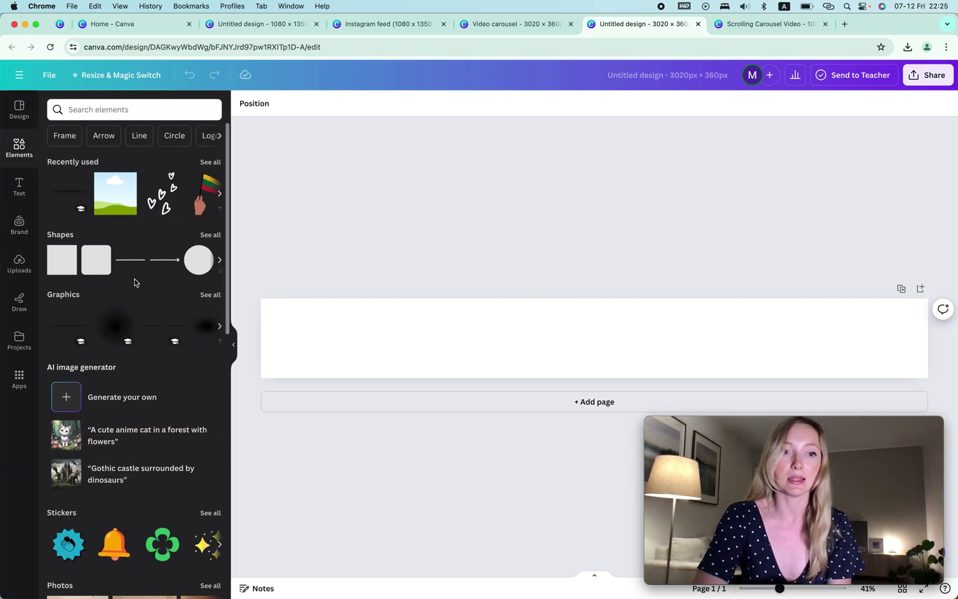
{"action": "scroll", "coordinate": [135, 282], "scroll_direction": "down", "scroll_amount": 5}
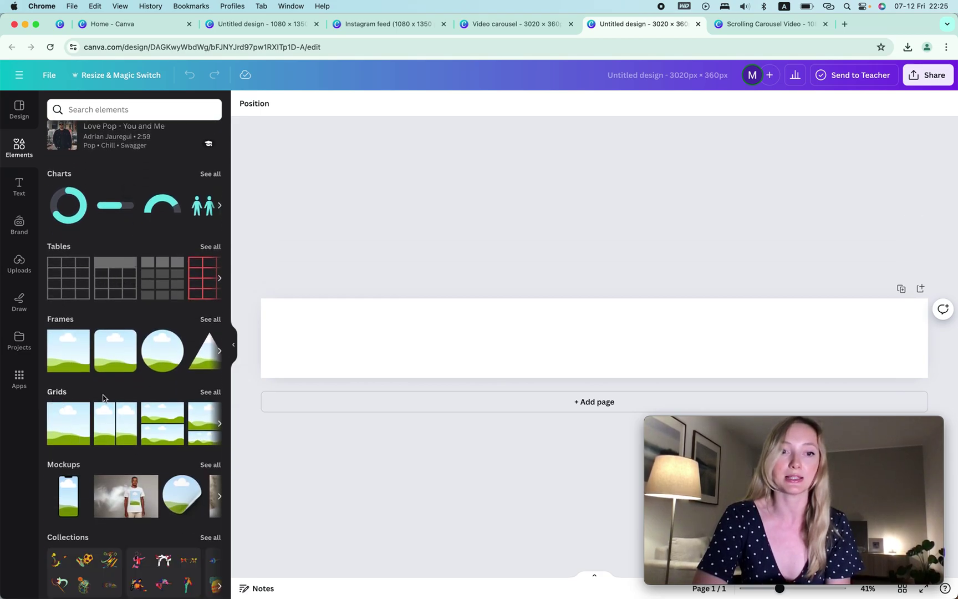
{"action": "left_click", "coordinate": [210, 393]}
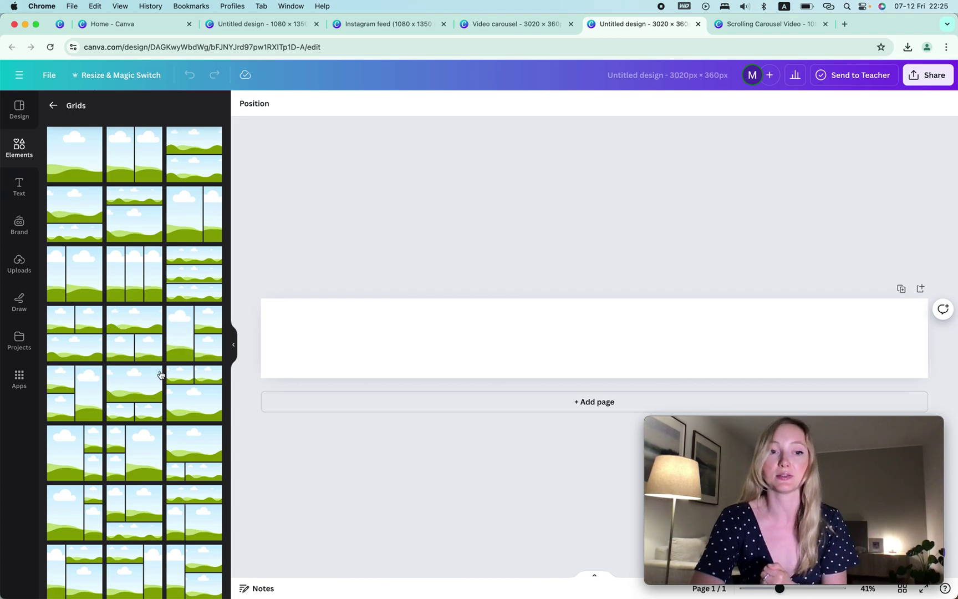
Add a four-column grid to the page, narrow it to less than half the page width, and place a copy beside it
{"action": "scroll", "coordinate": [160, 375], "scroll_direction": "down", "scroll_amount": 10}
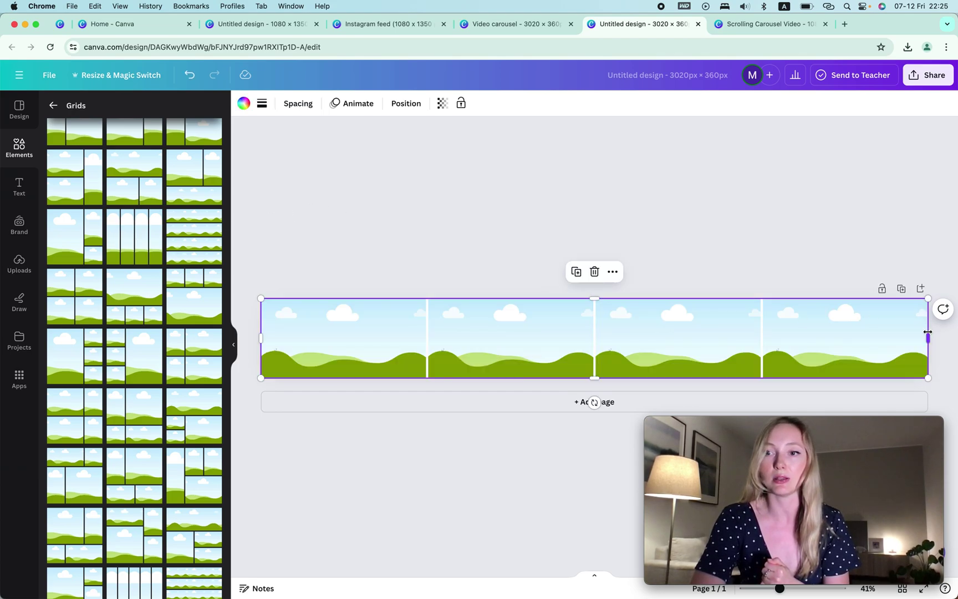
{"action": "left_click_drag", "start_coordinate": [928, 331], "coordinate": [536, 338]}
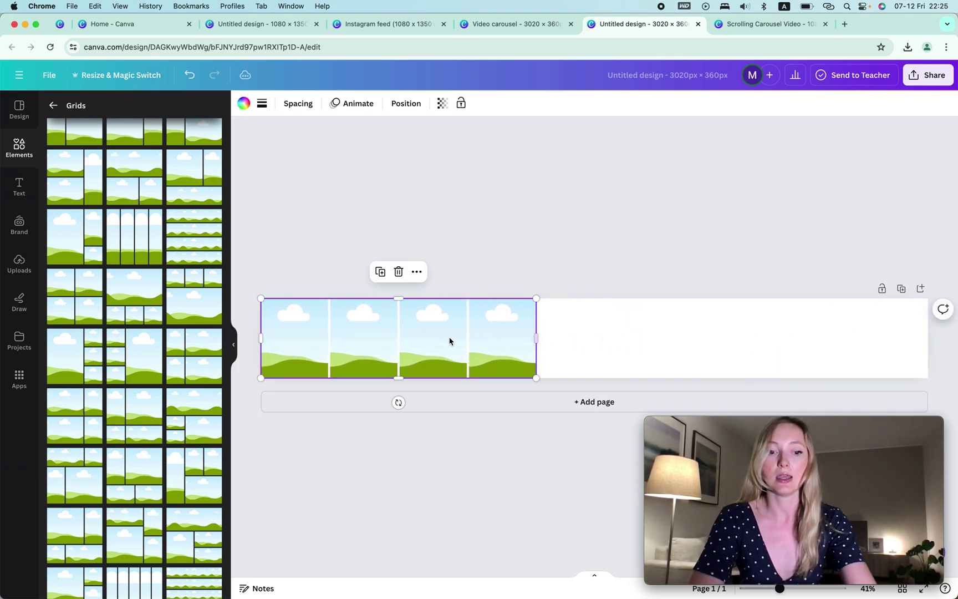
{"action": "left_click_drag", "start_coordinate": [387, 340], "coordinate": [670, 339], "text": "alt"}
Stretch the two four-column grids together across the full page width and close the wider gap between them
{"action": "left_click", "coordinate": [468, 342], "text": "shift"}
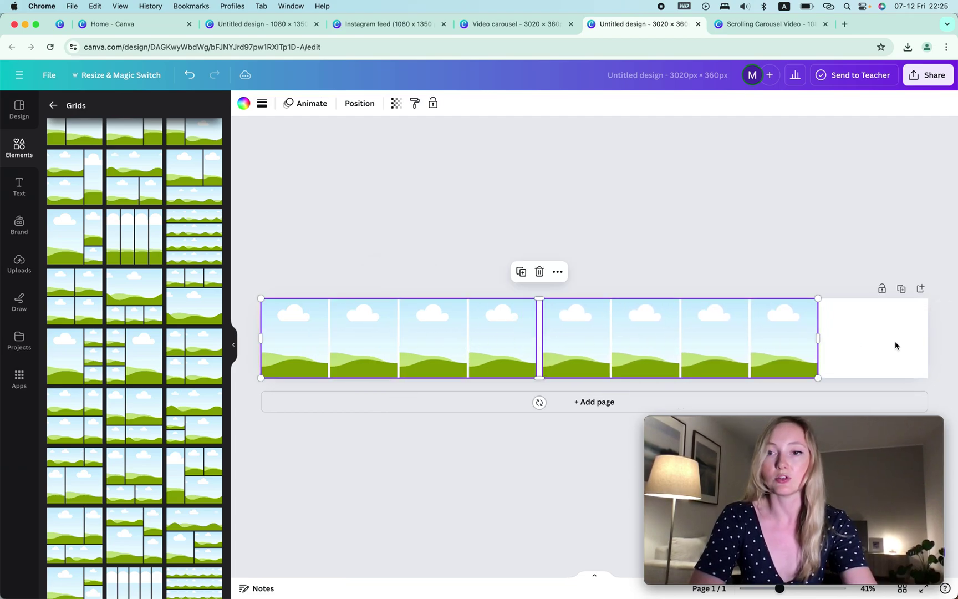
{"action": "left_click_drag", "start_coordinate": [820, 341], "coordinate": [928, 337]}
{"action": "left_click", "coordinate": [597, 342]}
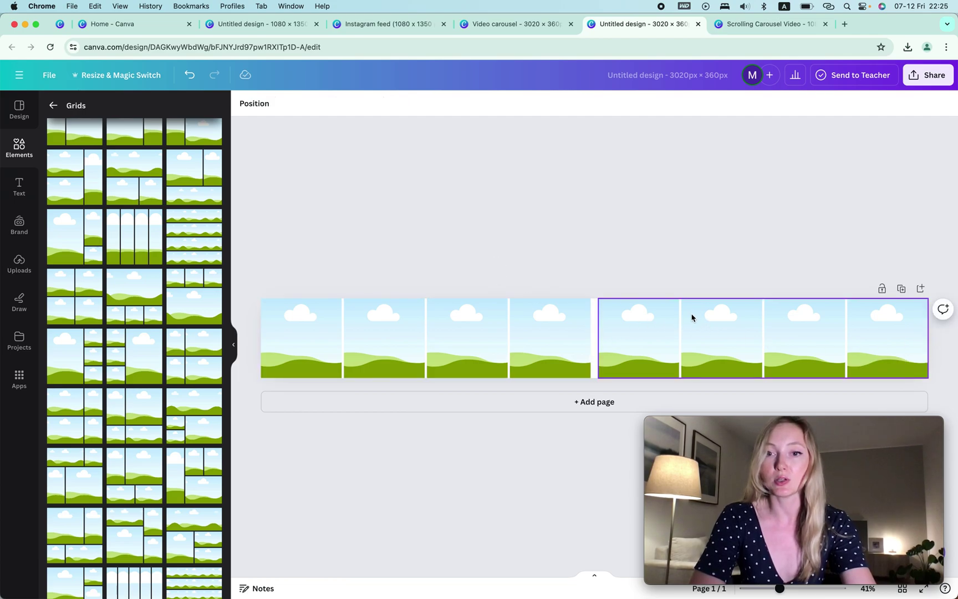
{"action": "left_click_drag", "start_coordinate": [643, 317], "coordinate": [637, 317]}
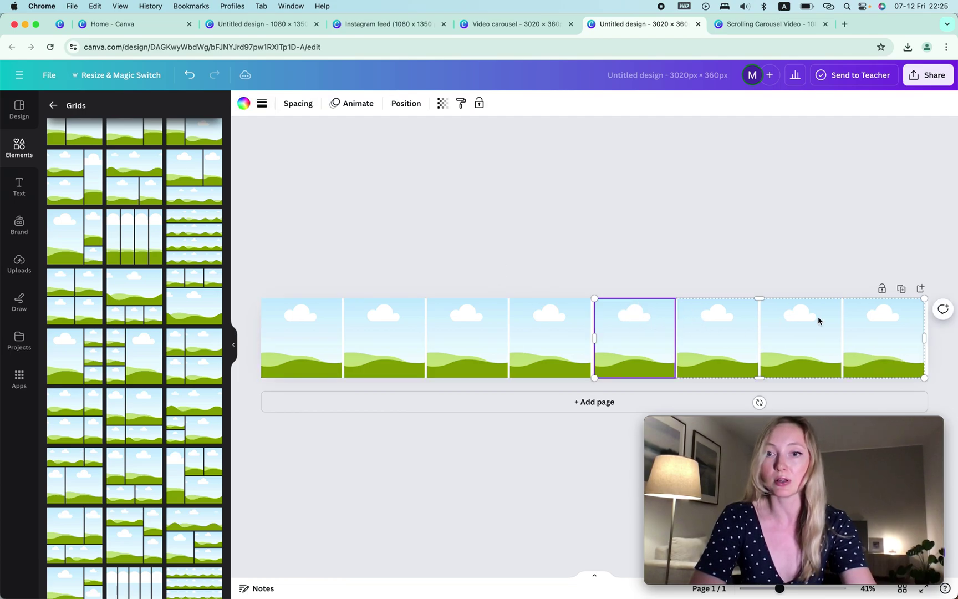
{"action": "left_click", "coordinate": [590, 345], "text": "shift"}
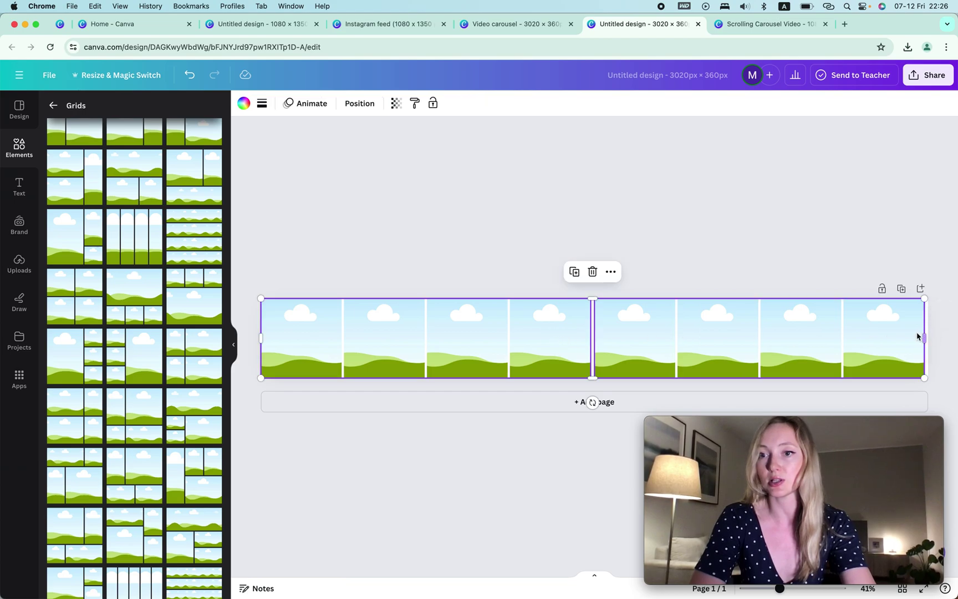
{"action": "left_click_drag", "start_coordinate": [924, 336], "coordinate": [927, 336]}
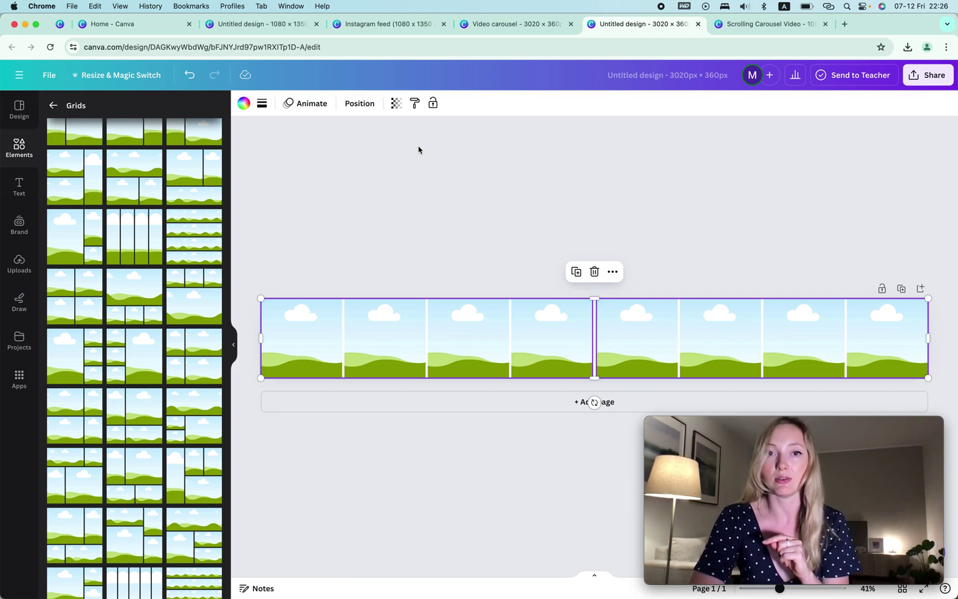
Try a grid spacing of 29 on the first four-column grid, and delete both grids from the page
{"action": "left_click", "coordinate": [468, 190]}
{"action": "left_click", "coordinate": [448, 323]}
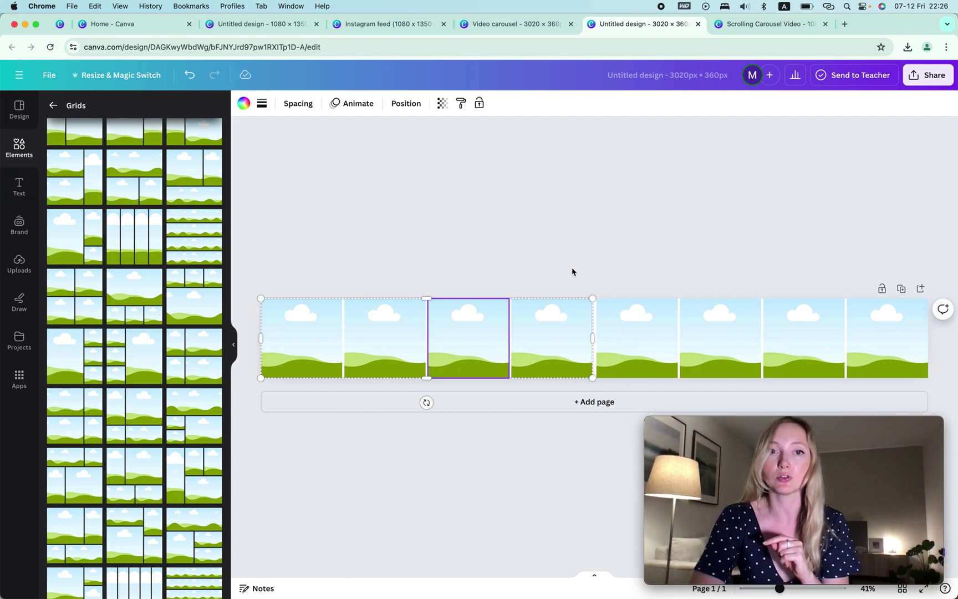
{"action": "left_click", "coordinate": [298, 104]}
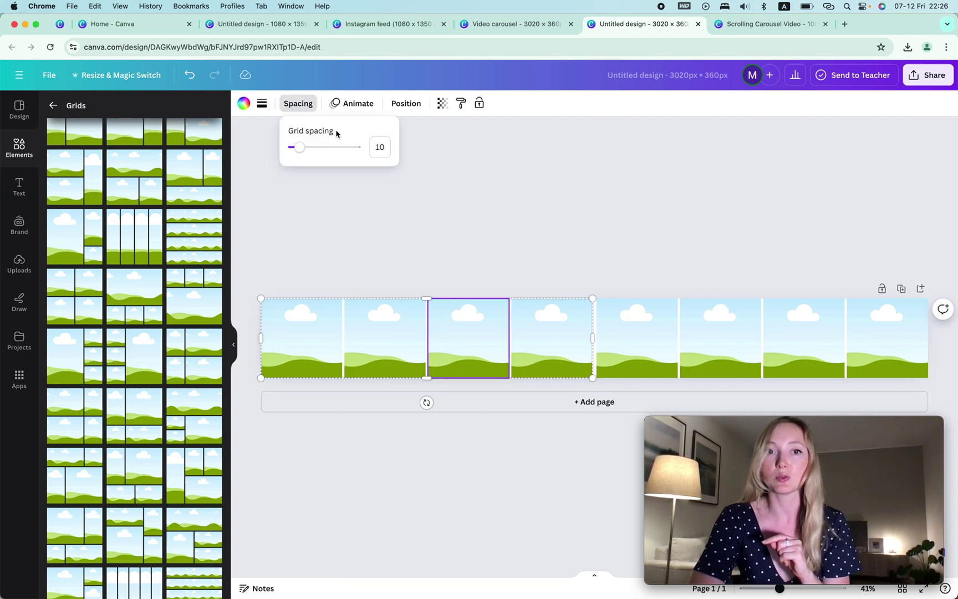
{"action": "left_click_drag", "start_coordinate": [292, 148], "coordinate": [311, 156]}
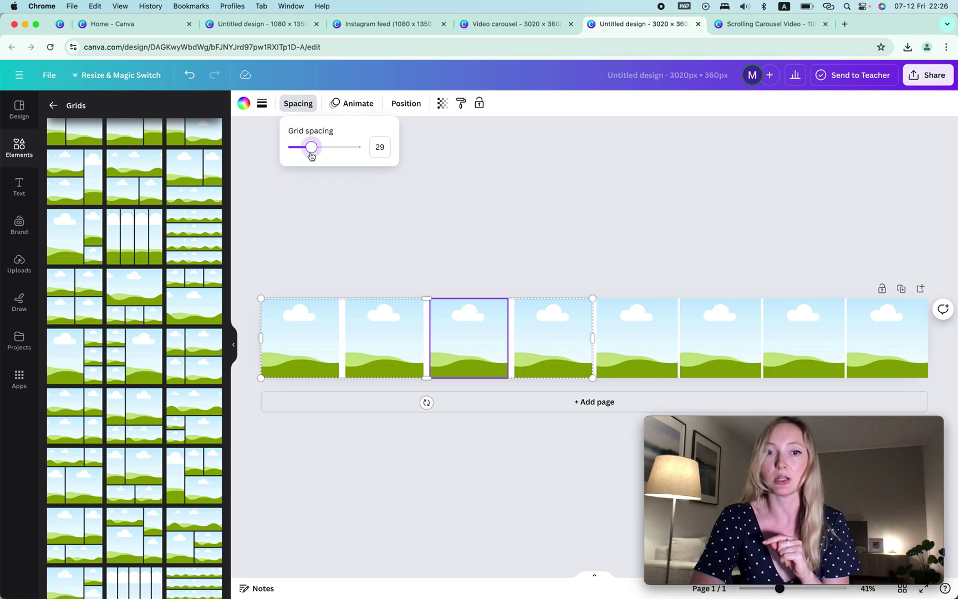
{"action": "left_click_drag", "start_coordinate": [419, 259], "coordinate": [926, 377]}
{"action": "key", "text": "Delete"}
Find the layout with nine equal vertical columns among the grids and add it to the empty page
{"action": "scroll", "coordinate": [119, 381], "scroll_direction": "down", "scroll_amount": 15}
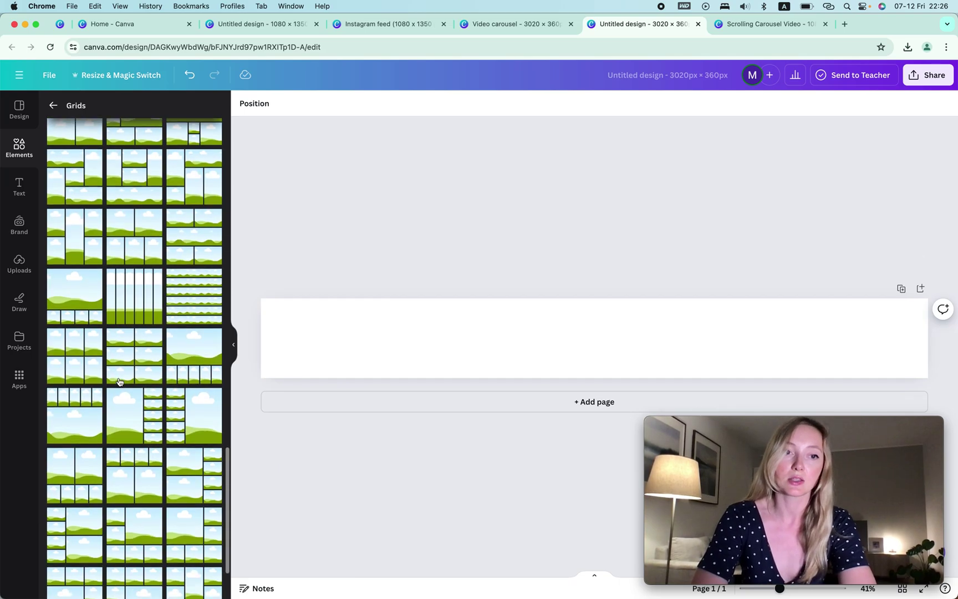
{"action": "scroll", "coordinate": [103, 246], "scroll_direction": "up", "scroll_amount": 4}
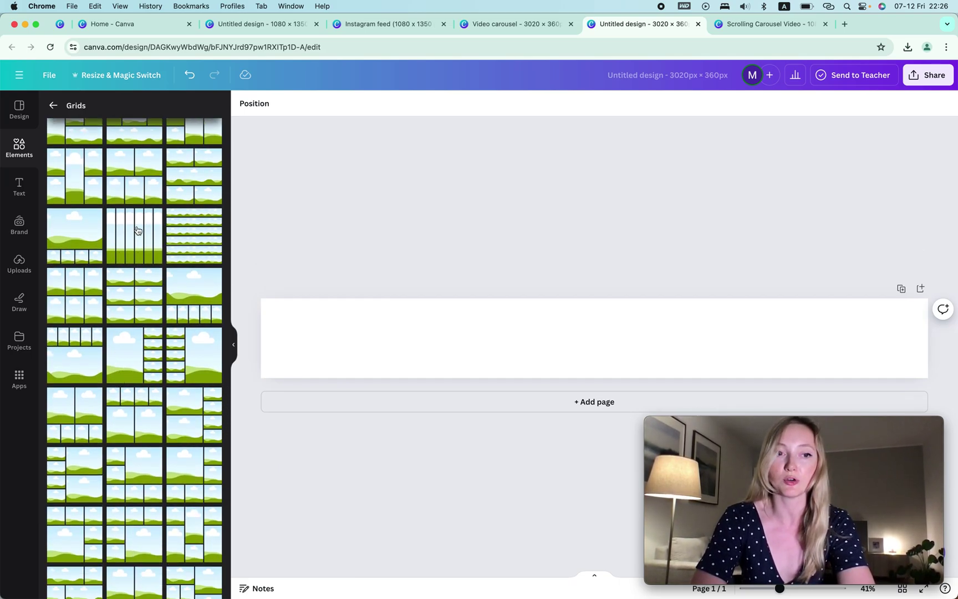
{"action": "scroll", "coordinate": [137, 230], "scroll_direction": "down", "scroll_amount": 10}
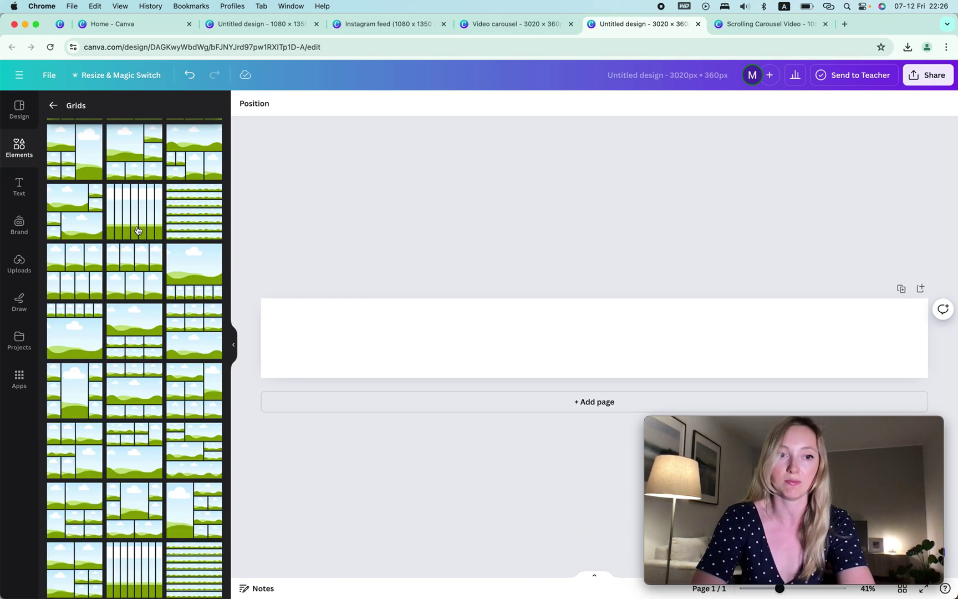
{"action": "scroll", "coordinate": [138, 230], "scroll_direction": "down", "scroll_amount": 10}
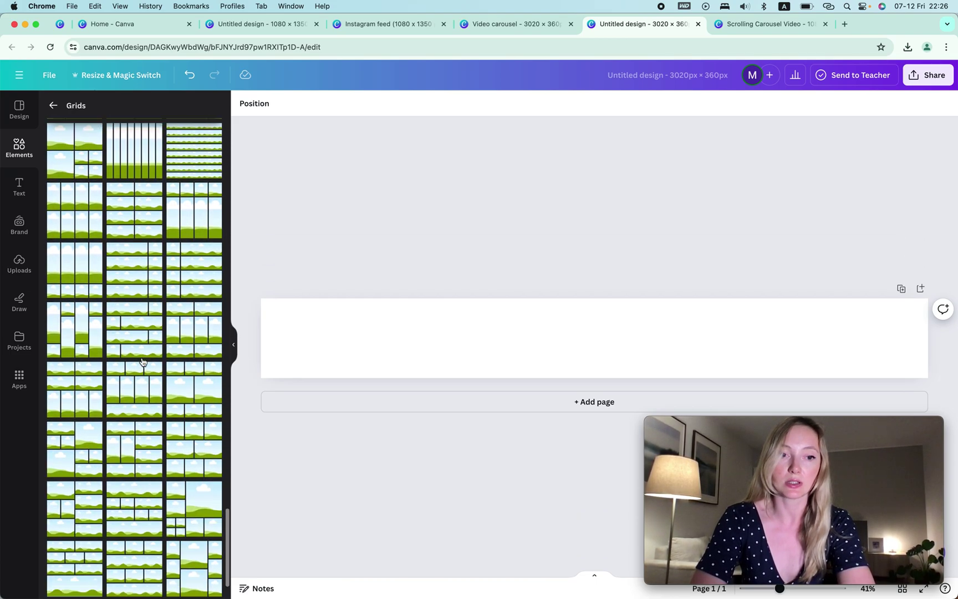
{"action": "scroll", "coordinate": [142, 362], "scroll_direction": "down", "scroll_amount": 10}
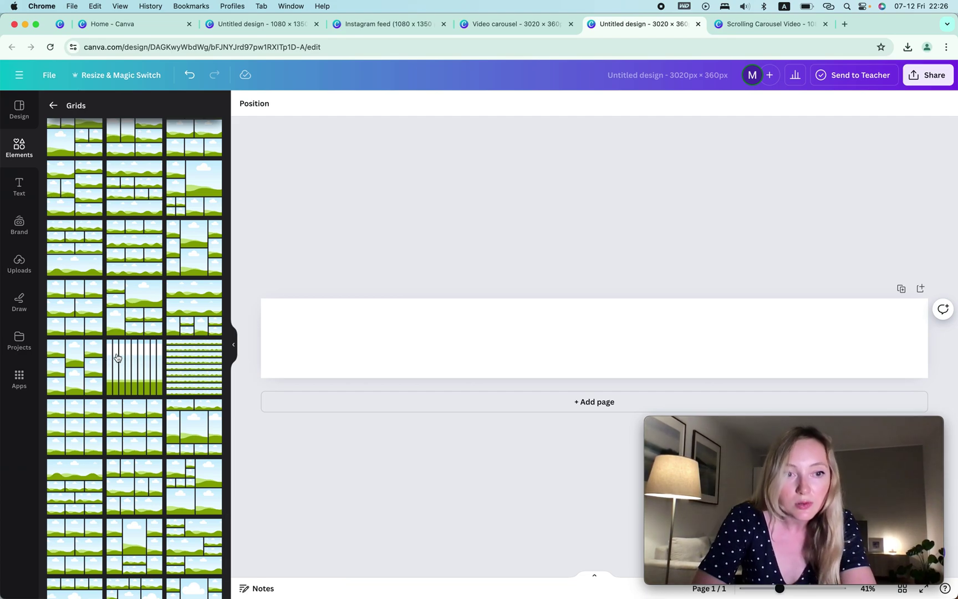
{"action": "left_click", "coordinate": [137, 357]}
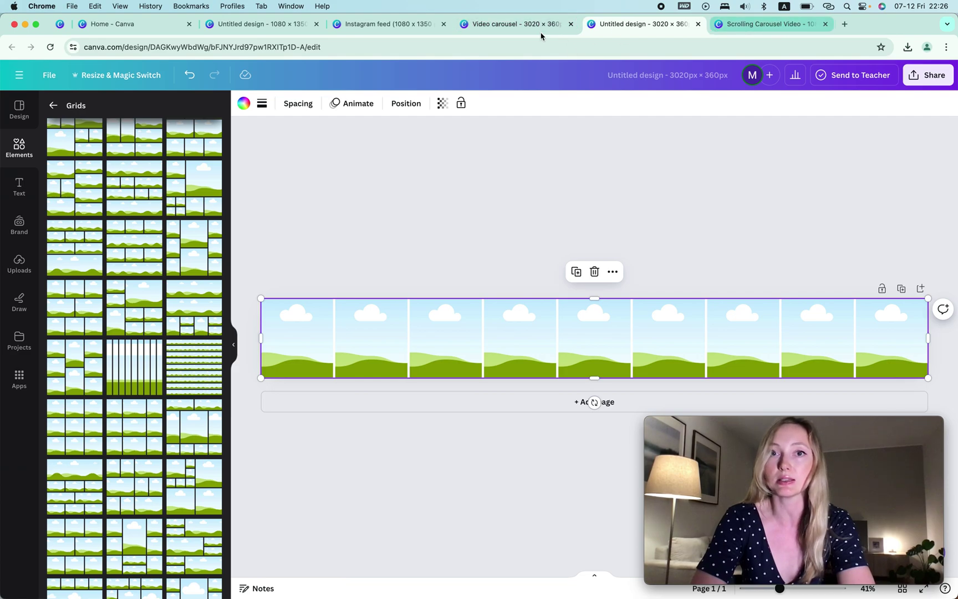
Check the Video carousel design for reference, and set the nine-column grid's spacing to 20 in the untitled design
{"action": "left_click", "coordinate": [519, 25]}
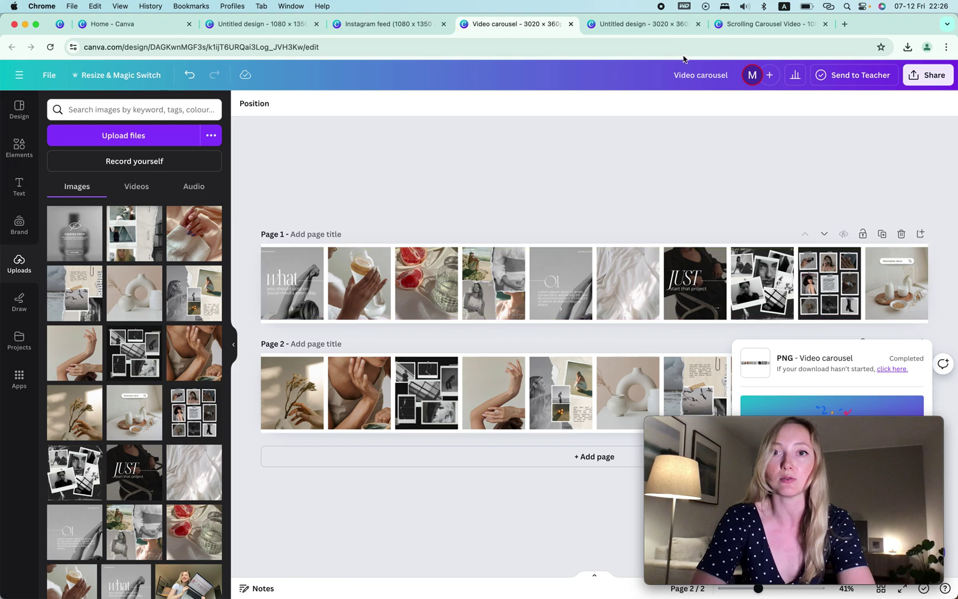
{"action": "left_click", "coordinate": [644, 22]}
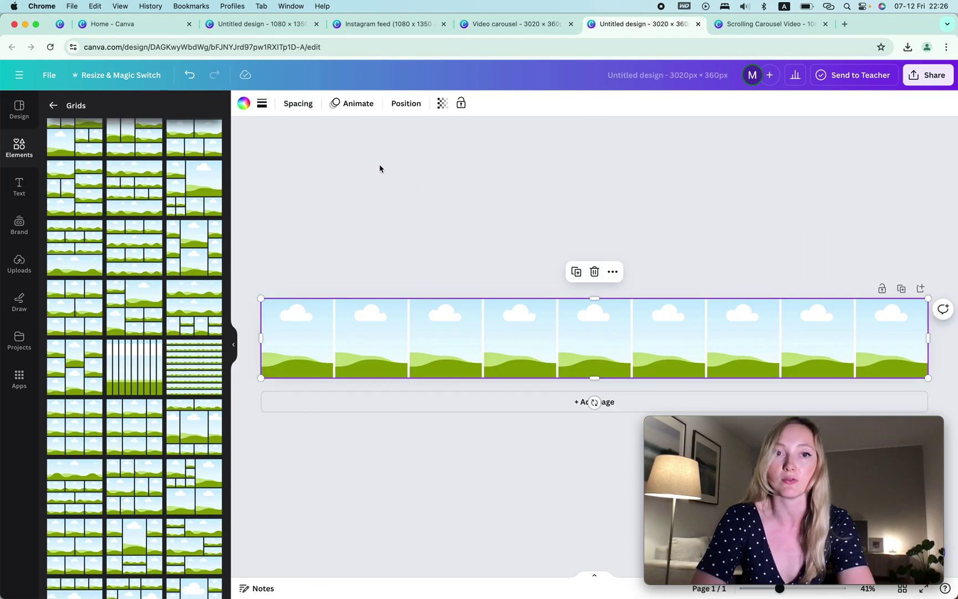
{"action": "left_click", "coordinate": [310, 106]}
{"action": "mouse_move", "coordinate": [297, 148]}
{"action": "left_mouse_down"}
{"action": "mouse_move", "coordinate": [314, 153]}
{"action": "mouse_move", "coordinate": [304, 152]}
{"action": "left_mouse_up"}
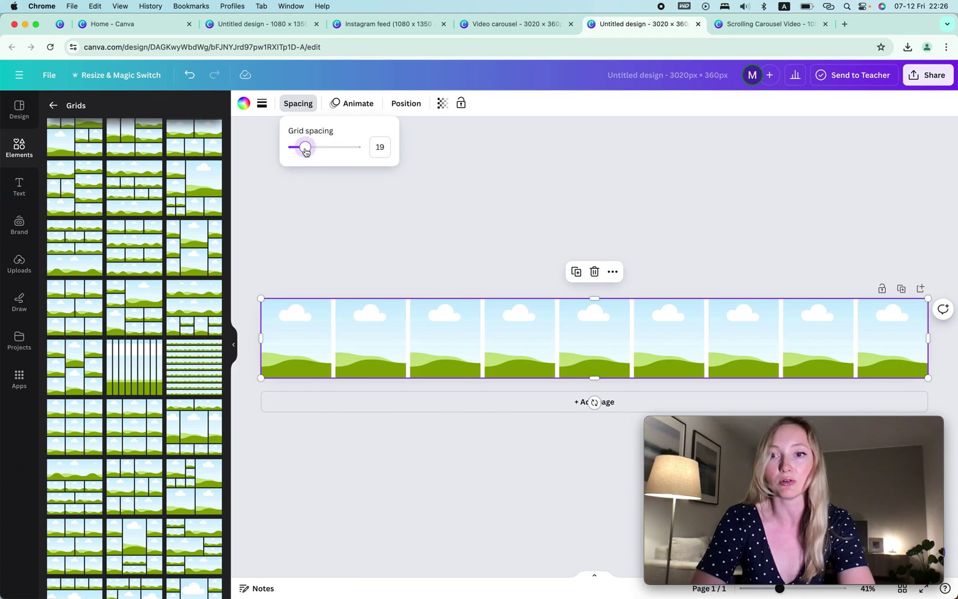
{"action": "left_click", "coordinate": [379, 146]}
{"action": "type", "text": "20"}
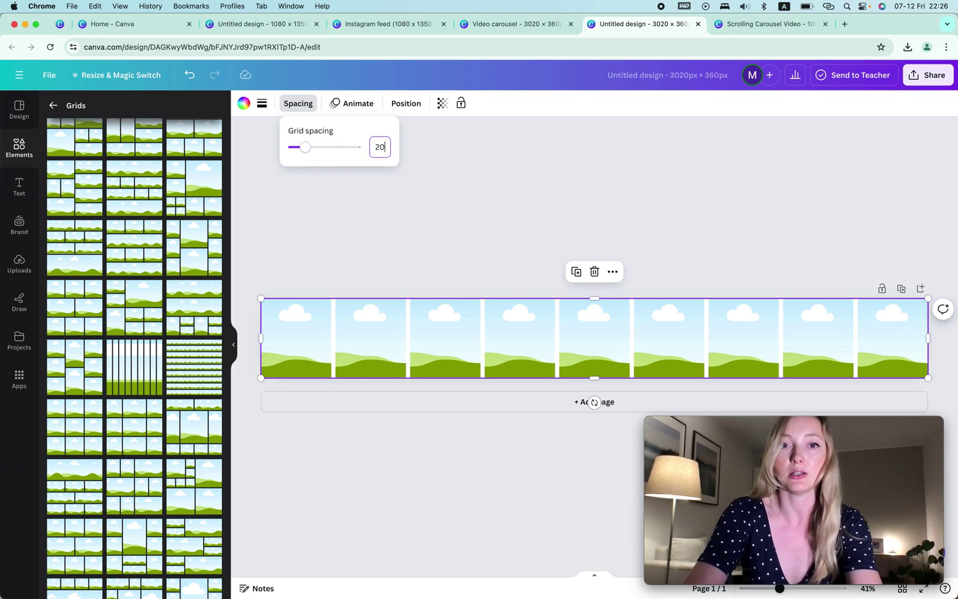
{"action": "key", "text": "Return"}
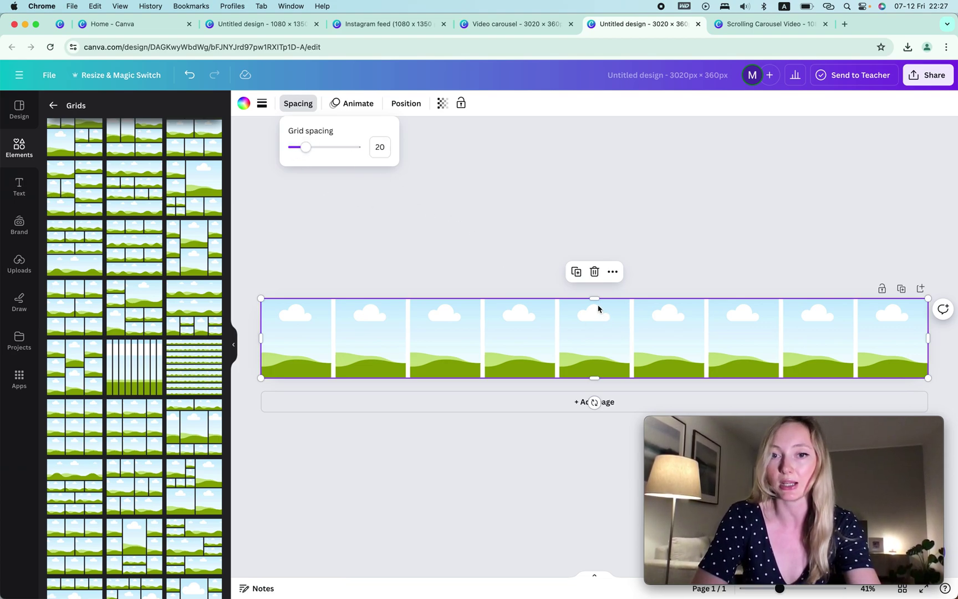
Reduce the nine-column grid's height to leave narrow margins above and below it, and duplicate the page
{"action": "left_click_drag", "start_coordinate": [596, 299], "coordinate": [595, 303]}
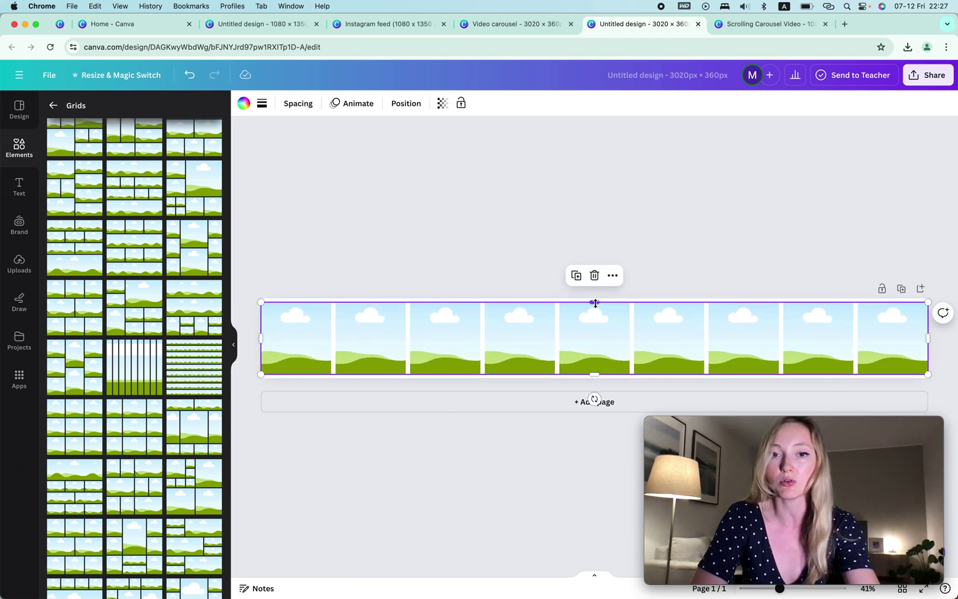
{"action": "left_click", "coordinate": [496, 270]}
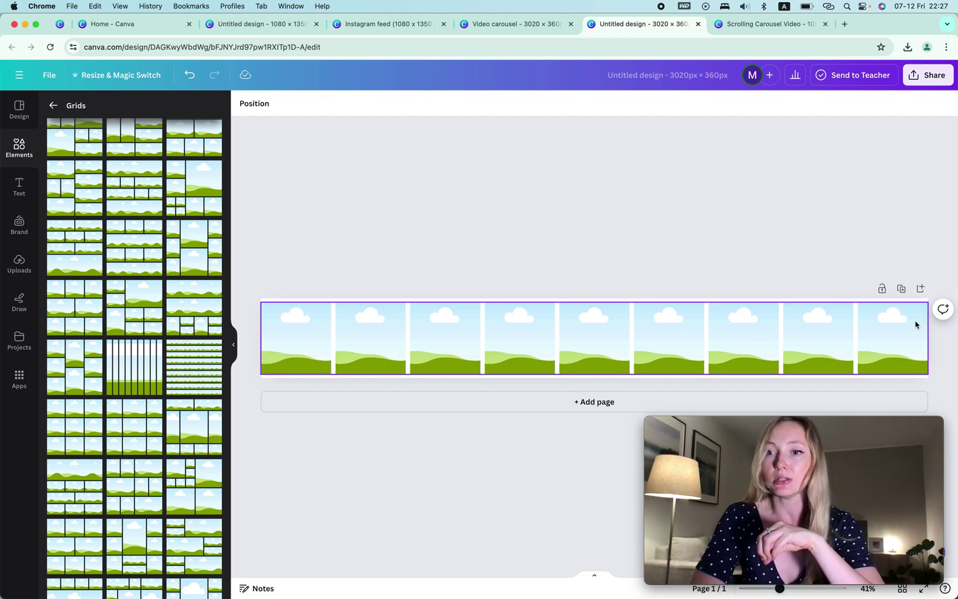
{"action": "left_click", "coordinate": [901, 289]}
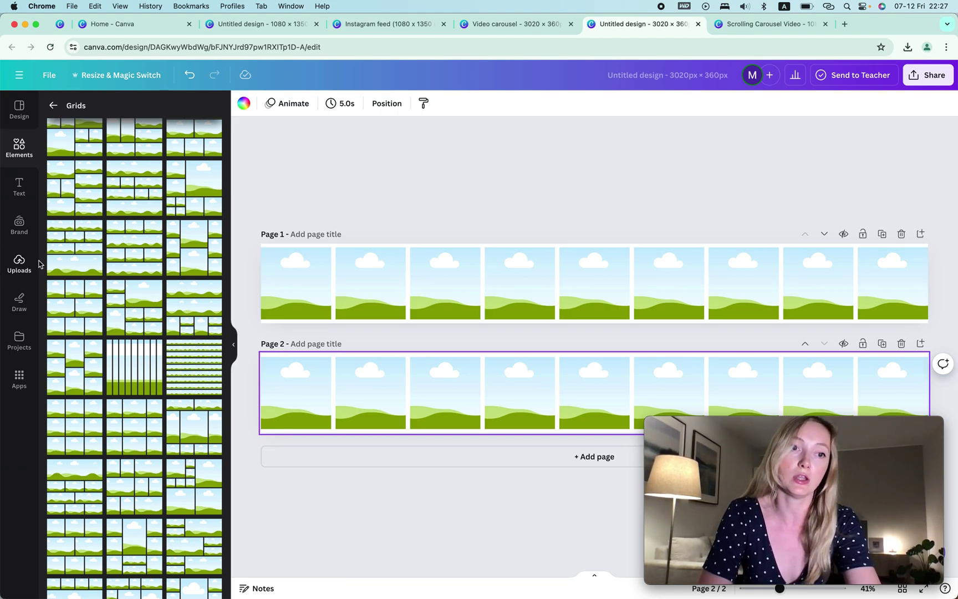
Display the uploaded images, check the Instagram feed design's download settings for reference, and return to the untitled carousel design
{"action": "left_click", "coordinate": [19, 263]}
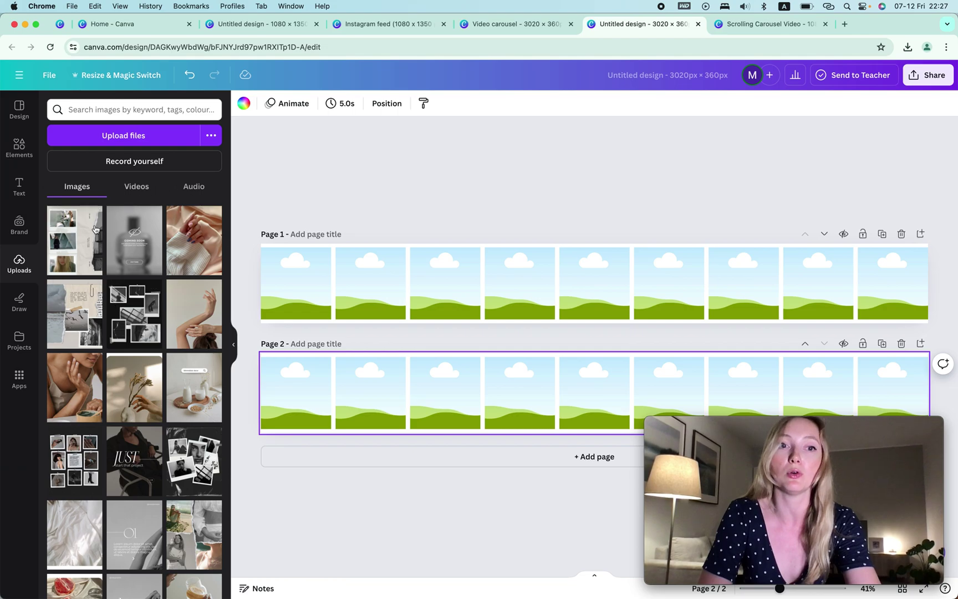
{"action": "left_click", "coordinate": [377, 24]}
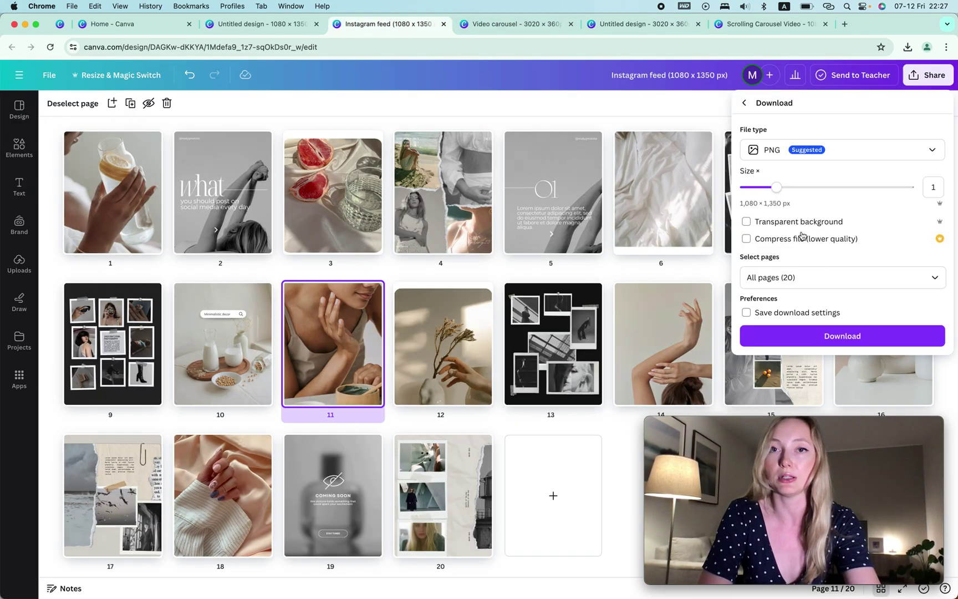
{"action": "left_click", "coordinate": [629, 25]}
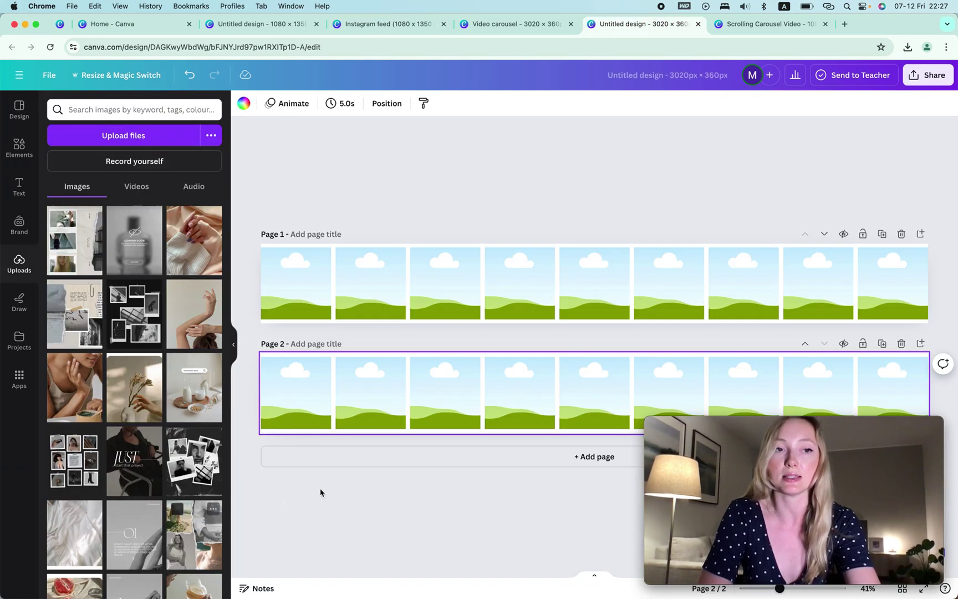
Fill page 1's first four grid cells with the torn-paper collage, manicured hands, "Coming soon" and black photo-collage images, in that order
{"action": "left_click_drag", "start_coordinate": [86, 258], "coordinate": [294, 277]}
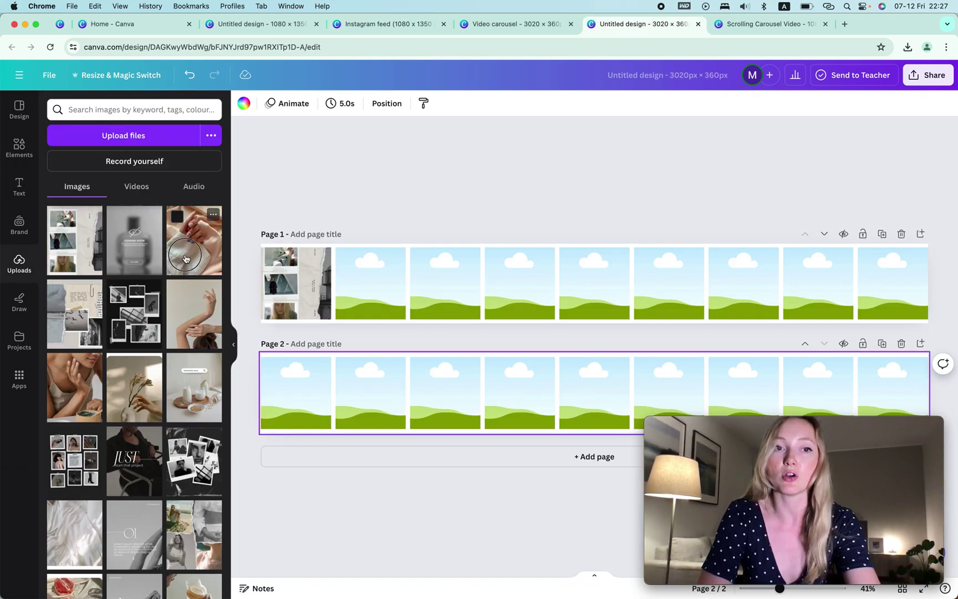
{"action": "left_click_drag", "start_coordinate": [194, 239], "coordinate": [377, 272]}
{"action": "left_click_drag", "start_coordinate": [134, 241], "coordinate": [445, 283]}
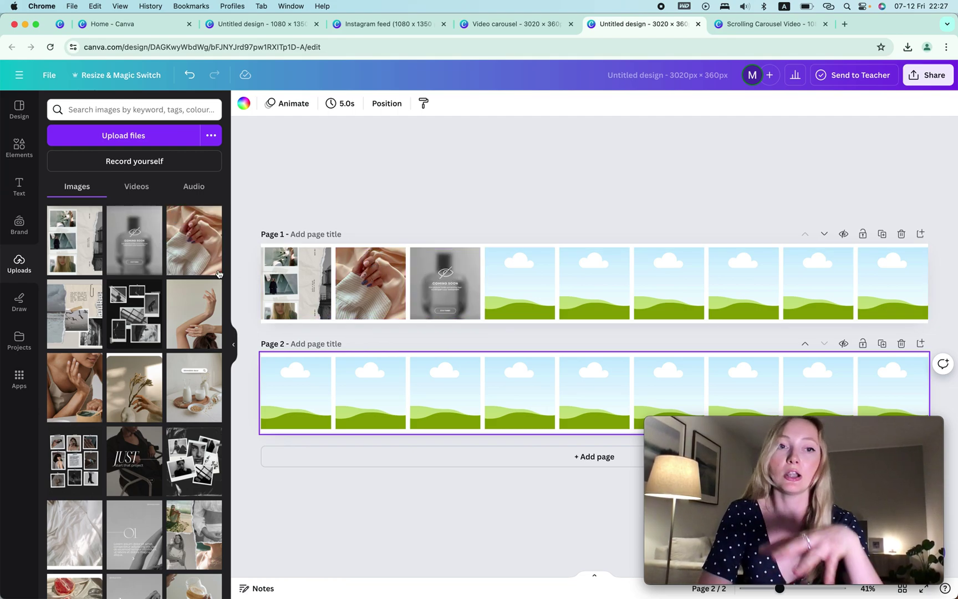
{"action": "left_click_drag", "start_coordinate": [134, 314], "coordinate": [537, 296]}
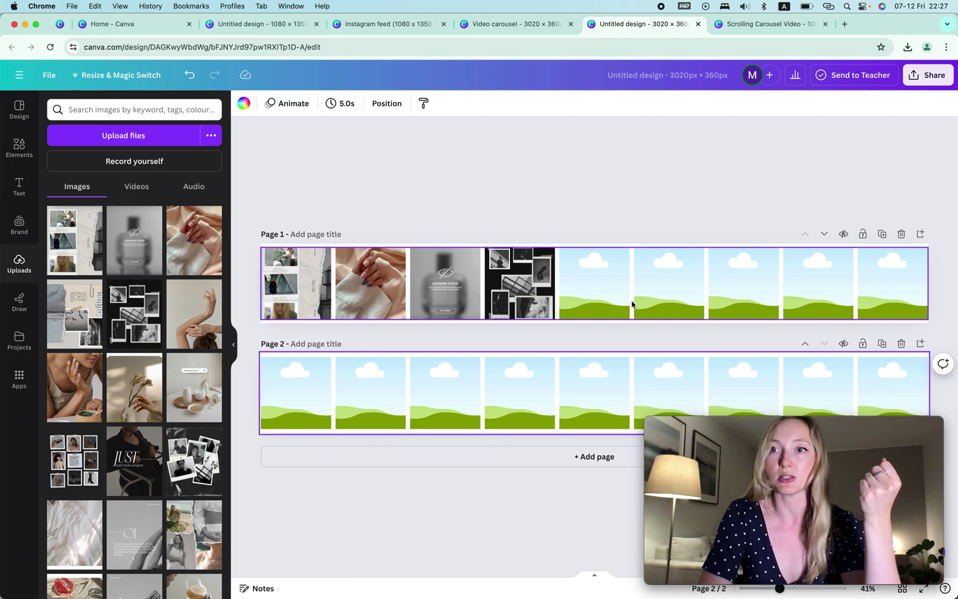
Check the PNG download settings for all pages of the carousel strips, and view the Scrolling Carousel Video design
{"action": "left_click", "coordinate": [927, 79]}
{"action": "left_click", "coordinate": [782, 345]}
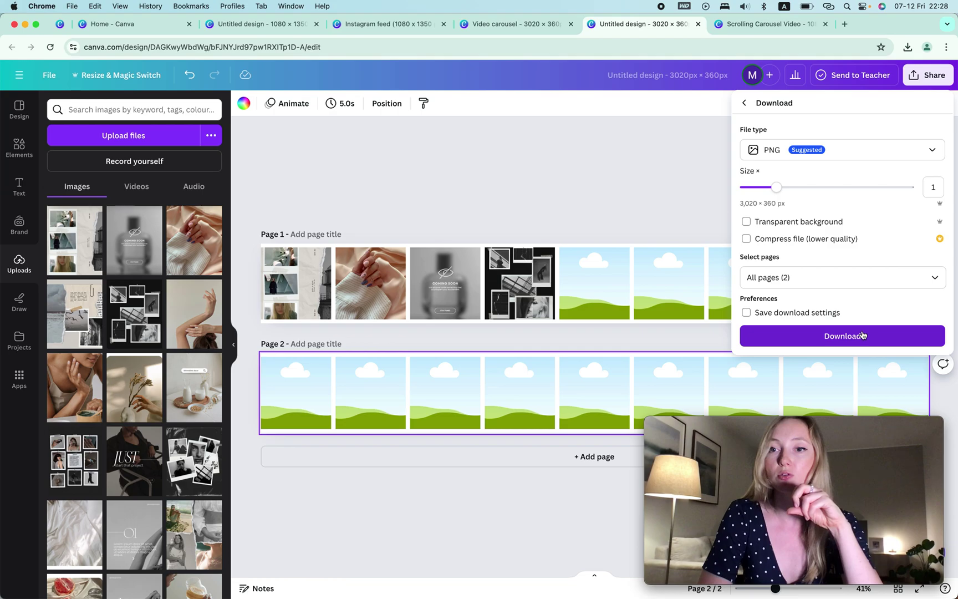
{"action": "left_click", "coordinate": [646, 185]}
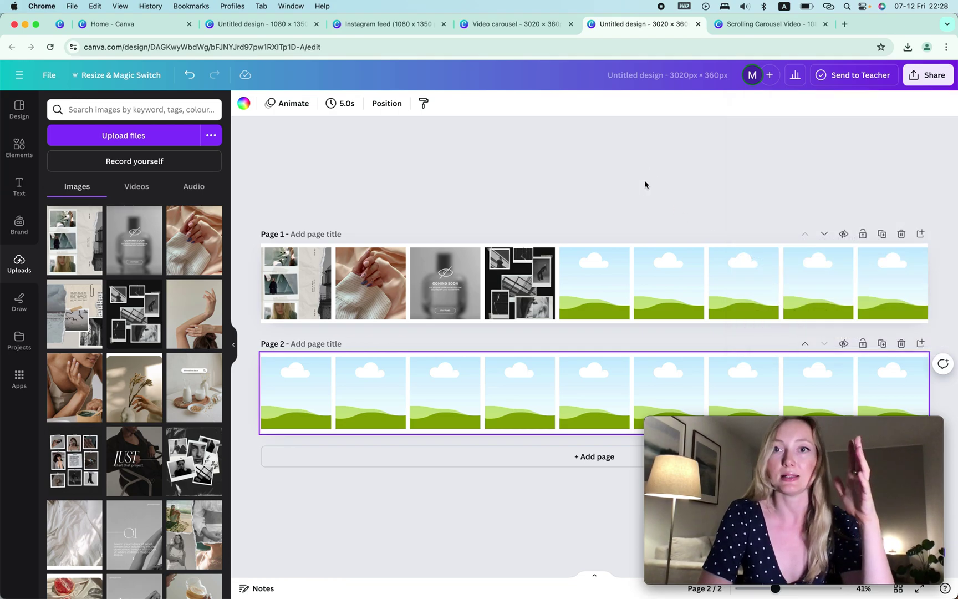
{"action": "left_click", "coordinate": [757, 28]}
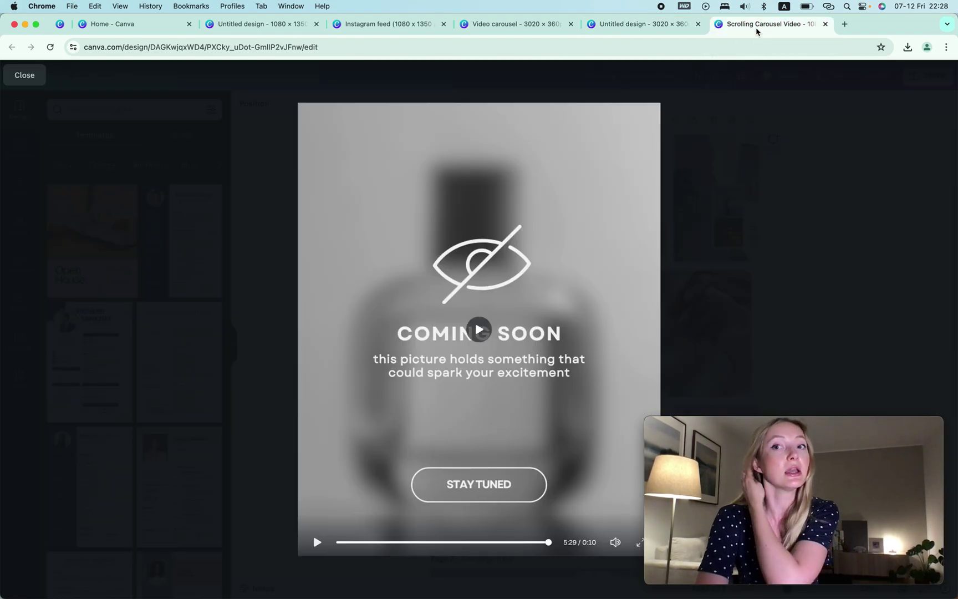
{"action": "left_click", "coordinate": [800, 153]}
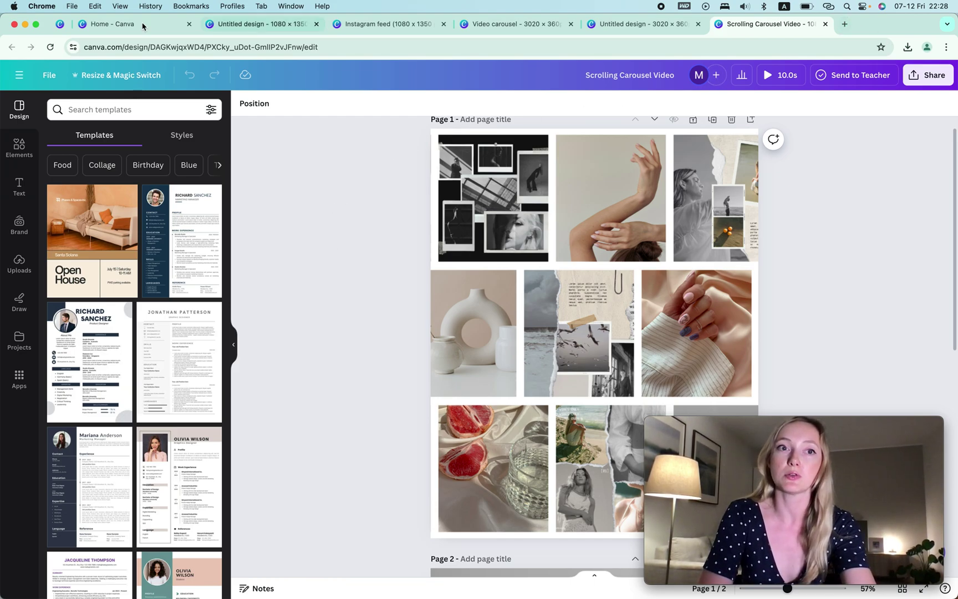
On the Canva home page, set the custom design size to 1080 × 1350 px
{"action": "left_click", "coordinate": [117, 24]}
{"action": "left_click", "coordinate": [746, 151]}
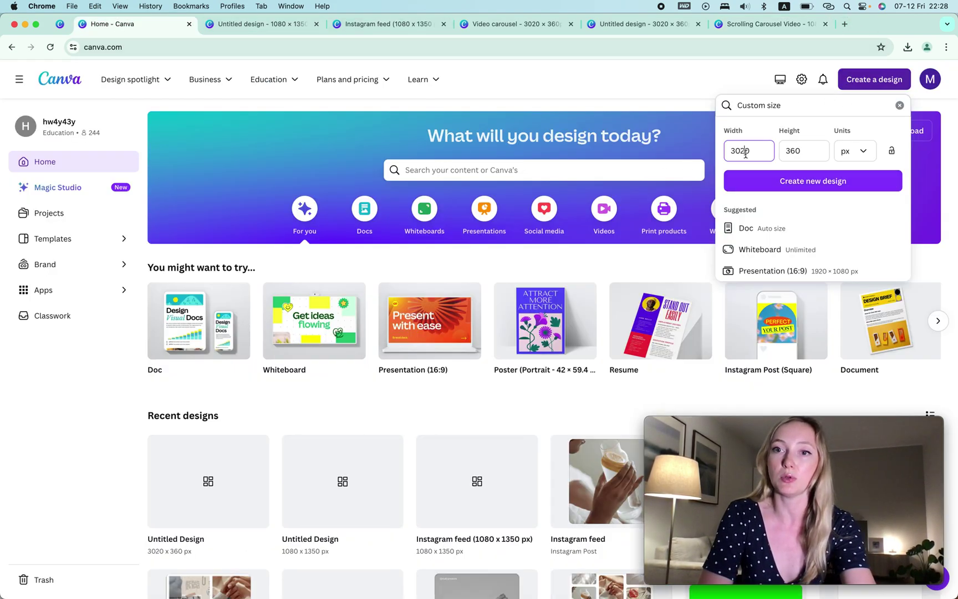
{"action": "double_click", "coordinate": [745, 150]}
{"action": "type", "text": "1080"}
{"action": "left_click", "coordinate": [799, 150]}
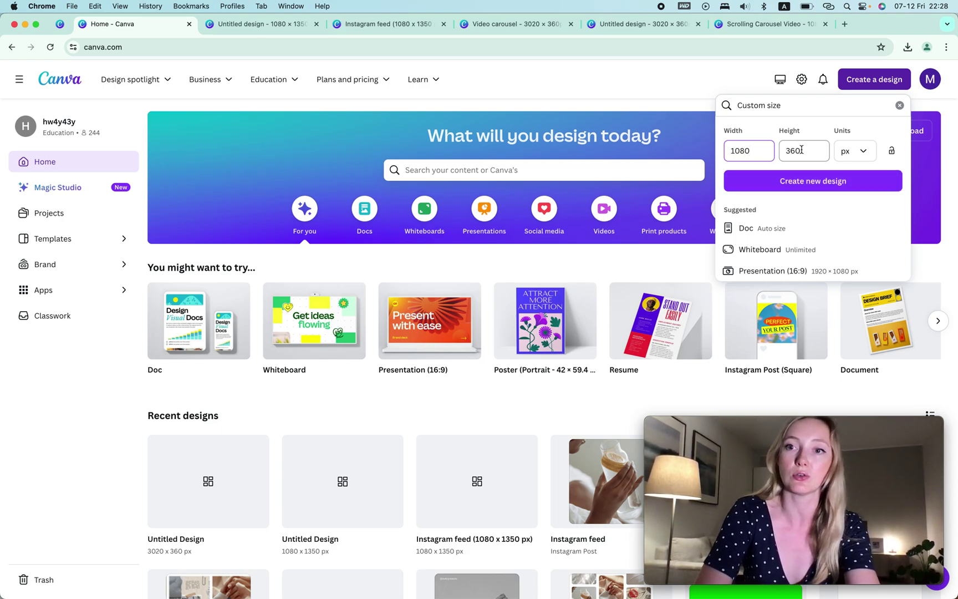
{"action": "double_click", "coordinate": [799, 151]}
{"action": "type", "text": "136"}
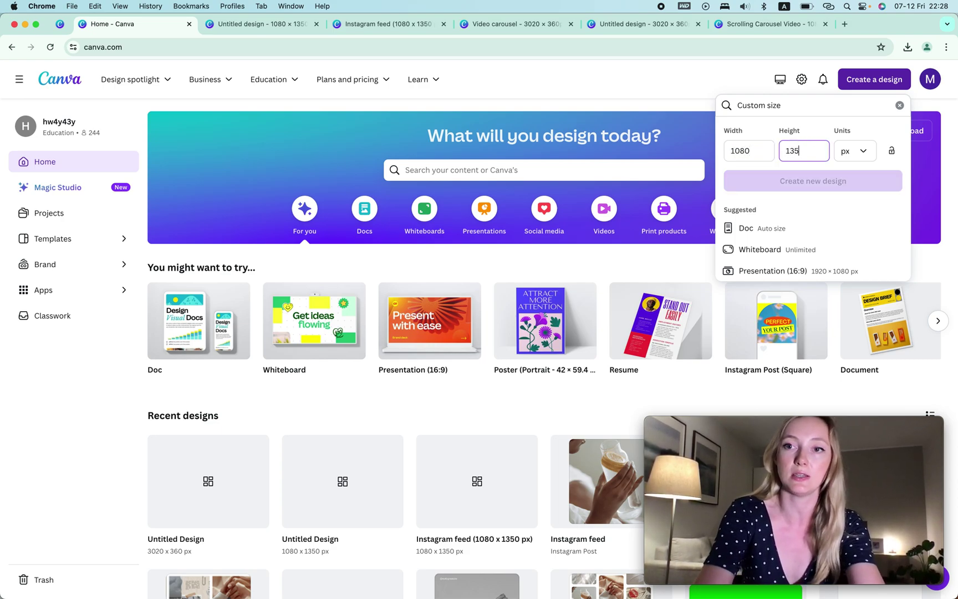
{"action": "type", "text": "0"}
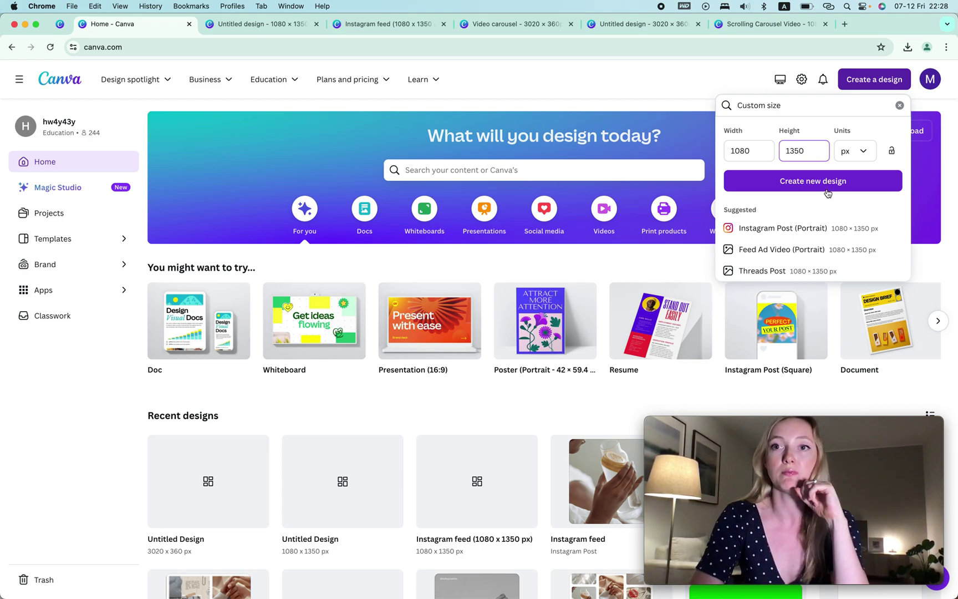
In the Scrolling Carousel Video design, display the uploaded images and add a blank page after page 1
{"action": "left_click", "coordinate": [777, 26]}
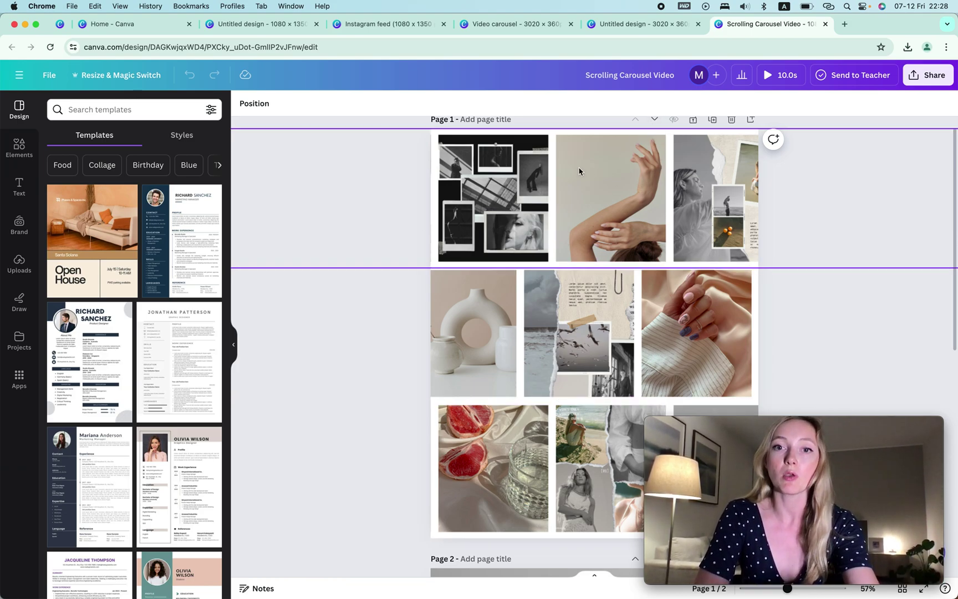
{"action": "scroll", "coordinate": [579, 171], "scroll_direction": "down", "scroll_amount": 1}
{"action": "scroll", "coordinate": [579, 170], "scroll_direction": "up", "scroll_amount": 1}
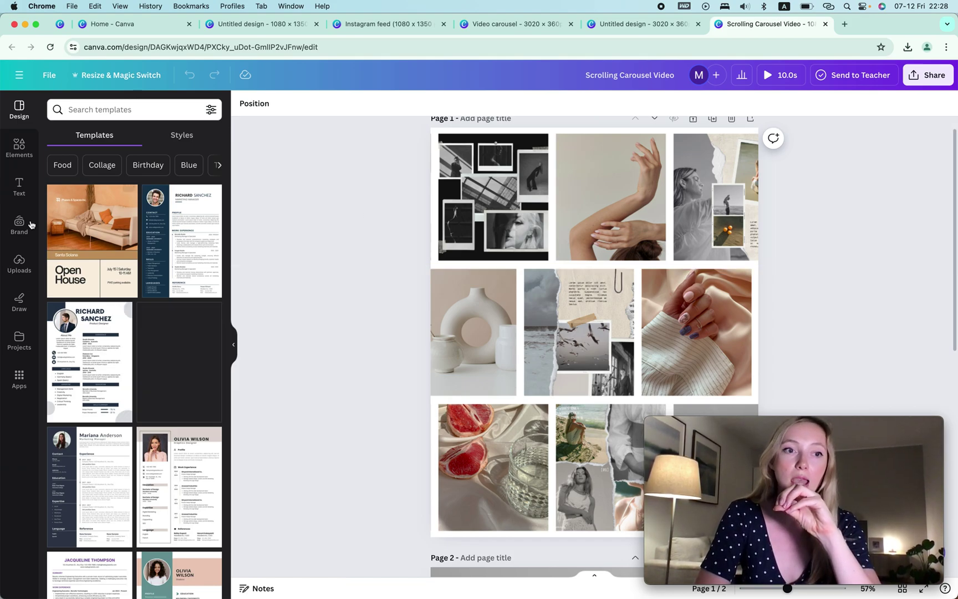
{"action": "left_click", "coordinate": [20, 184]}
{"action": "left_click", "coordinate": [19, 264]}
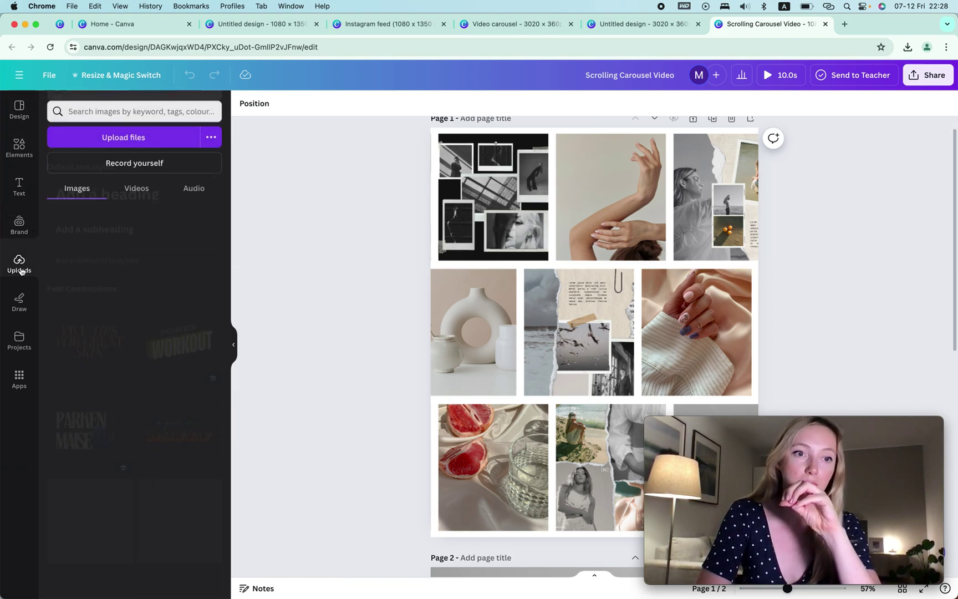
{"action": "scroll", "coordinate": [110, 343], "scroll_direction": "down", "scroll_amount": 3}
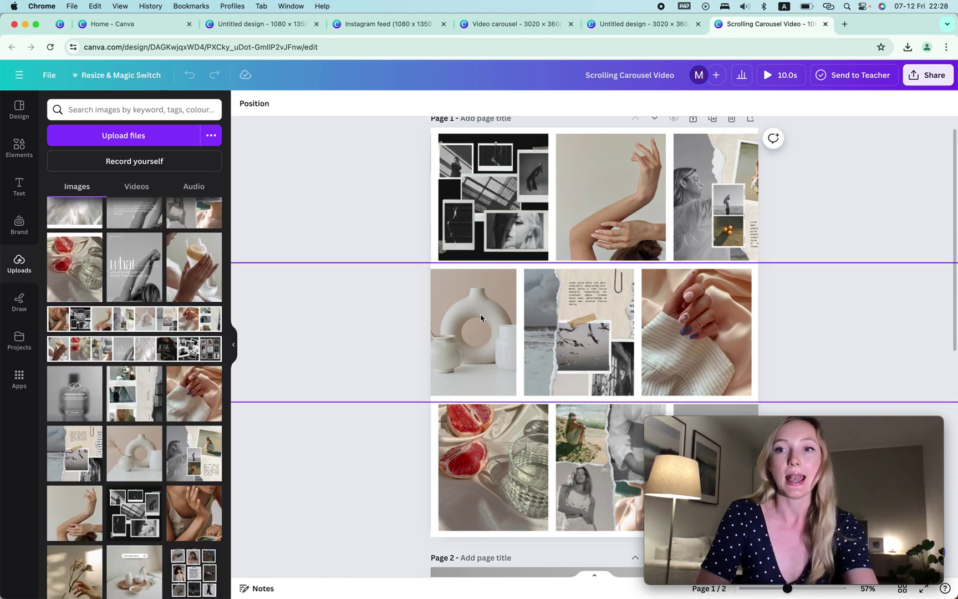
{"action": "scroll", "coordinate": [790, 166], "scroll_direction": "up", "scroll_amount": 2}
{"action": "left_click", "coordinate": [751, 137]}
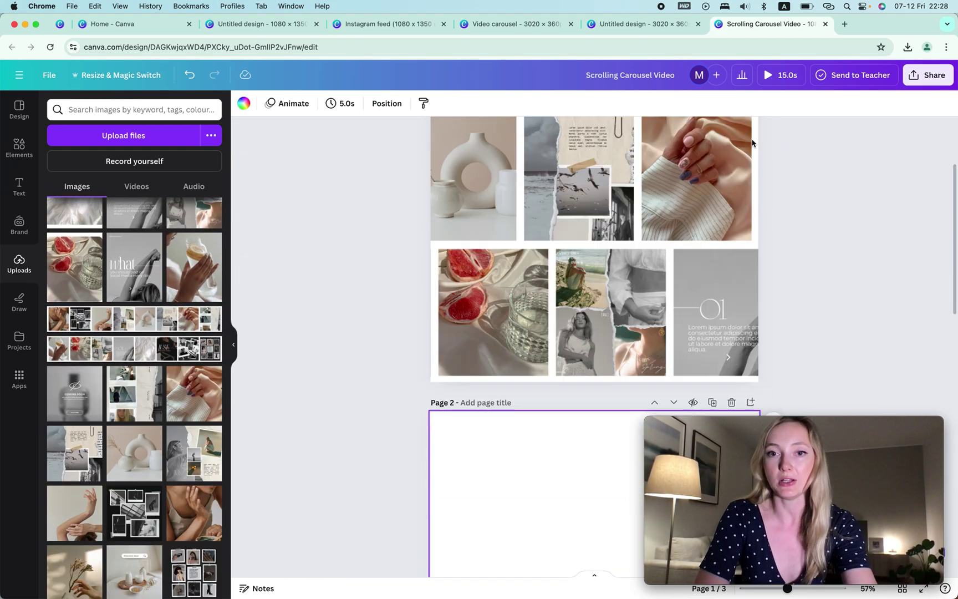
Place the first uploaded carousel strip across page 2's upper third, enlarged to about 3851 × 459 px so it overflows both page edges
{"action": "left_click", "coordinate": [147, 320]}
{"action": "left_click_drag", "start_coordinate": [762, 182], "coordinate": [814, 205]}
{"action": "left_click_drag", "start_coordinate": [447, 211], "coordinate": [397, 197]}
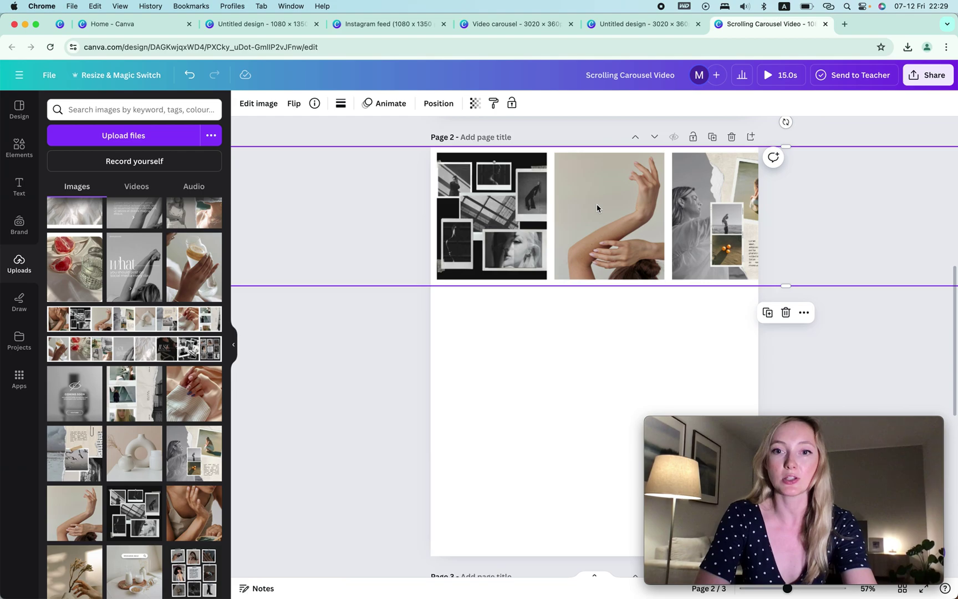
Duplicate the strip into page 2's second and third rows, shifting the second row to the left to show different posts
{"action": "left_click_drag", "start_coordinate": [594, 195], "coordinate": [596, 333]}
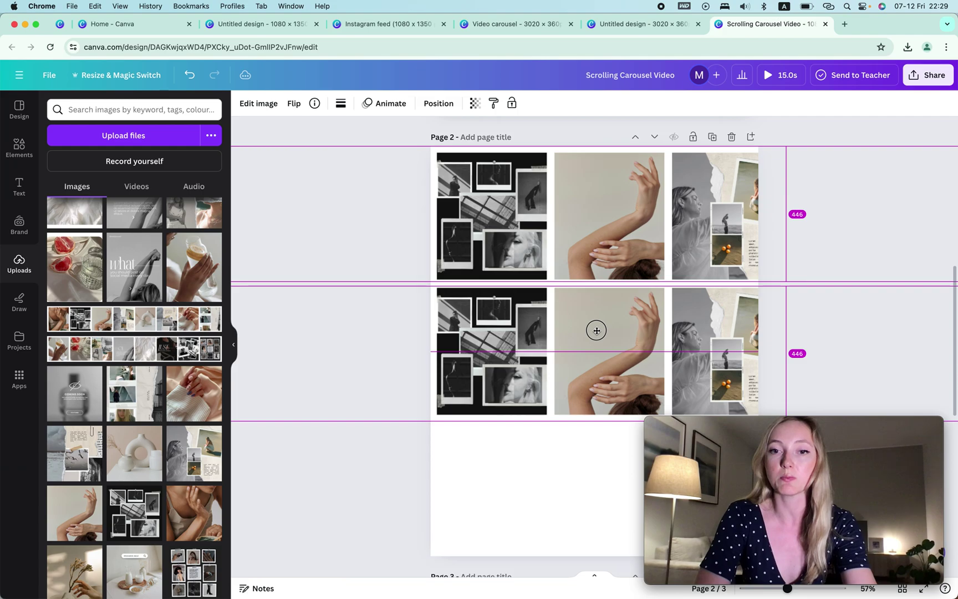
{"action": "left_click_drag", "start_coordinate": [597, 331], "coordinate": [596, 329]}
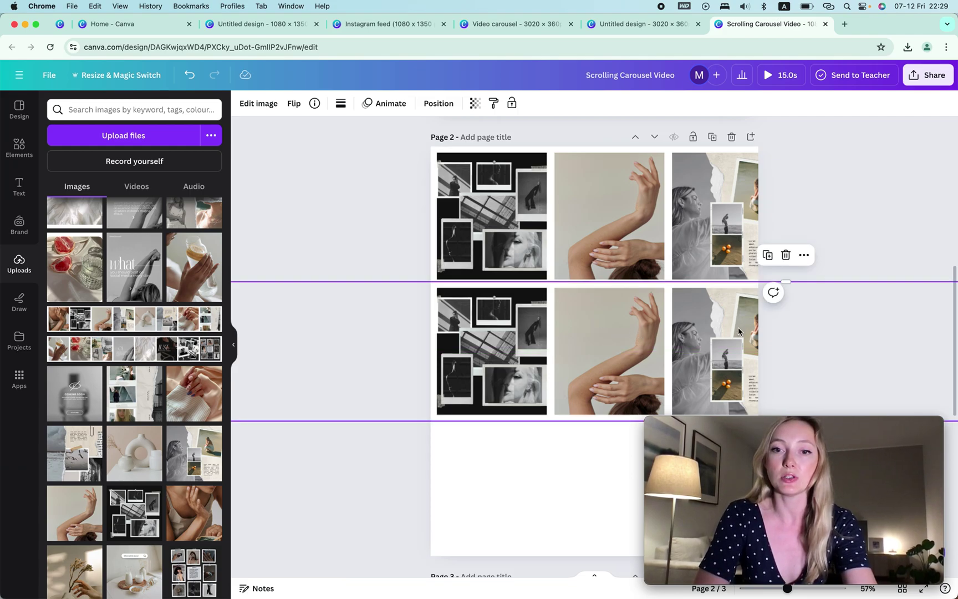
{"action": "left_click_drag", "start_coordinate": [712, 328], "coordinate": [470, 315]}
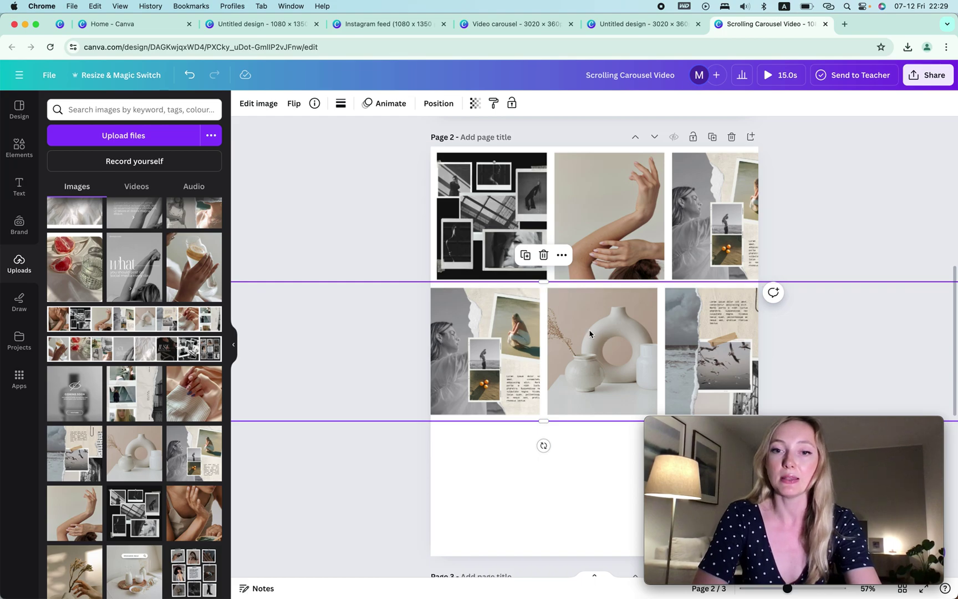
{"action": "left_click_drag", "start_coordinate": [618, 332], "coordinate": [615, 465]}
Try to arrange the three selected strips with Tidy up and even horizontal spacing, undoing each attempt
{"action": "left_click", "coordinate": [542, 257], "text": "shift"}
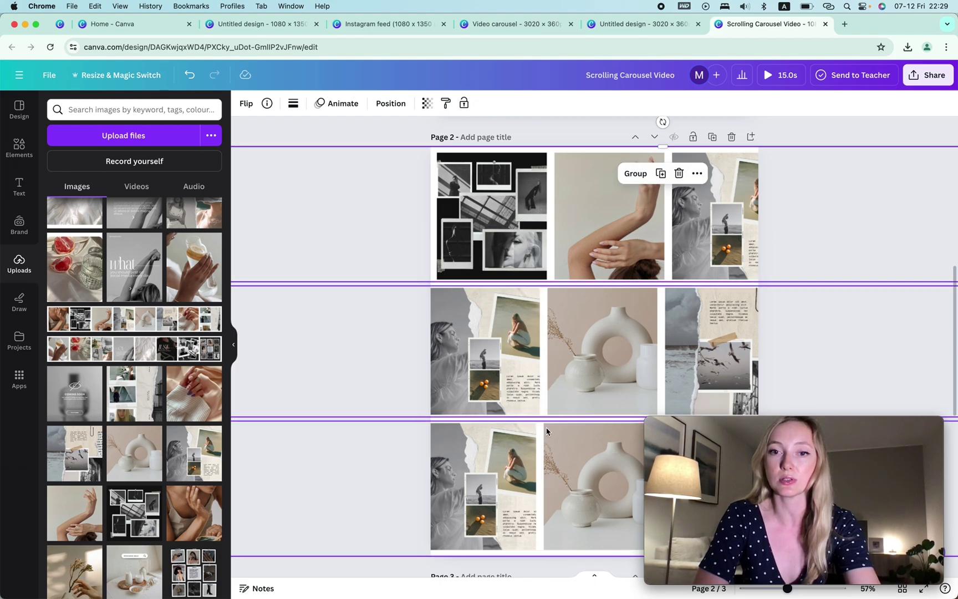
{"action": "left_click", "coordinate": [390, 103]}
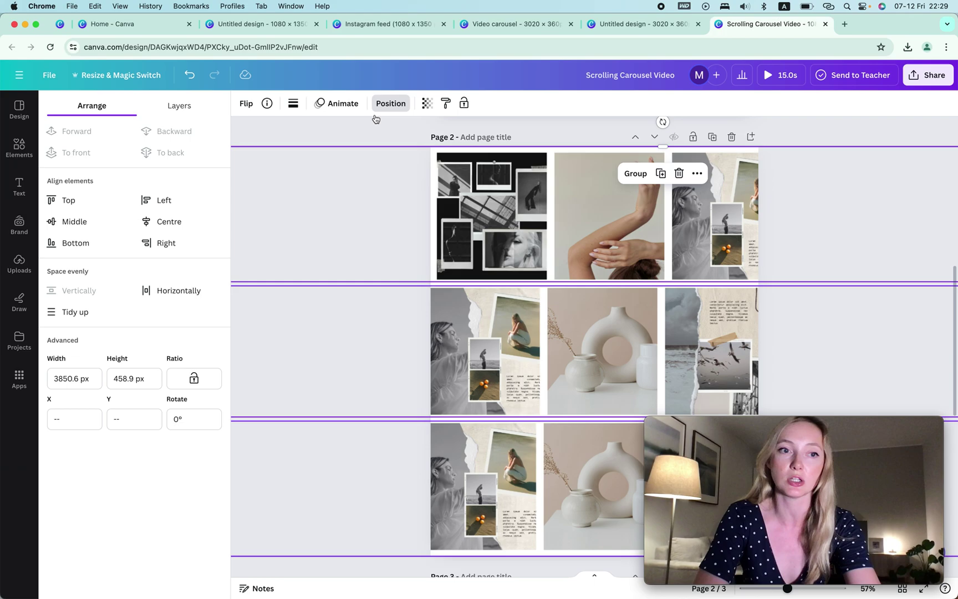
{"action": "left_click", "coordinate": [75, 312]}
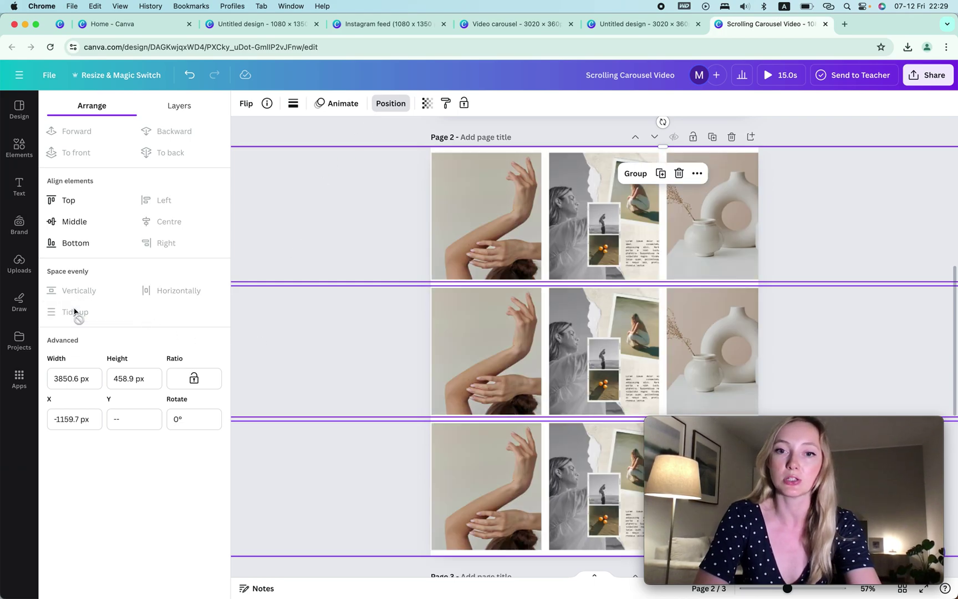
{"action": "key", "text": "super+z"}
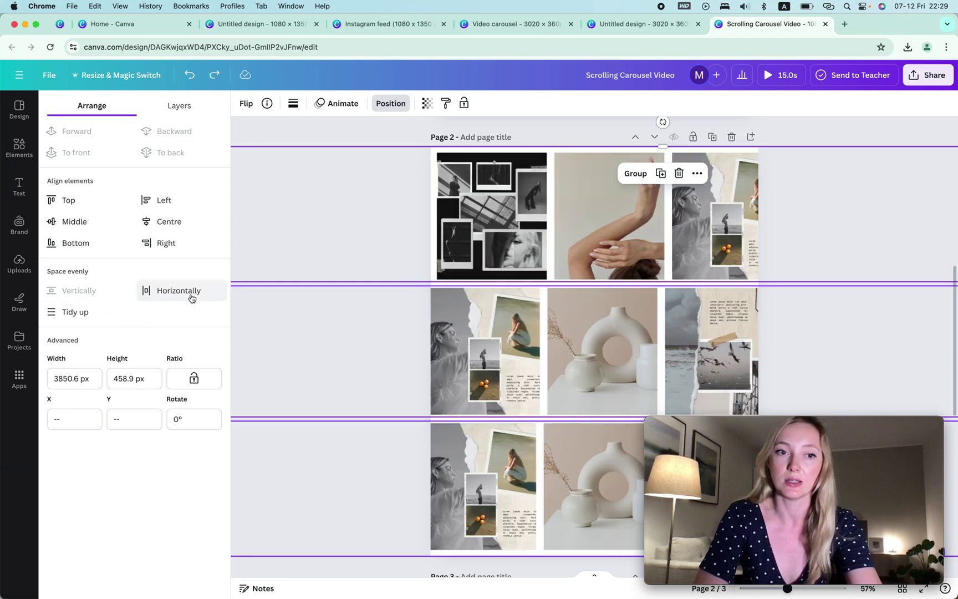
{"action": "left_click", "coordinate": [169, 292]}
{"action": "key", "text": "super+z"}
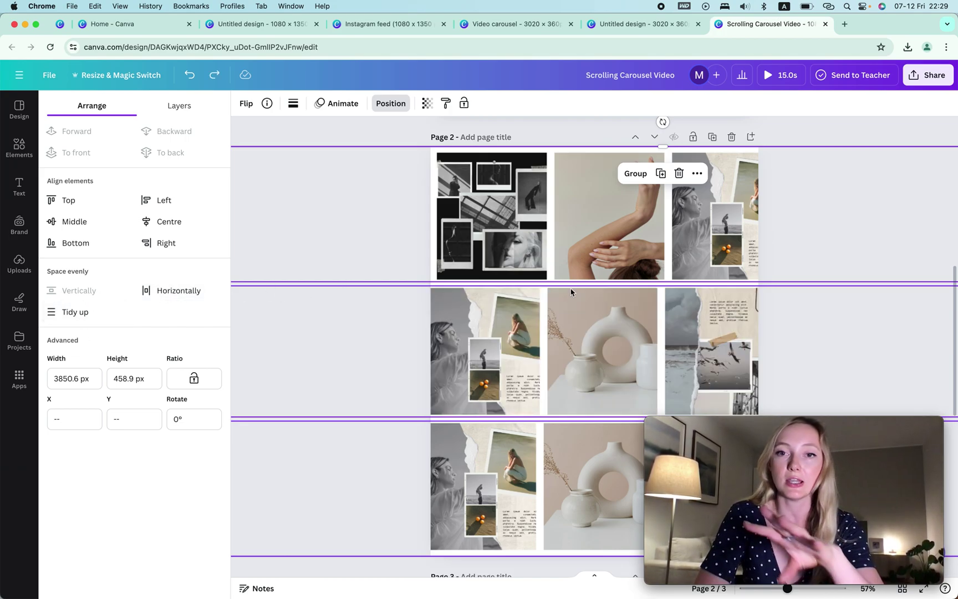
{"action": "key", "text": "Escape"}
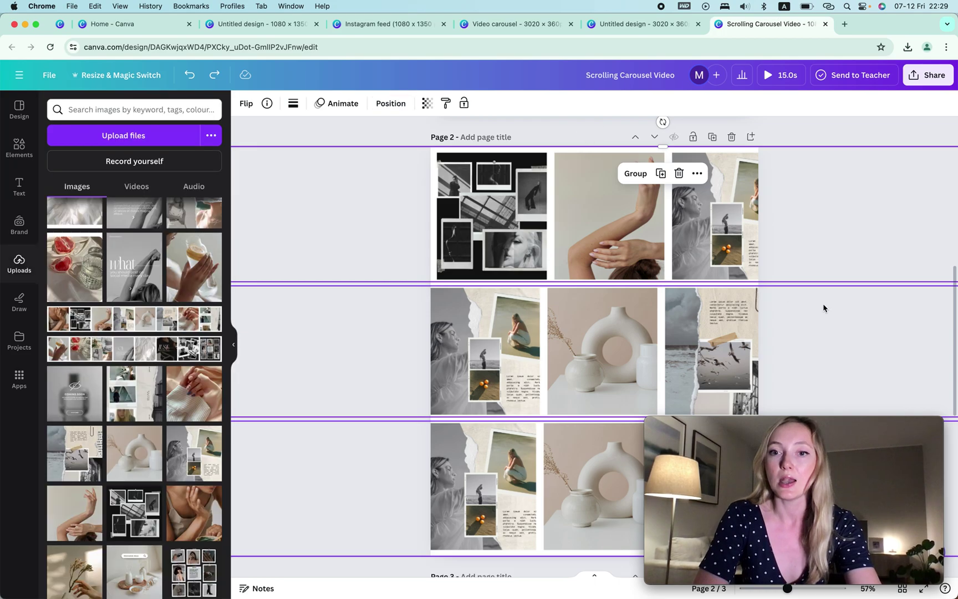
Shift the third-row strip to the left so that it starts with the torn-paper seaside collage
{"action": "left_click", "coordinate": [867, 138]}
{"action": "left_click_drag", "start_coordinate": [564, 471], "coordinate": [340, 468]}
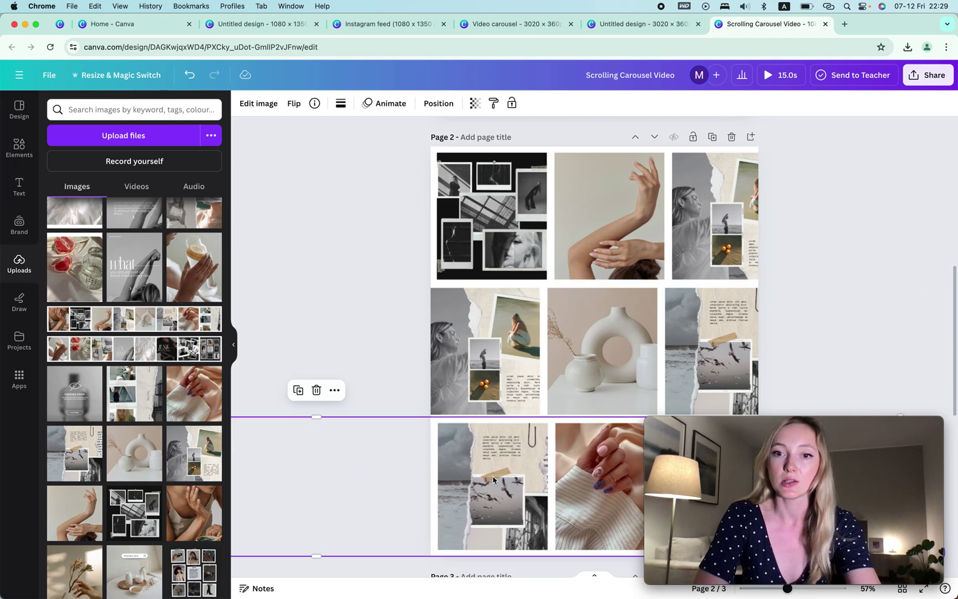
Apply the Drift photo animation to all three strips on page 2 and lower its intensity to about a quarter of the range
{"action": "left_click", "coordinate": [555, 228], "text": "shift"}
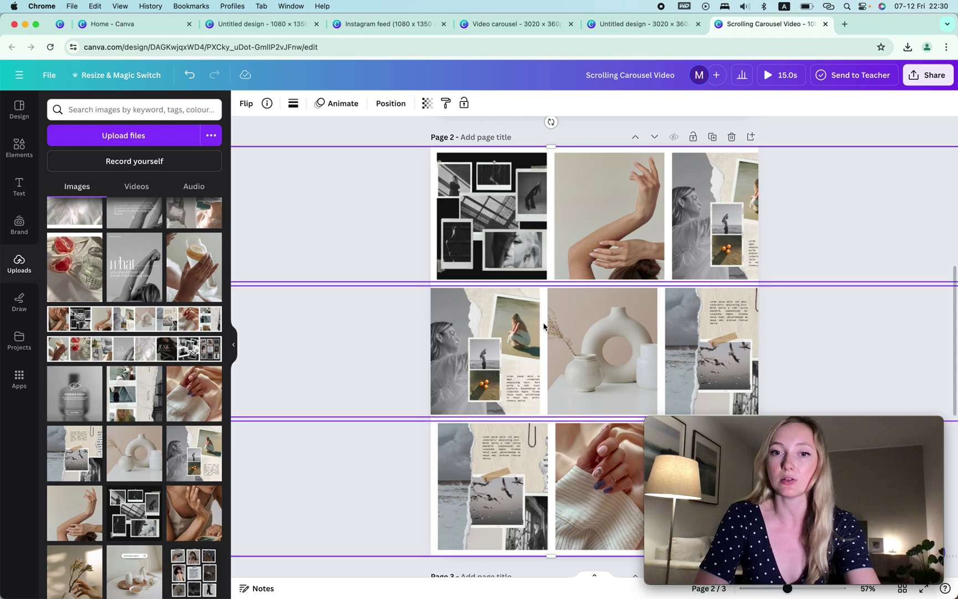
{"action": "left_click", "coordinate": [332, 104]}
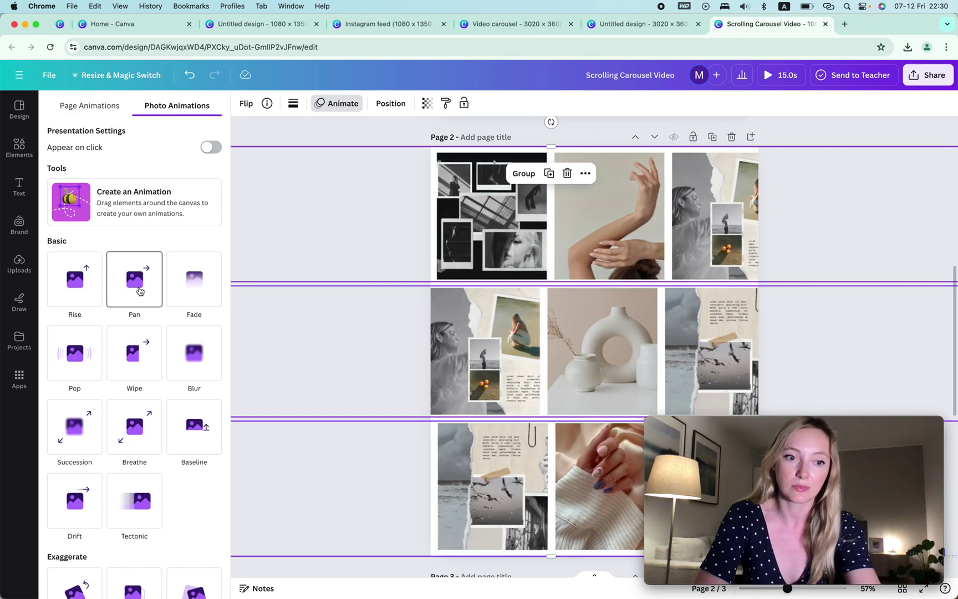
{"action": "scroll", "coordinate": [201, 427], "scroll_direction": "down", "scroll_amount": 5}
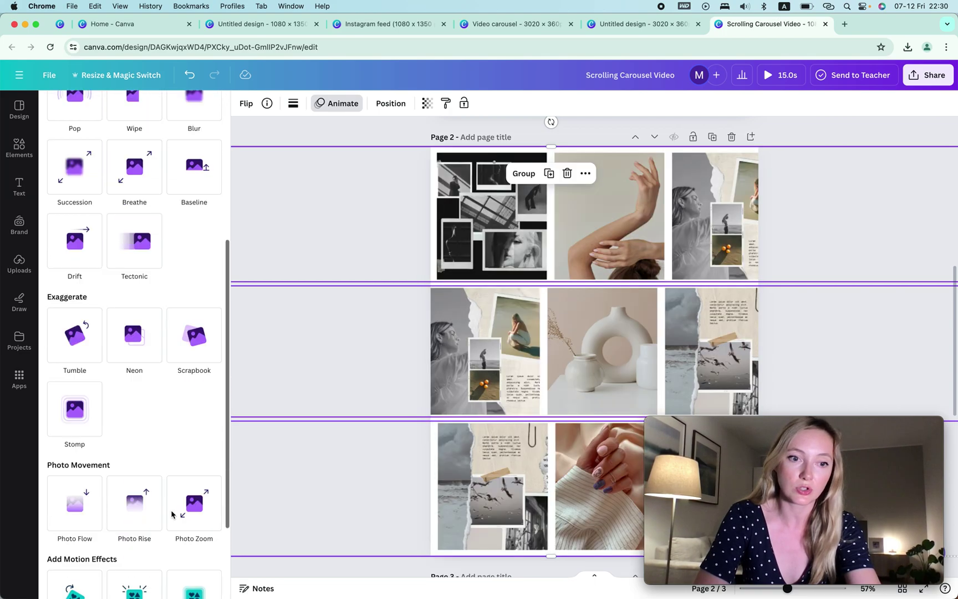
{"action": "scroll", "coordinate": [171, 510], "scroll_direction": "down", "scroll_amount": 2}
{"action": "scroll", "coordinate": [171, 510], "scroll_direction": "up", "scroll_amount": 10}
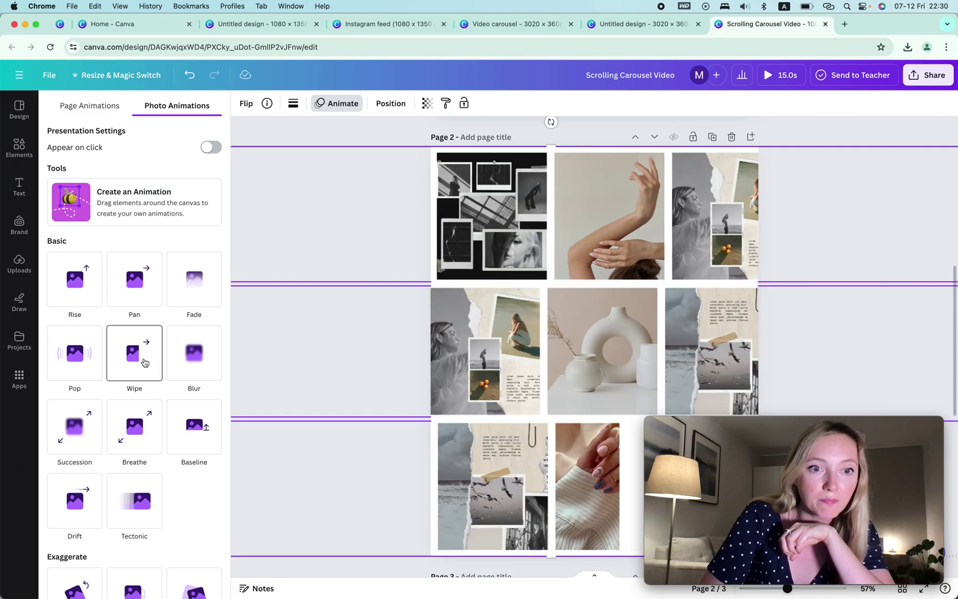
{"action": "scroll", "coordinate": [189, 507], "scroll_direction": "down", "scroll_amount": 5}
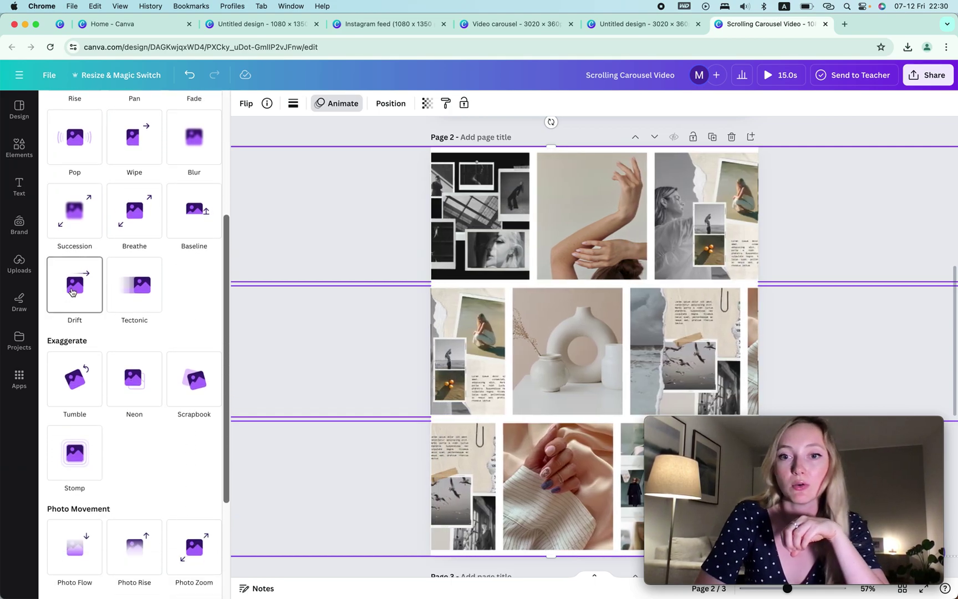
{"action": "scroll", "coordinate": [172, 300], "scroll_direction": "up", "scroll_amount": 2}
{"action": "scroll", "coordinate": [171, 299], "scroll_direction": "up", "scroll_amount": 1}
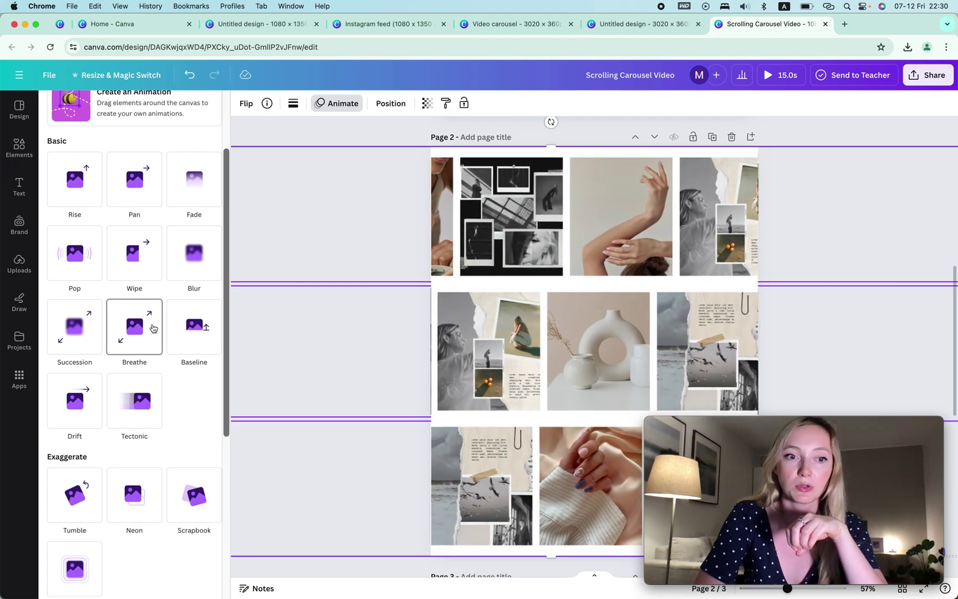
{"action": "left_click", "coordinate": [74, 396]}
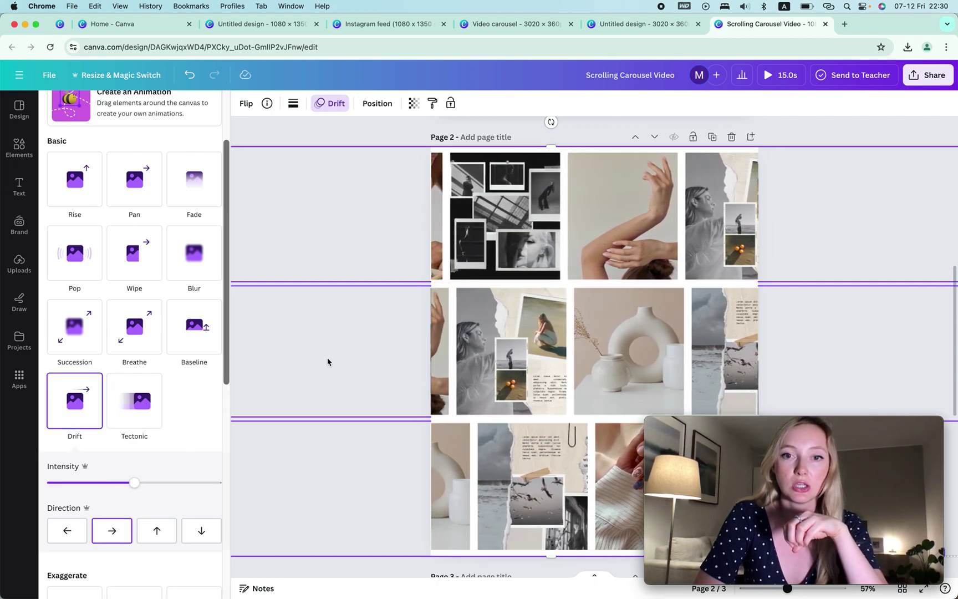
{"action": "left_click_drag", "start_coordinate": [135, 482], "coordinate": [86, 484]}
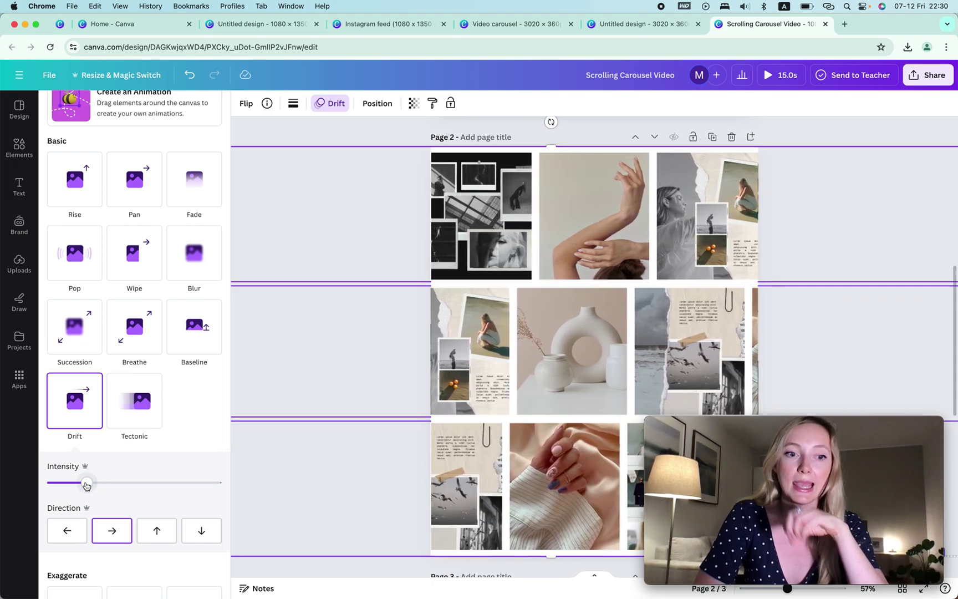
{"action": "left_click", "coordinate": [814, 137]}
Set the Drift direction of page 2's middle strip to left
{"action": "left_click", "coordinate": [579, 361]}
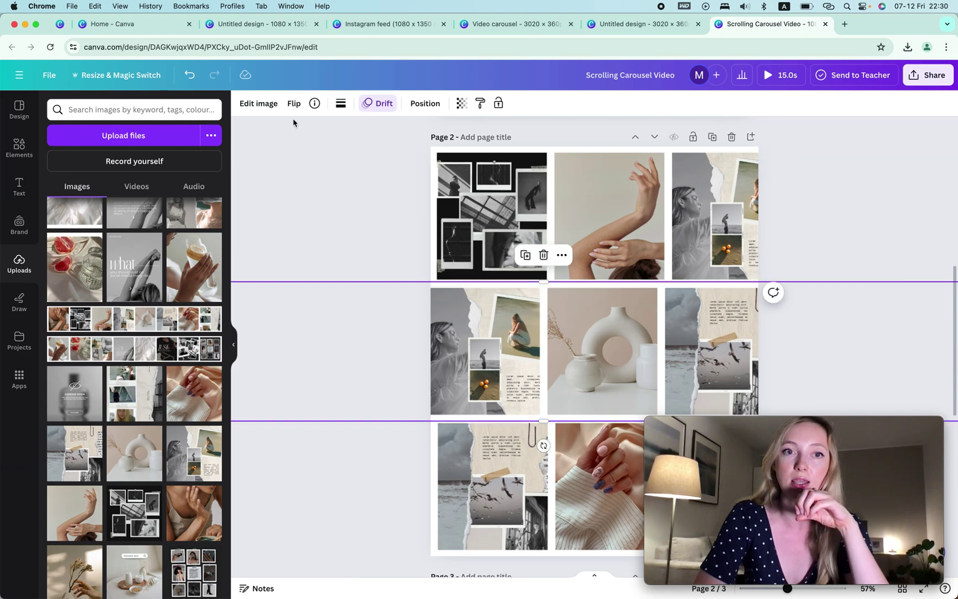
{"action": "left_click", "coordinate": [381, 105]}
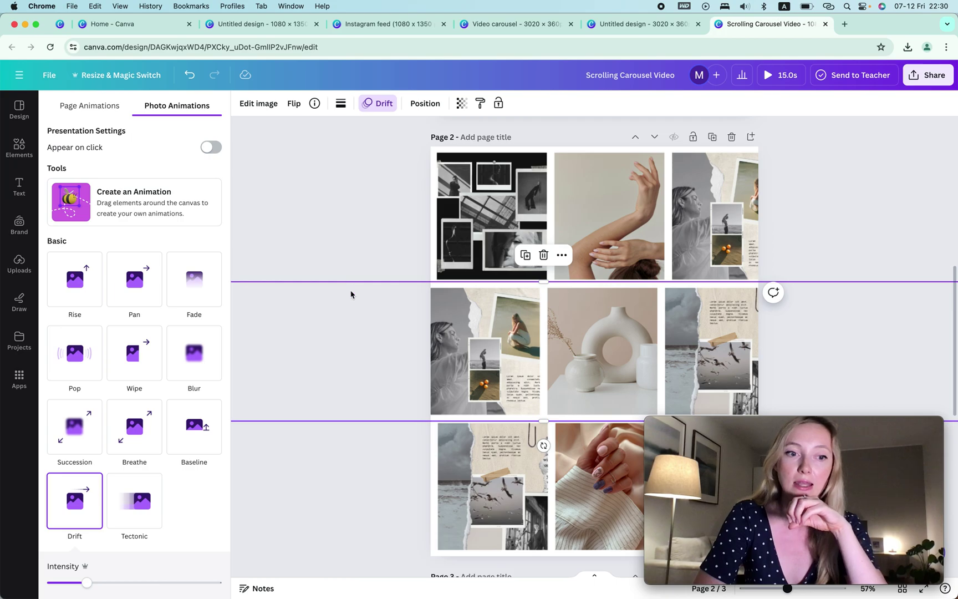
{"action": "scroll", "coordinate": [211, 535], "scroll_direction": "down", "scroll_amount": 4}
{"action": "left_click", "coordinate": [66, 435]}
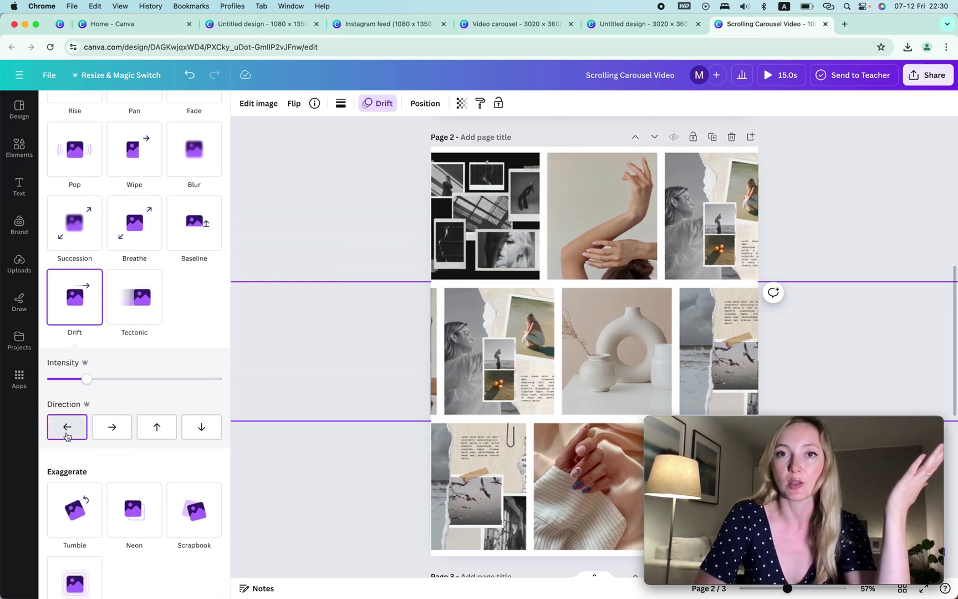
Delete the first page of the Scrolling Carousel Video design, keeping the animated strips page and the COMING SOON page
{"action": "mouse_move", "coordinate": [813, 486]}
{"action": "left_click_drag", "start_coordinate": [886, 426], "coordinate": [303, 181]}
{"action": "scroll", "coordinate": [455, 264], "scroll_direction": "down", "scroll_amount": 8}
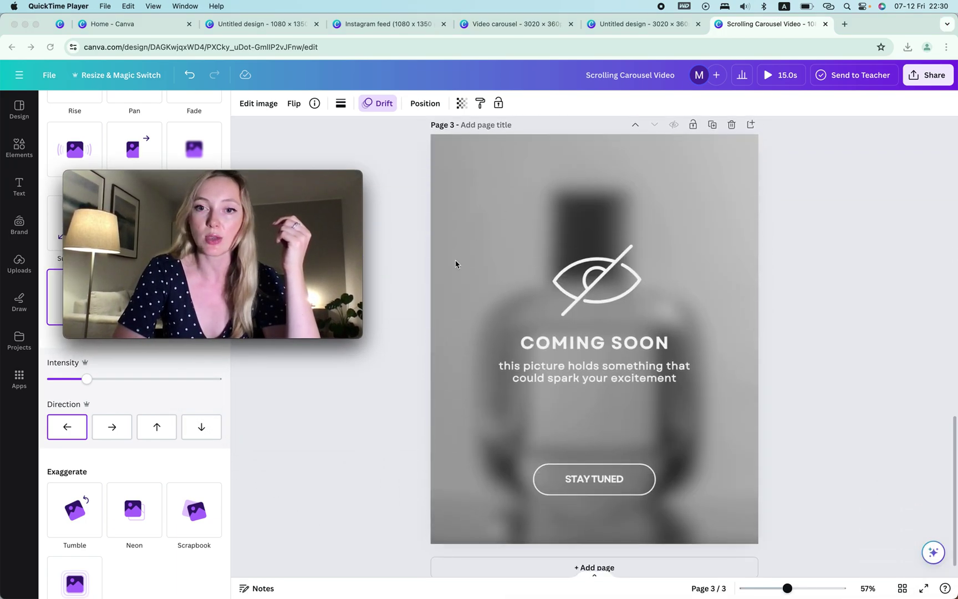
{"action": "scroll", "coordinate": [750, 340], "scroll_direction": "up", "scroll_amount": 15}
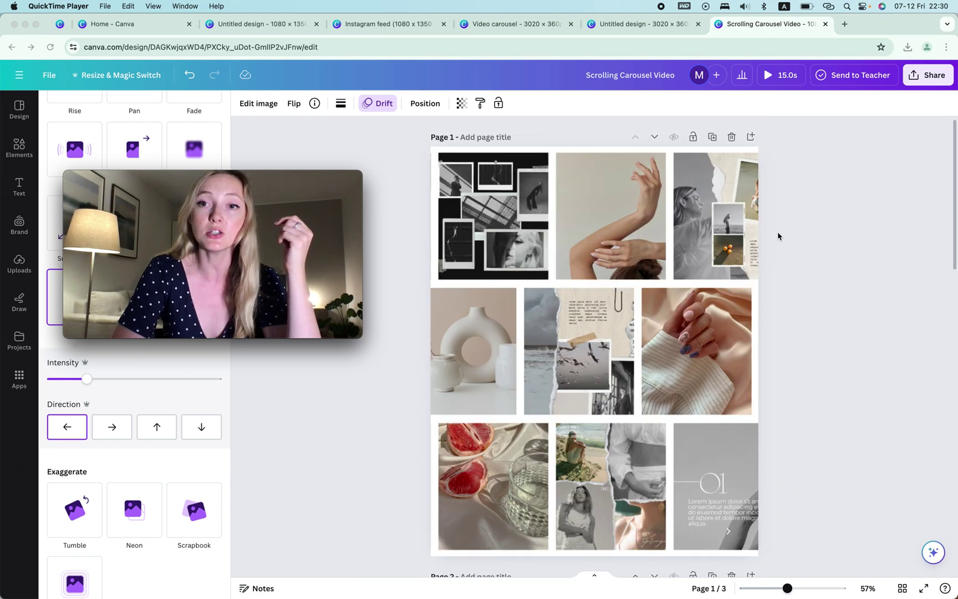
{"action": "key", "text": "super+Tab"}
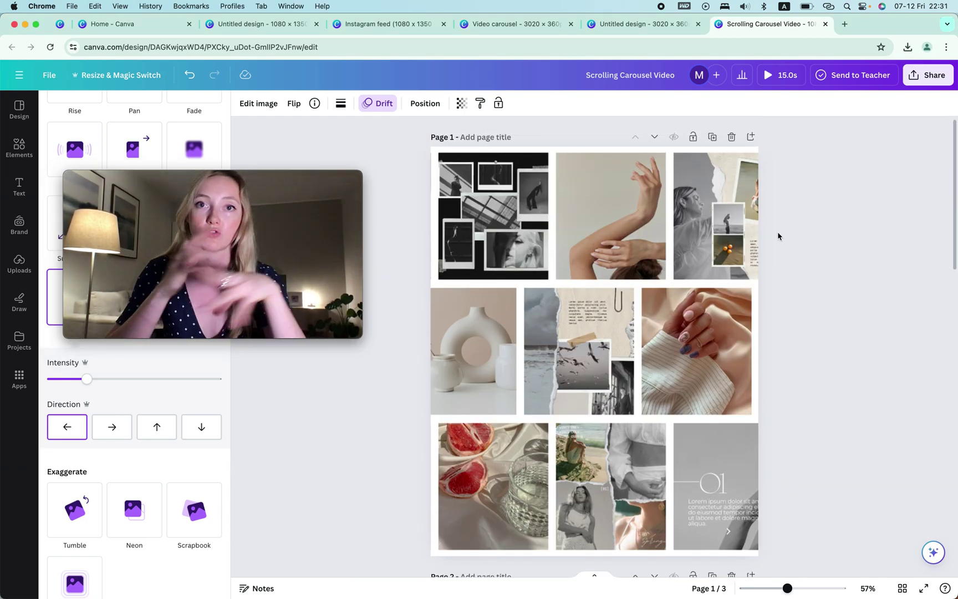
{"action": "scroll", "coordinate": [778, 231], "scroll_direction": "down", "scroll_amount": 15}
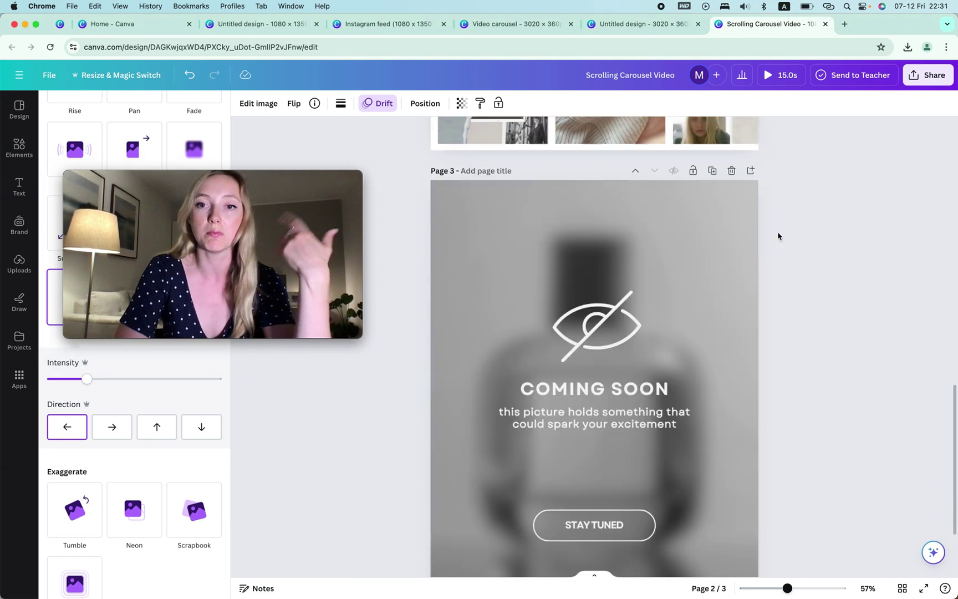
{"action": "scroll", "coordinate": [701, 316], "scroll_direction": "up", "scroll_amount": 15}
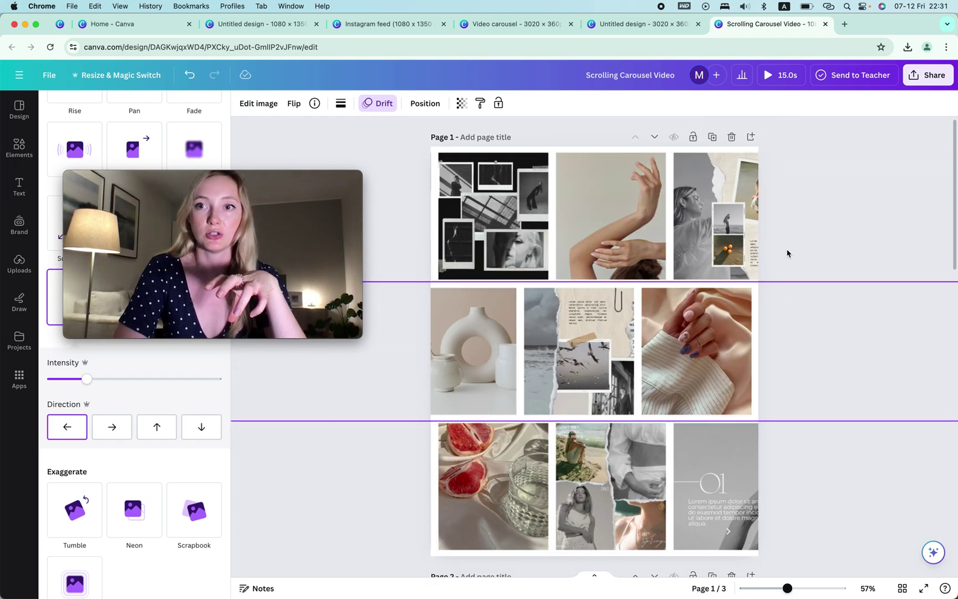
{"action": "left_click", "coordinate": [732, 137]}
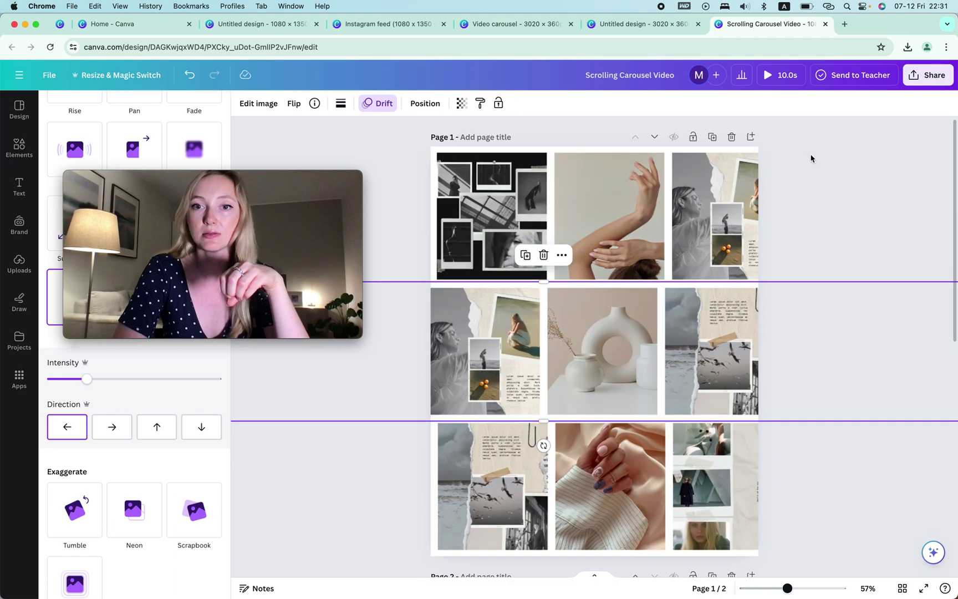
Preview how all pages of the design would look resized to 1080 × 1920 px
{"action": "scroll", "coordinate": [545, 278], "scroll_direction": "down", "scroll_amount": 8}
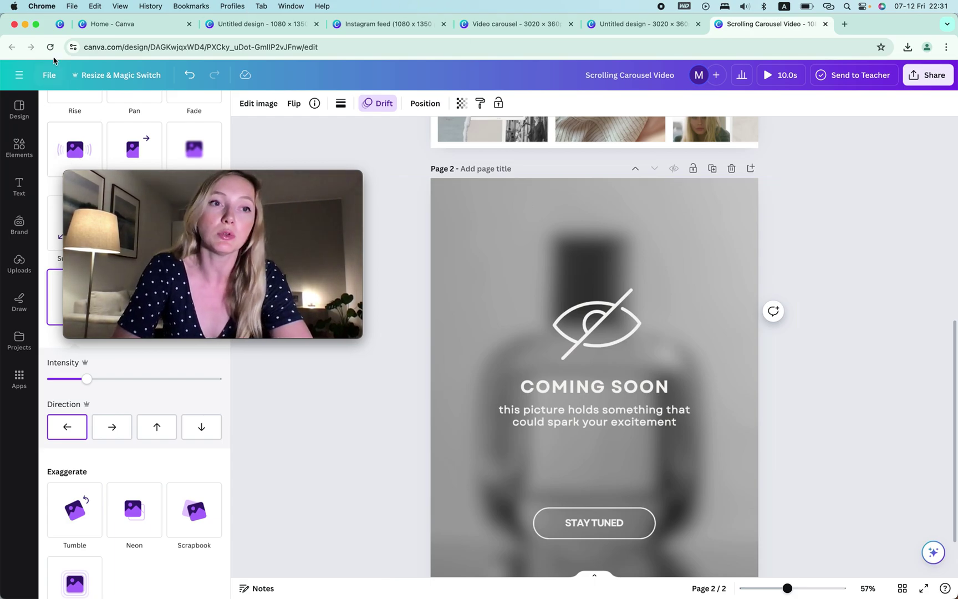
{"action": "left_click", "coordinate": [50, 76]}
{"action": "left_click_drag", "start_coordinate": [284, 185], "coordinate": [873, 206]}
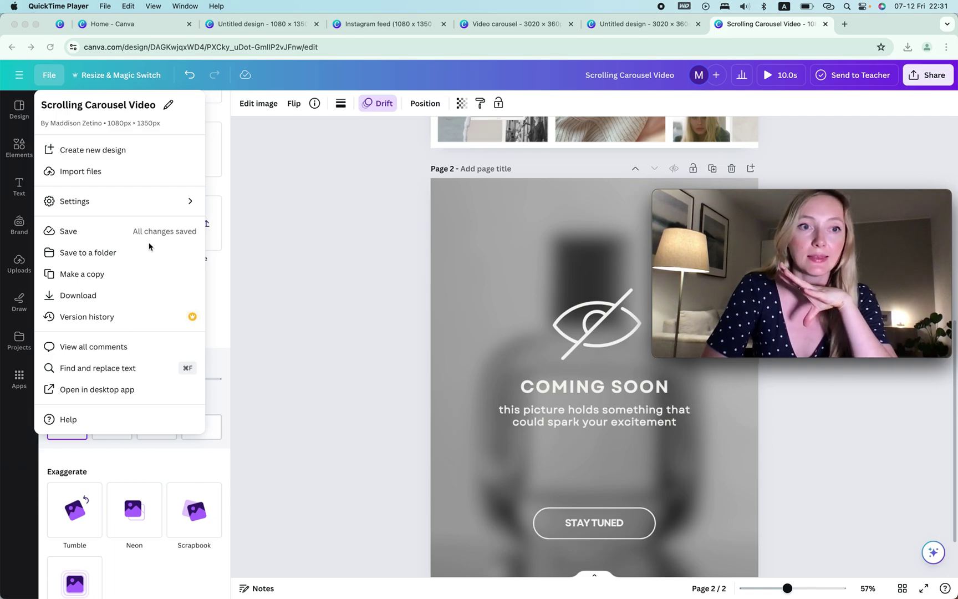
{"action": "left_click", "coordinate": [172, 94]}
{"action": "left_click", "coordinate": [97, 79]}
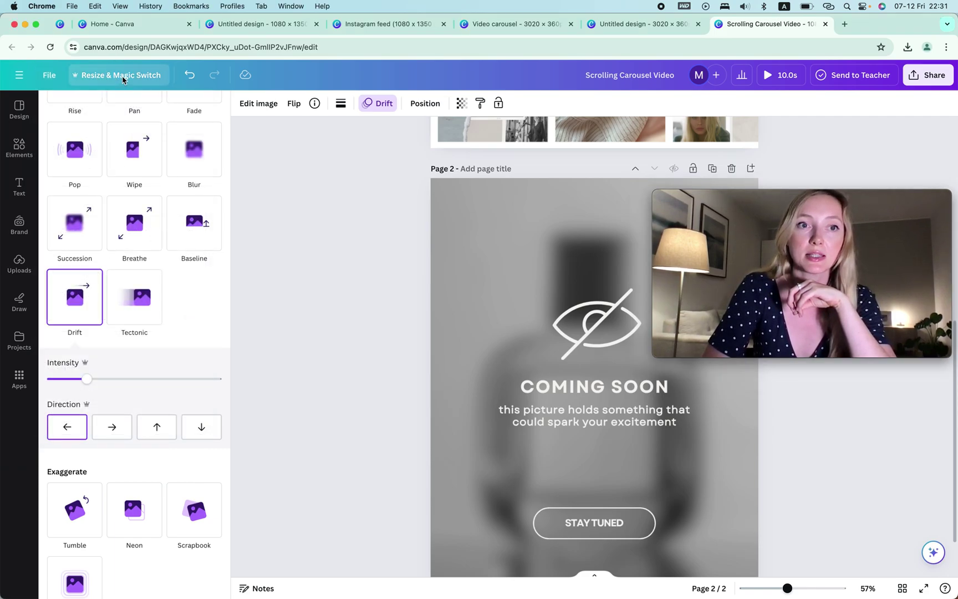
{"action": "left_click", "coordinate": [121, 77]}
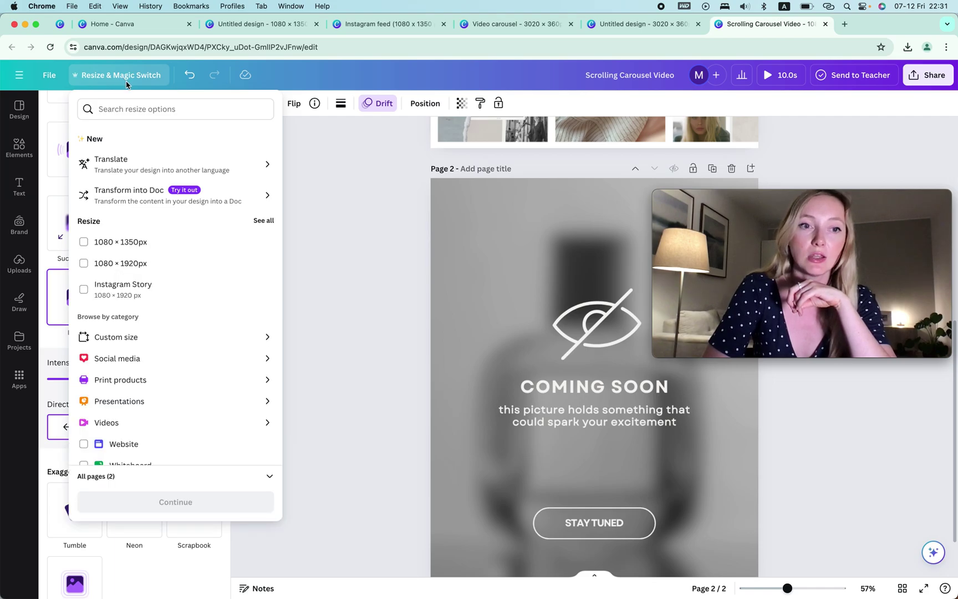
{"action": "left_click", "coordinate": [142, 265]}
{"action": "left_click", "coordinate": [162, 503]}
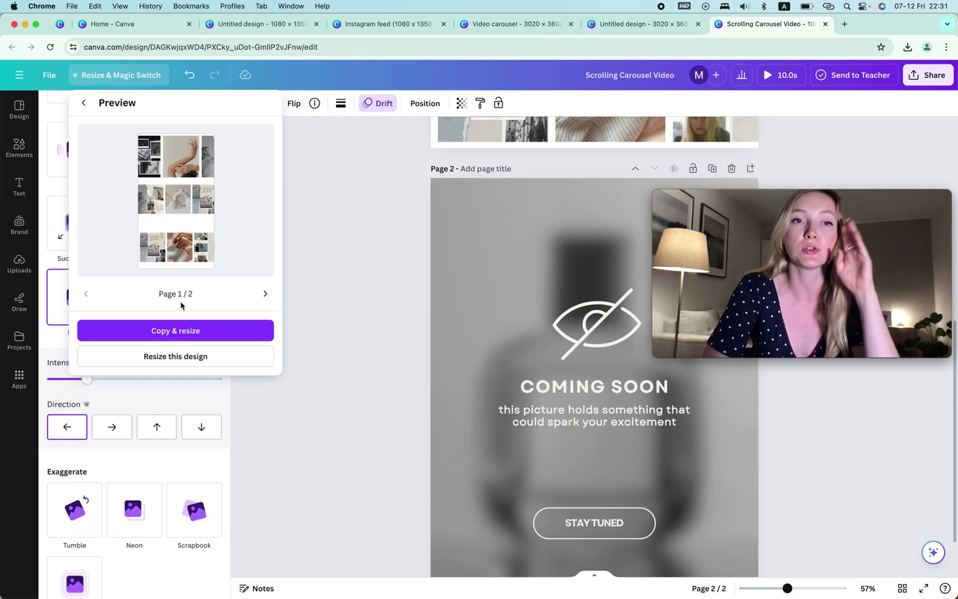
Create a new blank custom-size design of 1080 × 1920 px from the Canva home page
{"action": "left_click", "coordinate": [166, 23]}
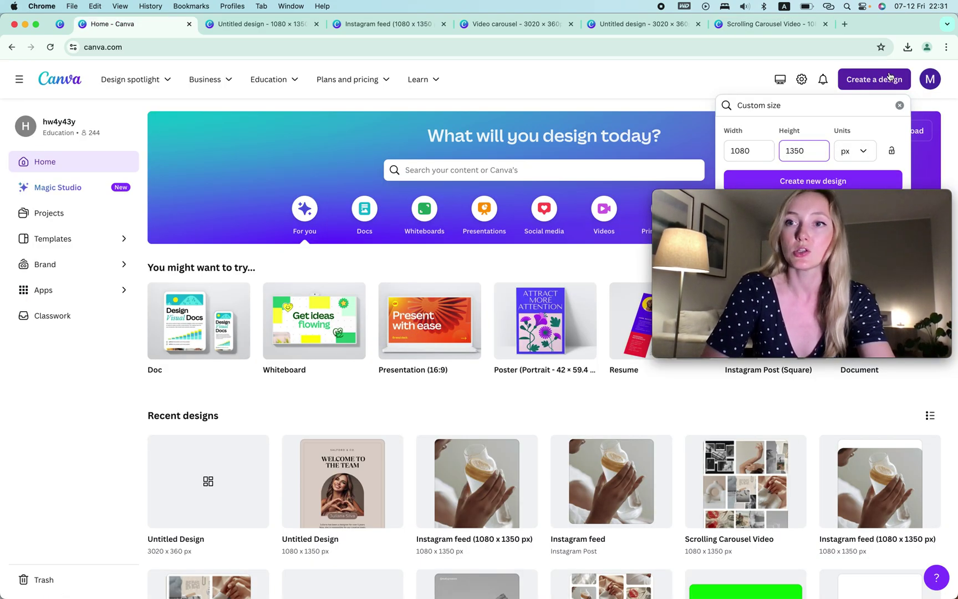
{"action": "double_click", "coordinate": [814, 151]}
{"action": "type", "text": "1920"}
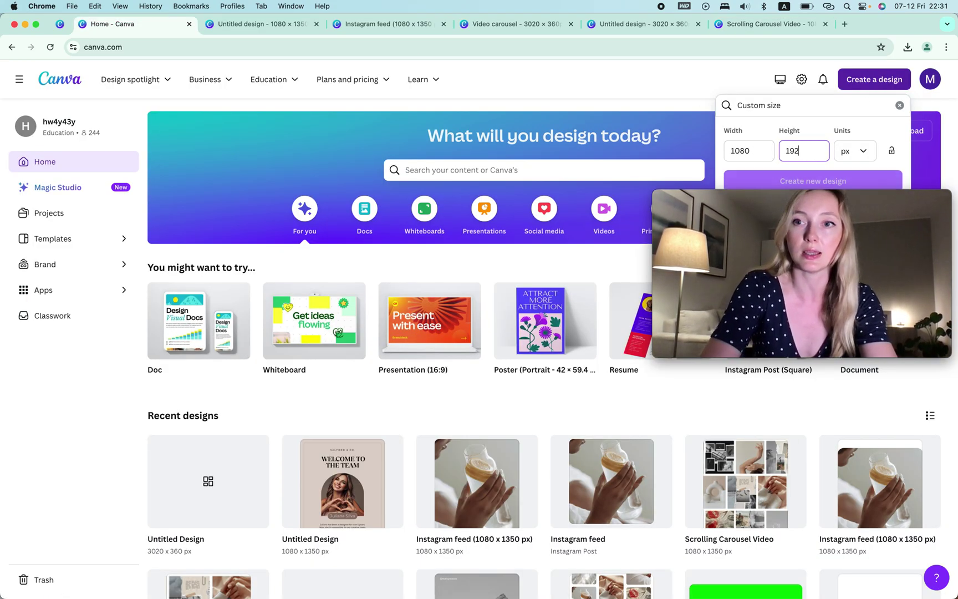
{"action": "left_click", "coordinate": [852, 179]}
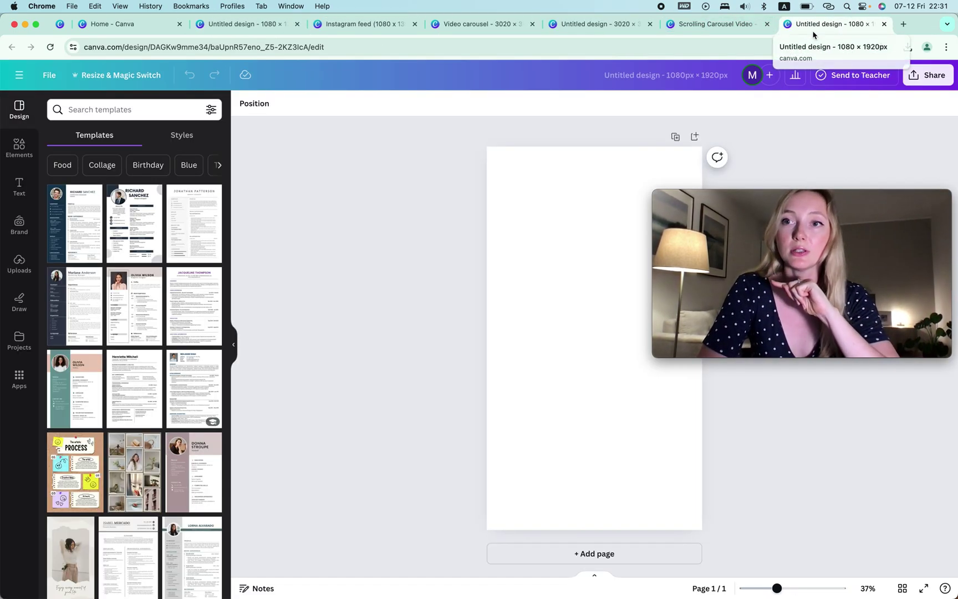
Copy the three animated strips from page 1 of Scrolling Carousel Video into the blank 1080 × 1920 px design
{"action": "left_click", "coordinate": [732, 33]}
{"action": "left_click", "coordinate": [385, 197]}
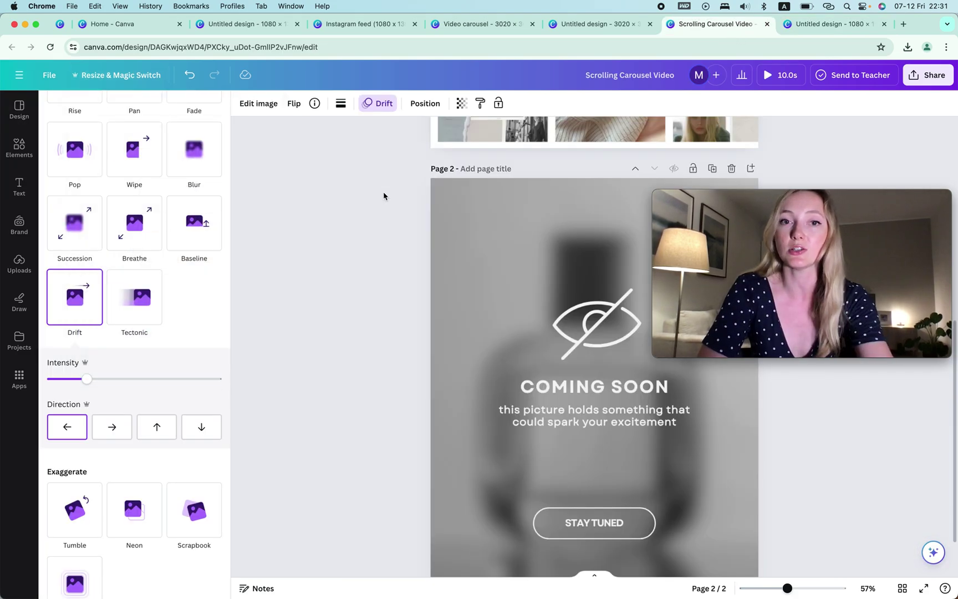
{"action": "scroll", "coordinate": [385, 196], "scroll_direction": "up", "scroll_amount": 7}
{"action": "left_click", "coordinate": [111, 426]}
{"action": "left_click", "coordinate": [525, 423]}
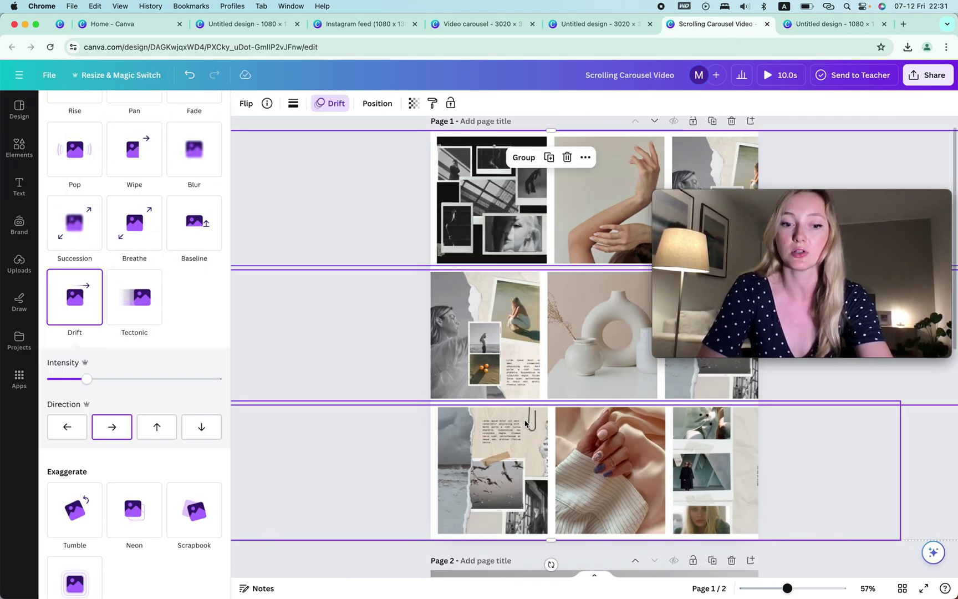
{"action": "left_click", "coordinate": [831, 24]}
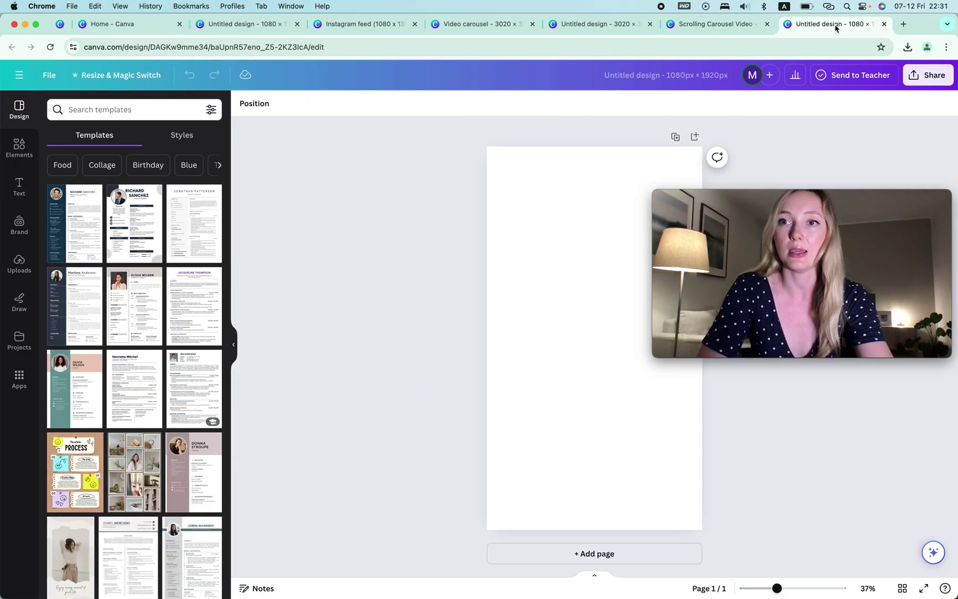
{"action": "left_click", "coordinate": [564, 220]}
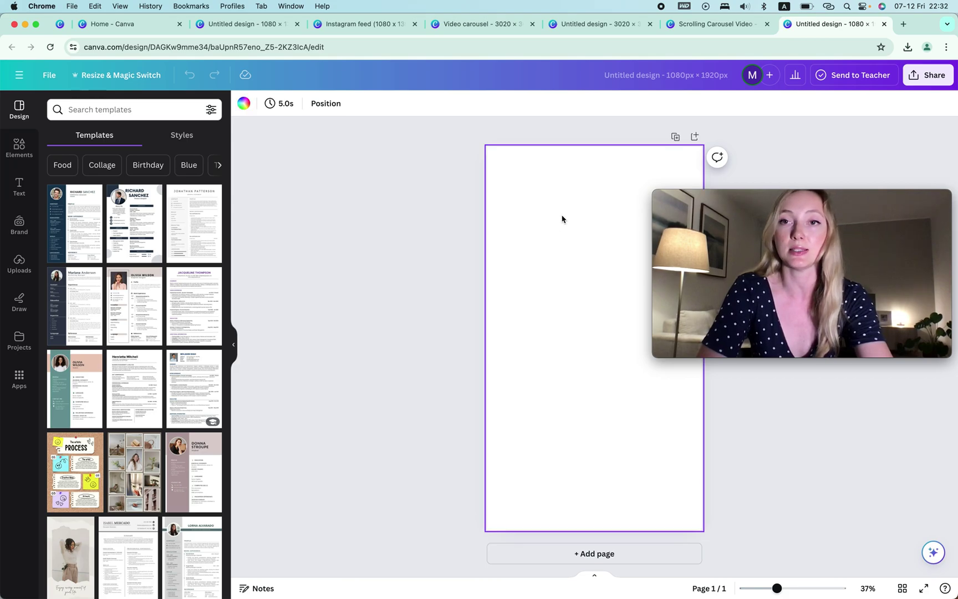
{"action": "key", "text": "cmd+v"}
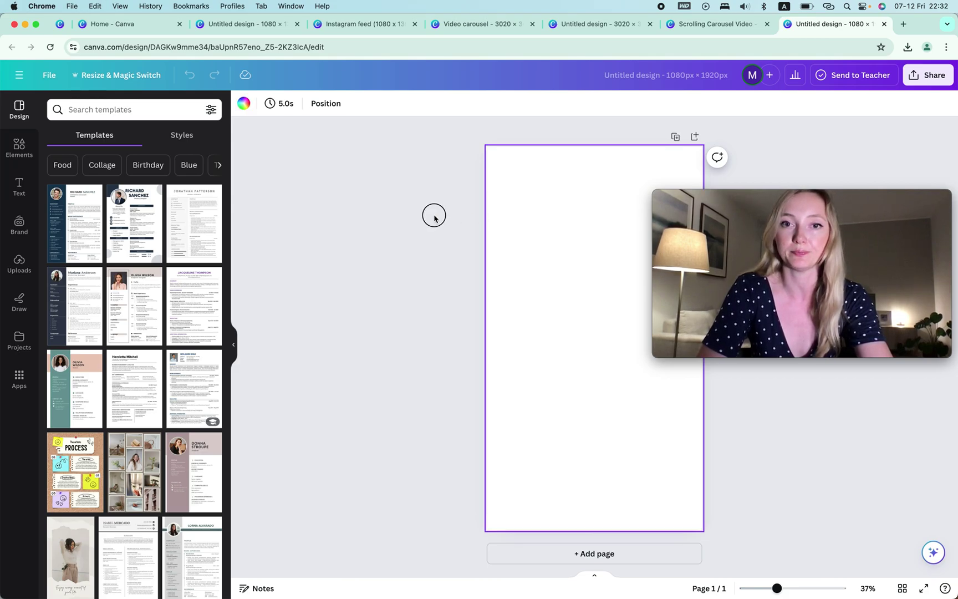
Enlarge the three pasted strips together and reposition them until the stacked rows fill the full height of the page
{"action": "left_click_drag", "start_coordinate": [615, 239], "coordinate": [546, 154]}
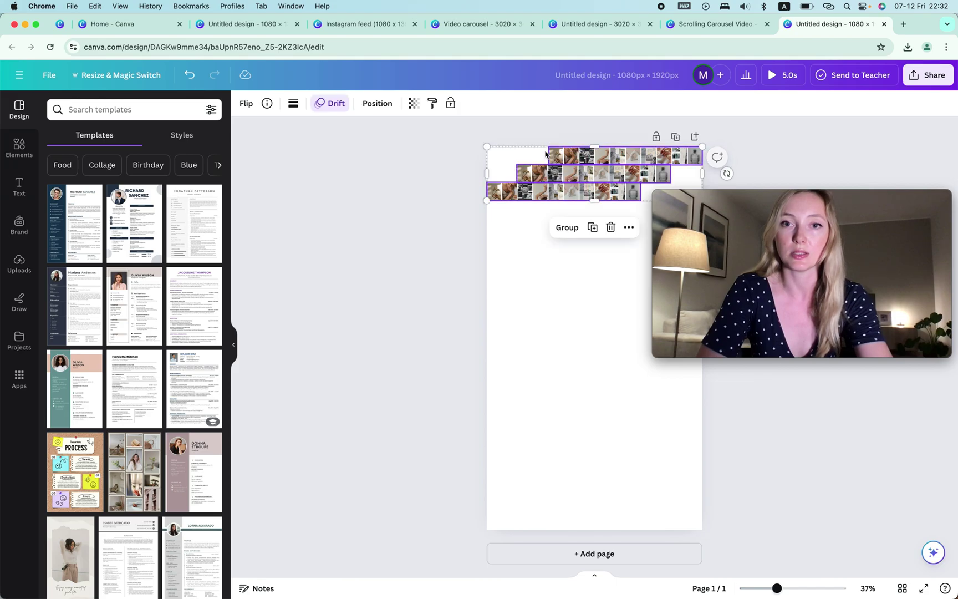
{"action": "left_click_drag", "start_coordinate": [485, 201], "coordinate": [228, 583]}
{"action": "left_click_drag", "start_coordinate": [703, 149], "coordinate": [912, 26]}
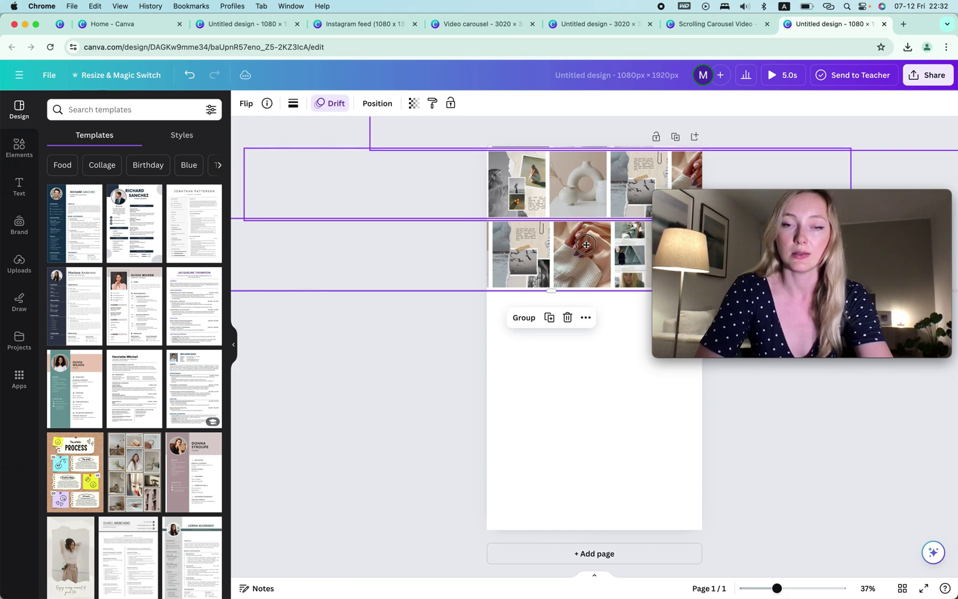
{"action": "left_click_drag", "start_coordinate": [586, 245], "coordinate": [839, 358]}
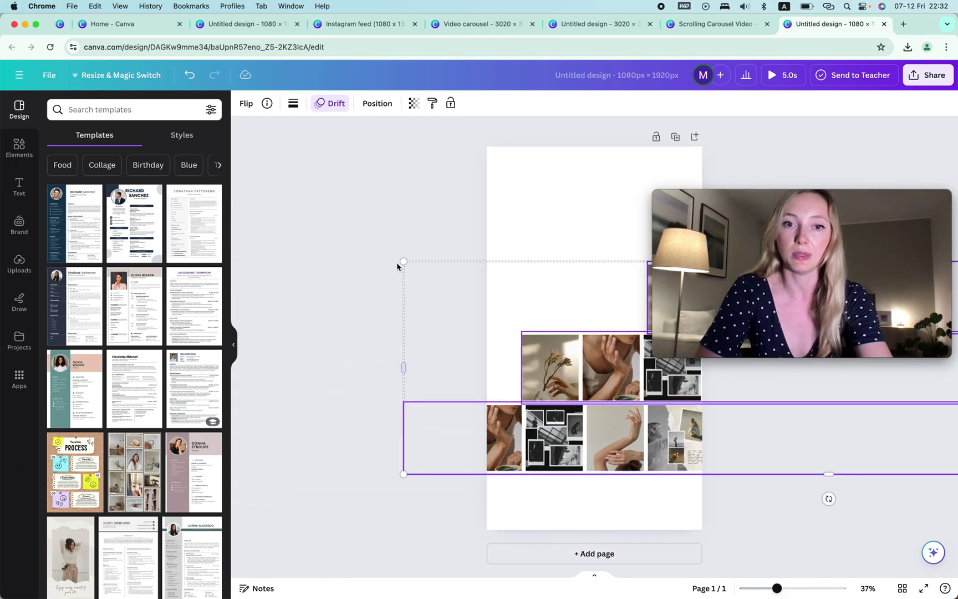
{"action": "left_click_drag", "start_coordinate": [403, 261], "coordinate": [305, 128]}
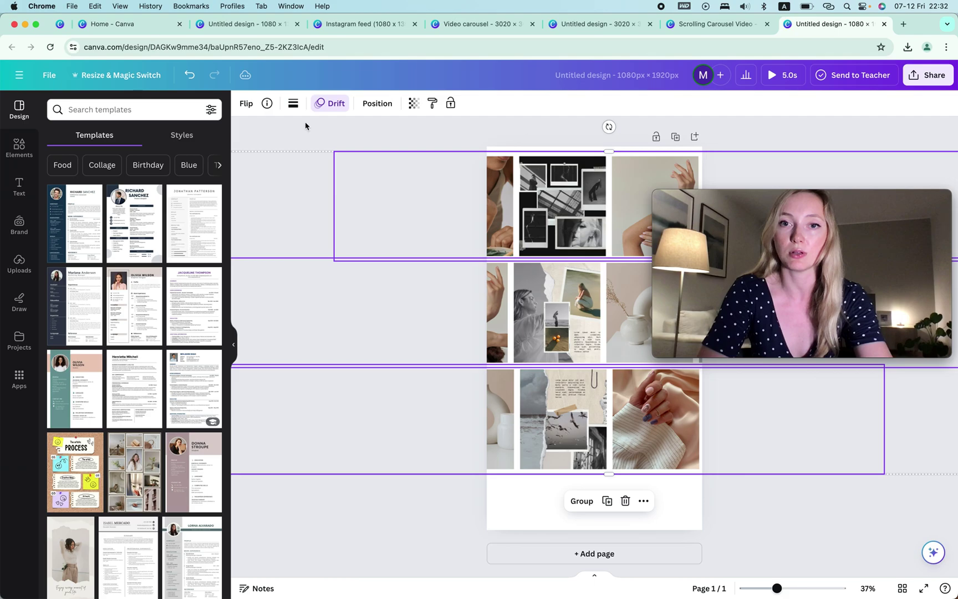
{"action": "scroll", "coordinate": [860, 476], "scroll_direction": "right", "scroll_amount": 3}
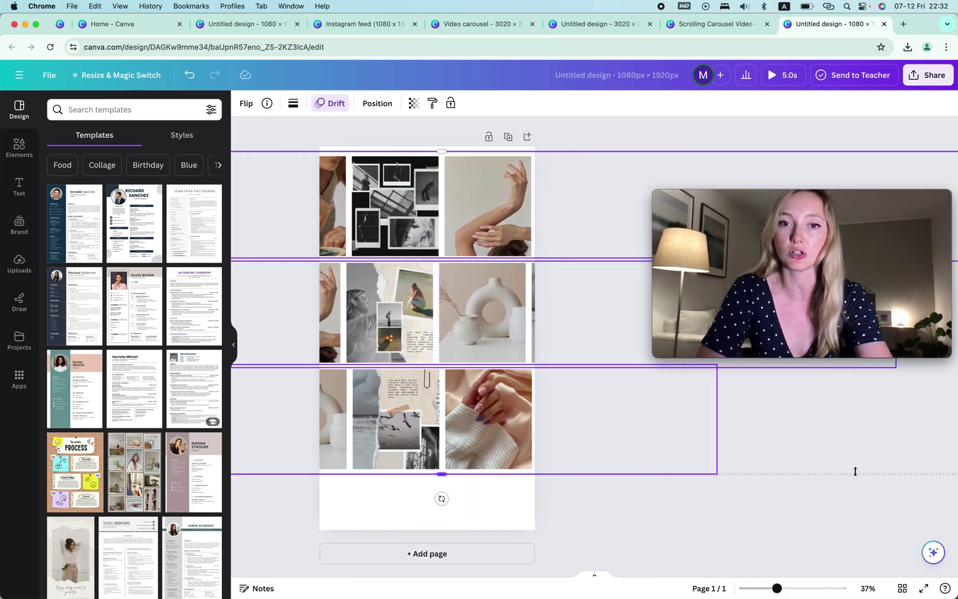
{"action": "left_click_drag", "start_coordinate": [512, 304], "coordinate": [402, 296]}
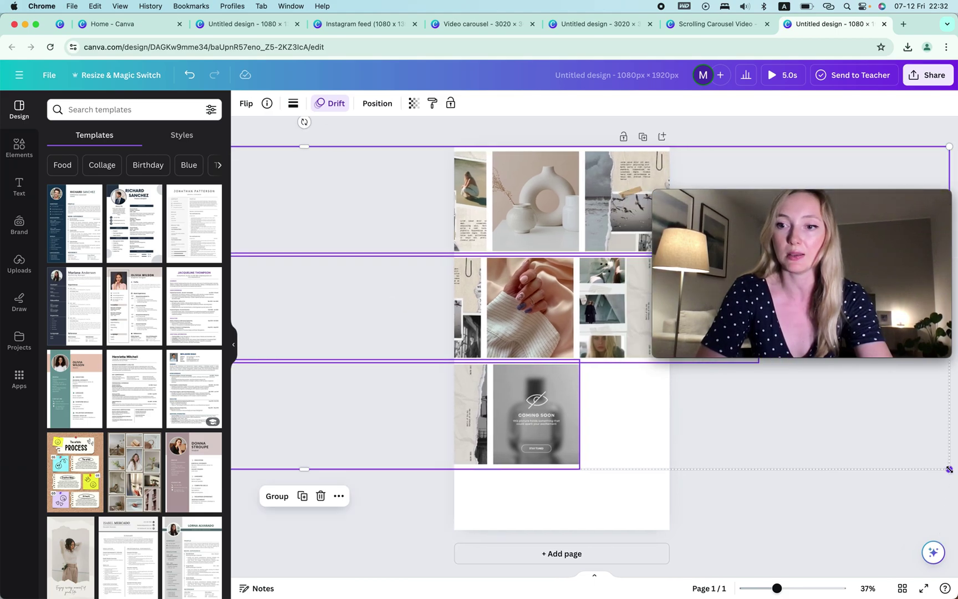
{"action": "left_click_drag", "start_coordinate": [949, 469], "coordinate": [938, 559]}
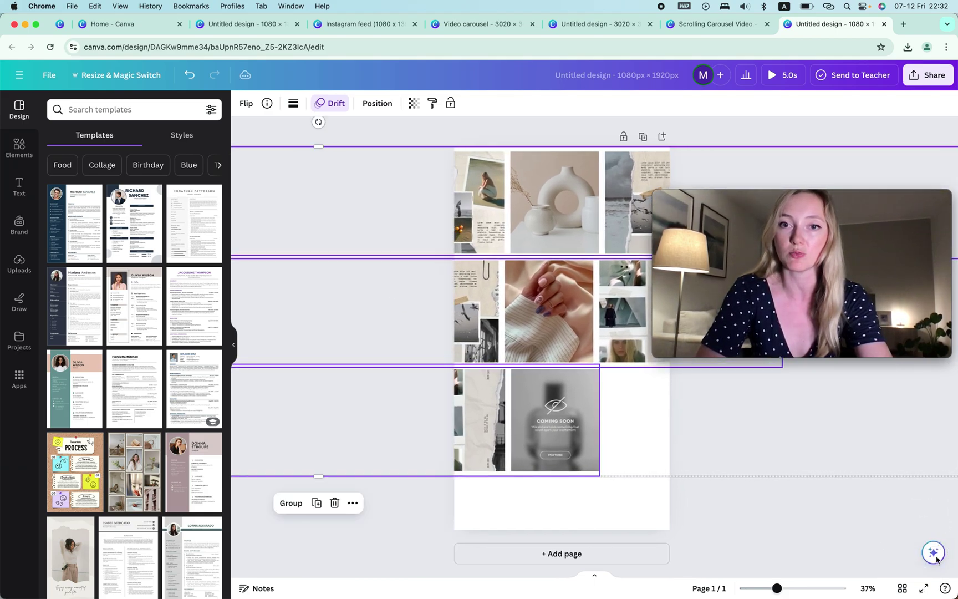
{"action": "left_click_drag", "start_coordinate": [575, 292], "coordinate": [192, 284]}
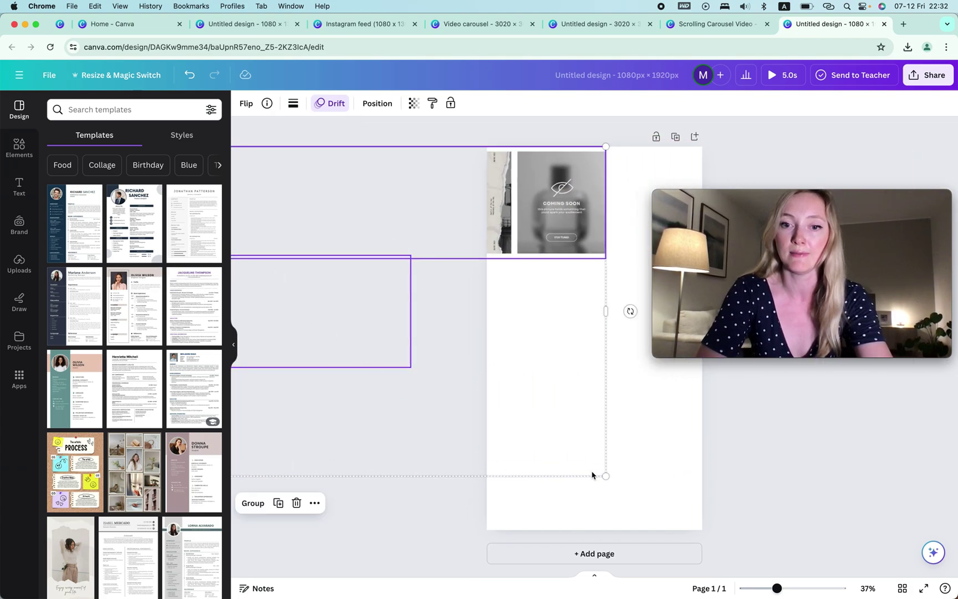
{"action": "left_click_drag", "start_coordinate": [605, 476], "coordinate": [818, 522]}
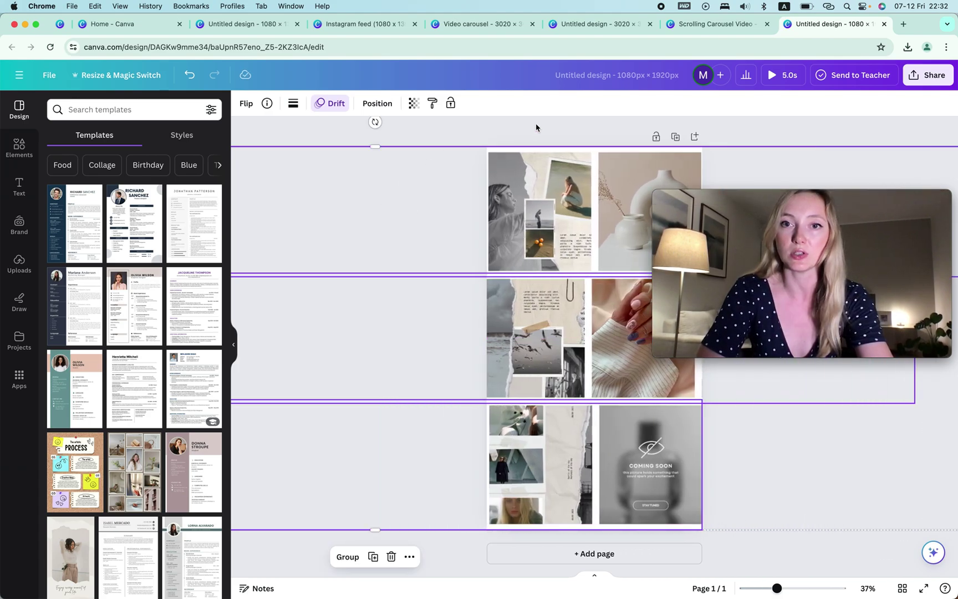
Slide all three strips slightly to the right and stagger the middle one left so it starts with the seaside collage
{"action": "left_click", "coordinate": [580, 190]}
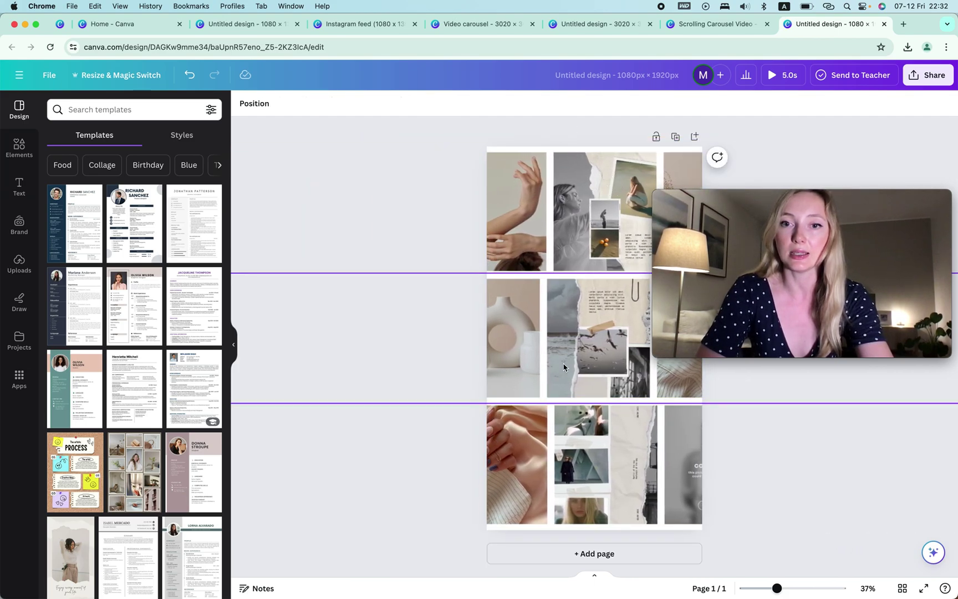
{"action": "left_click", "coordinate": [608, 308]}
{"action": "left_click_drag", "start_coordinate": [609, 308], "coordinate": [572, 304]}
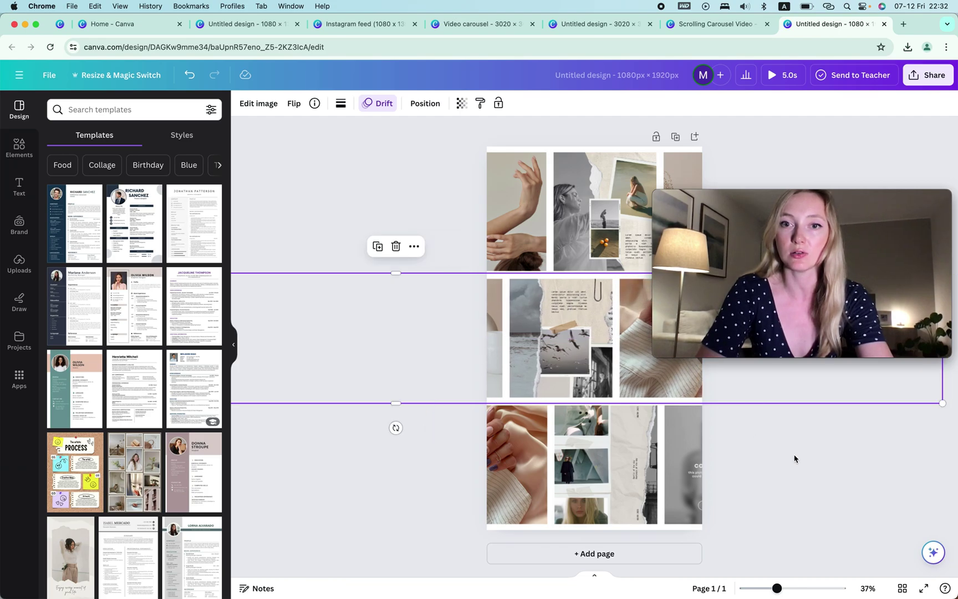
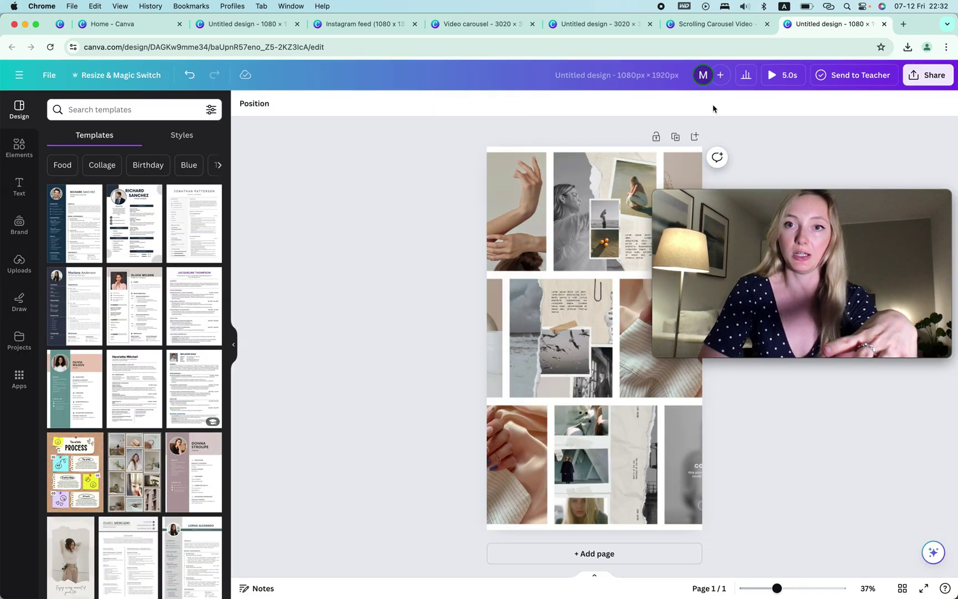
Add a second page and place the uploaded COMING SOON image on it
{"action": "left_click", "coordinate": [694, 136]}
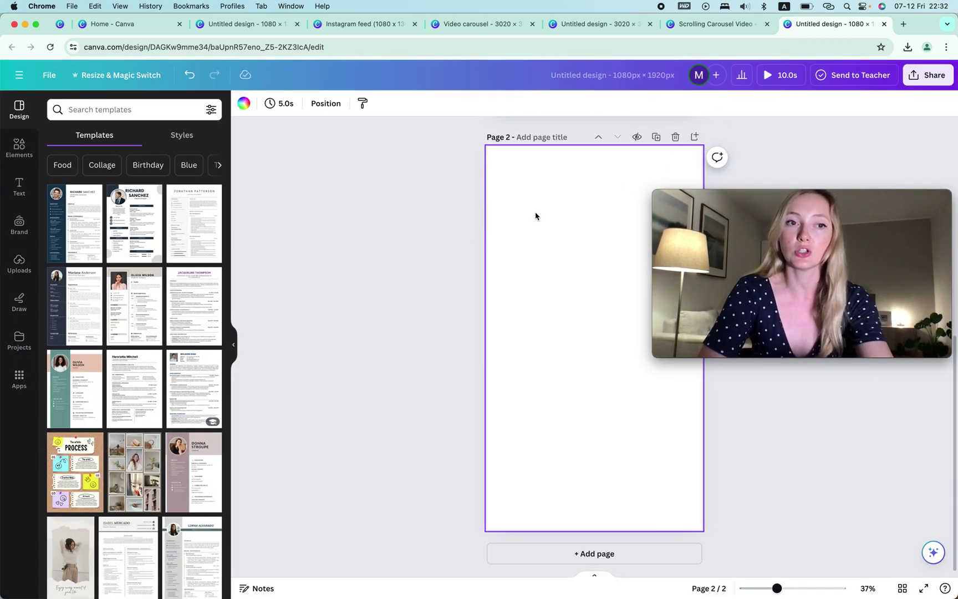
{"action": "left_click", "coordinate": [19, 224]}
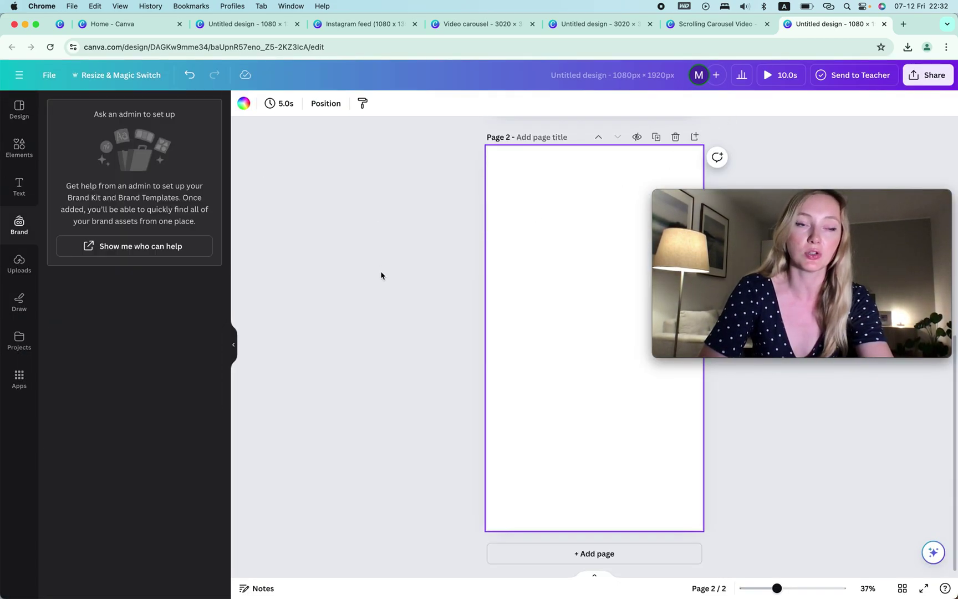
{"action": "left_click", "coordinate": [27, 263]}
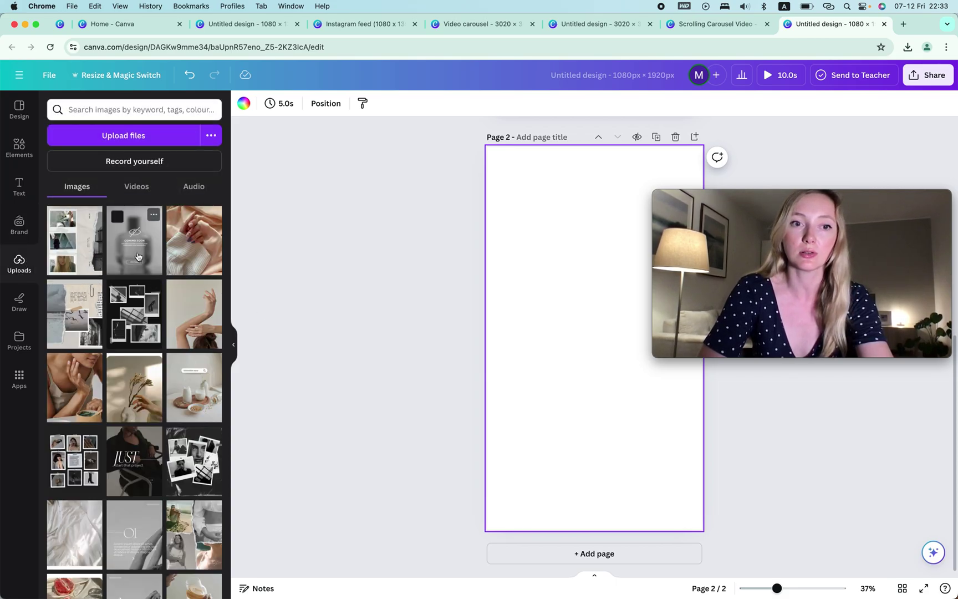
{"action": "left_click", "coordinate": [137, 255]}
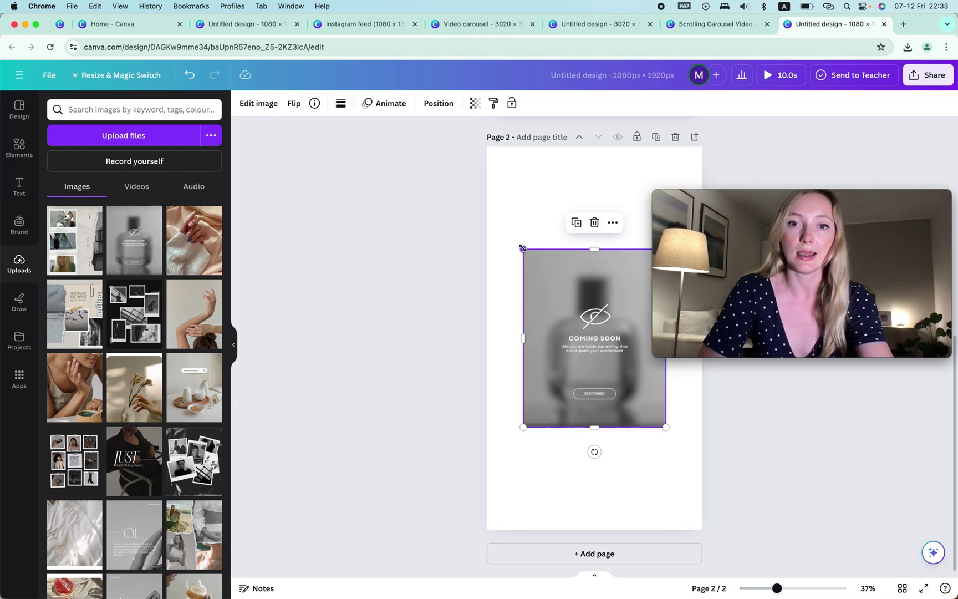
Enlarge the COMING SOON image until it covers all of page 2
{"action": "left_click_drag", "start_coordinate": [522, 248], "coordinate": [467, 119]}
{"action": "scroll", "coordinate": [458, 160], "scroll_direction": "up", "scroll_amount": 10}
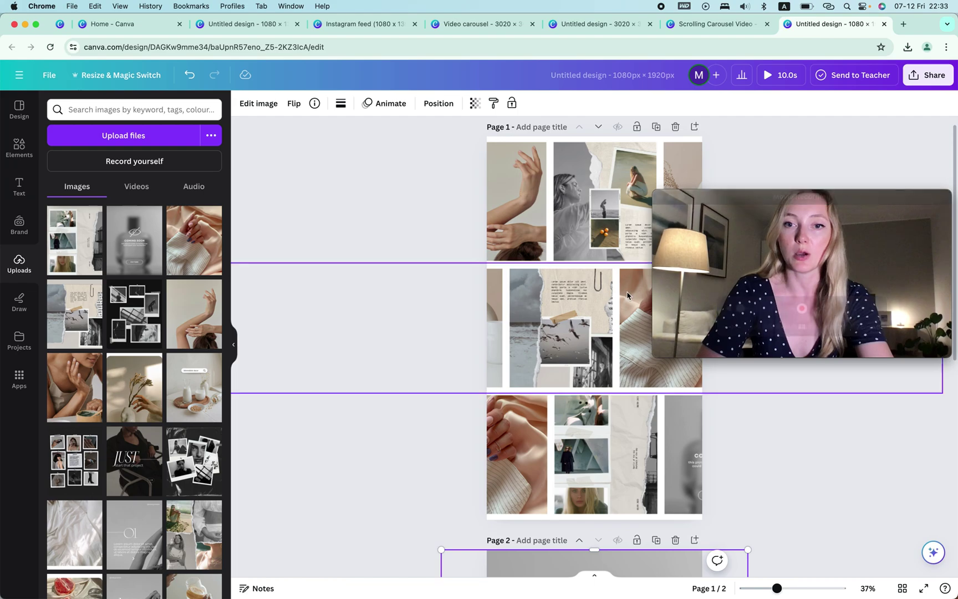
{"action": "left_click_drag", "start_coordinate": [802, 195], "coordinate": [257, 193]}
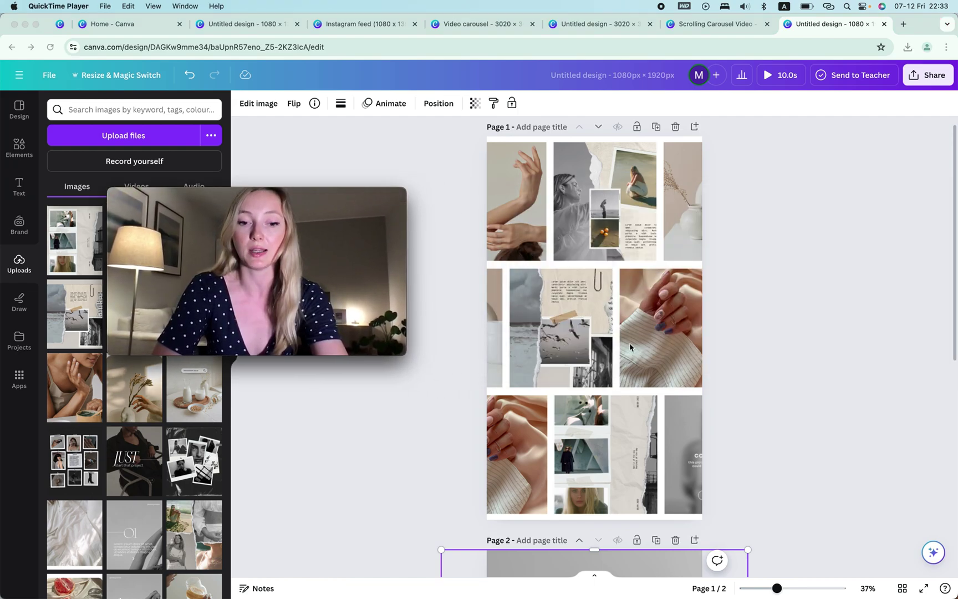
Add a text box reading "New collection" at the centre of page 1, over the middle strip
{"action": "left_click", "coordinate": [640, 325]}
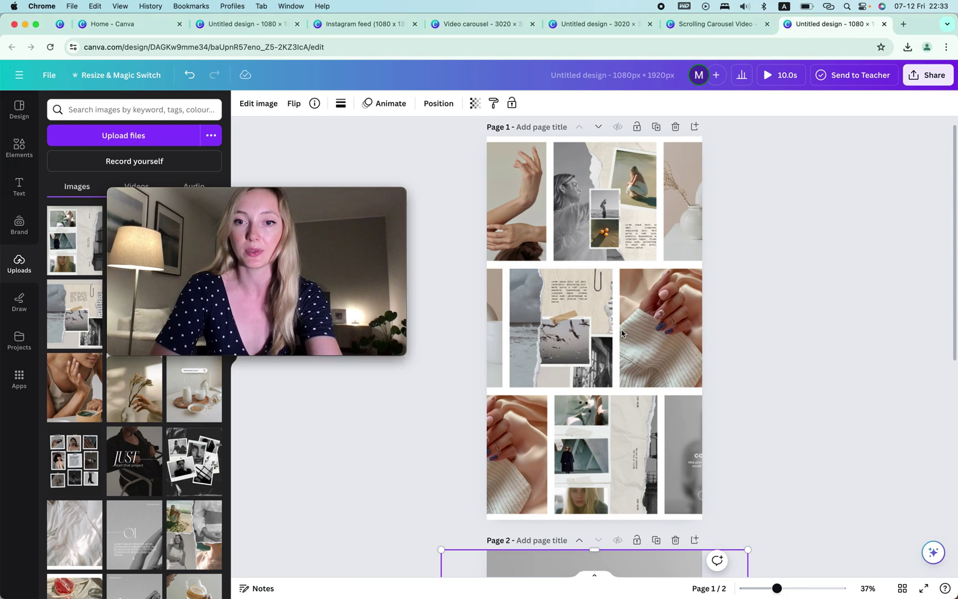
{"action": "key", "text": "t"}
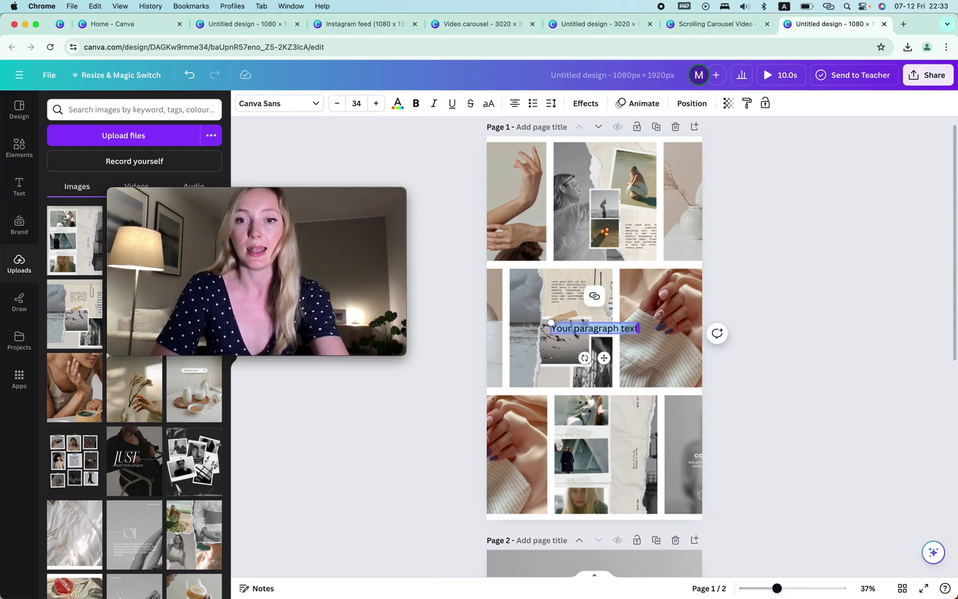
{"action": "type", "text": "New collec"}
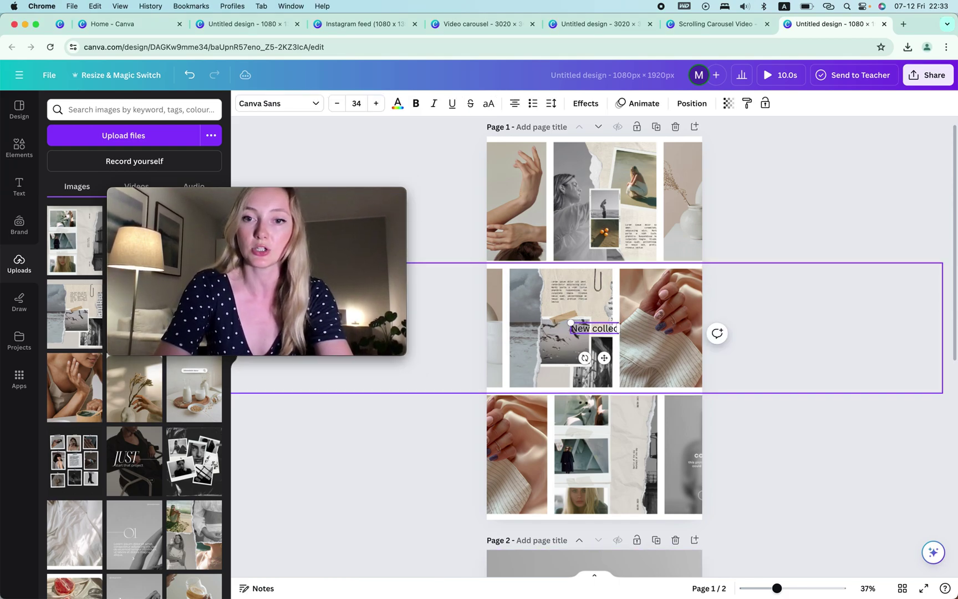
{"action": "type", "text": "tion"}
{"action": "key", "text": "super+a"}
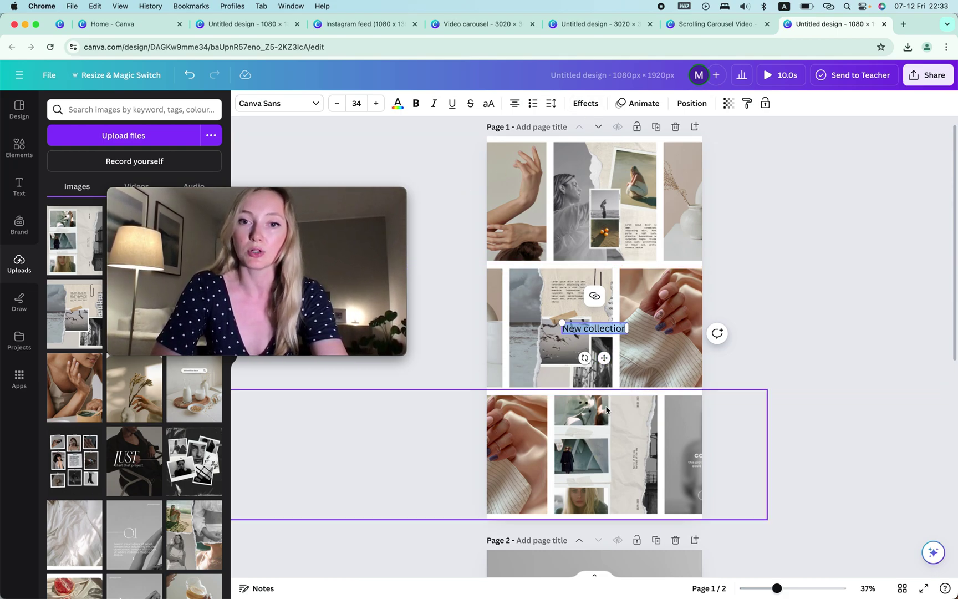
Apply the Background effect to the "New collection" text with its roundness set to 0
{"action": "left_click", "coordinate": [589, 104]}
{"action": "left_click_drag", "start_coordinate": [330, 188], "coordinate": [391, 398]}
{"action": "left_click", "coordinate": [103, 402]}
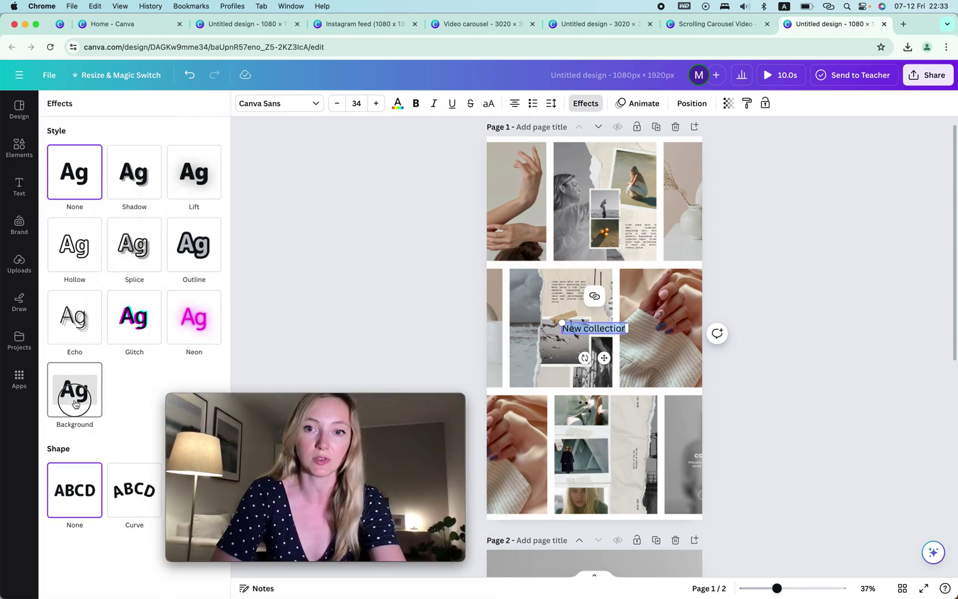
{"action": "left_click", "coordinate": [75, 391]}
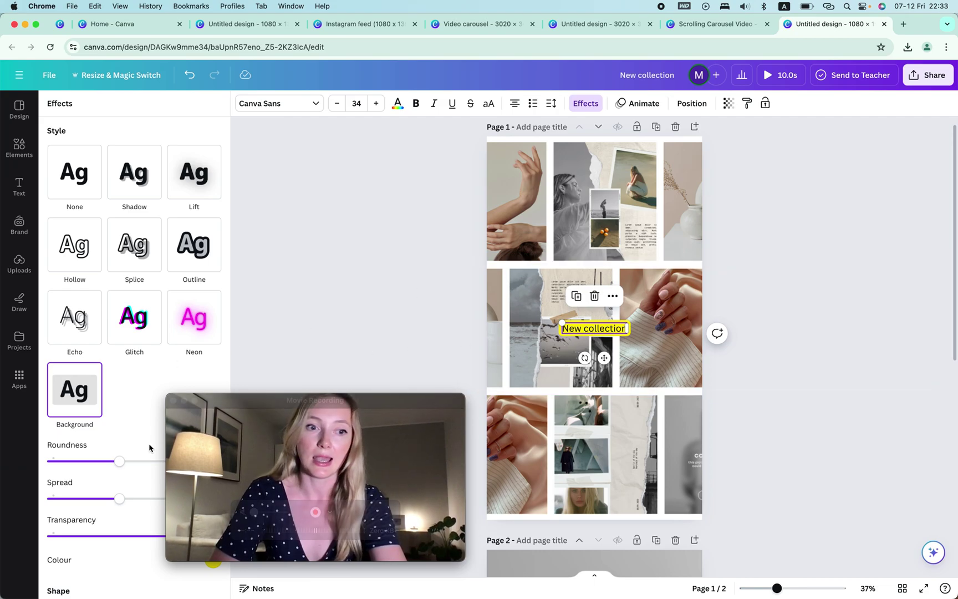
{"action": "left_click_drag", "start_coordinate": [119, 462], "coordinate": [2, 472]}
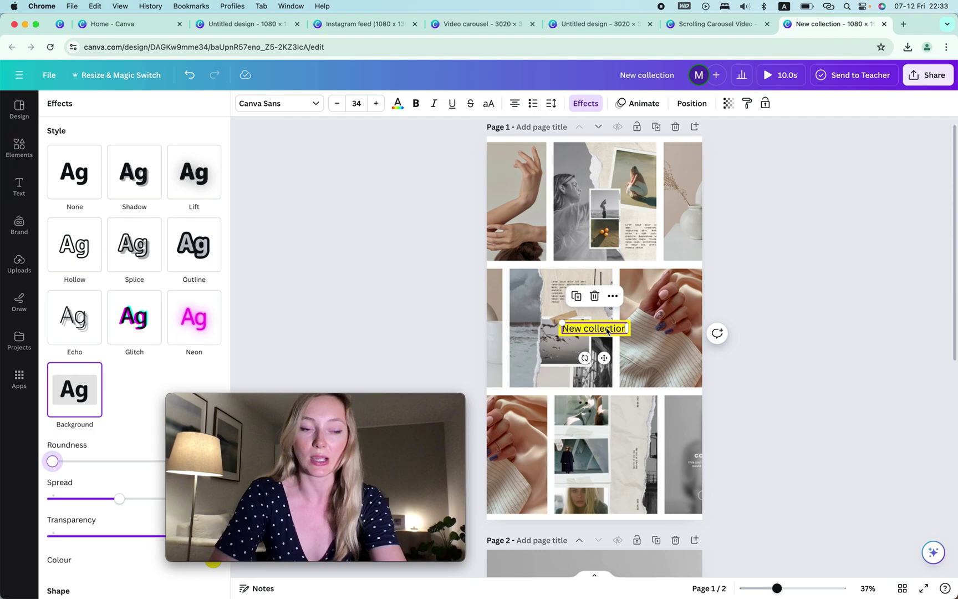
Set the text's background colour to light grey #F1F1F1 and enlarge the "New collection" label to font size 38.1
{"action": "mouse_move", "coordinate": [407, 404]}
{"action": "left_click_drag", "start_coordinate": [407, 403], "coordinate": [435, 177]}
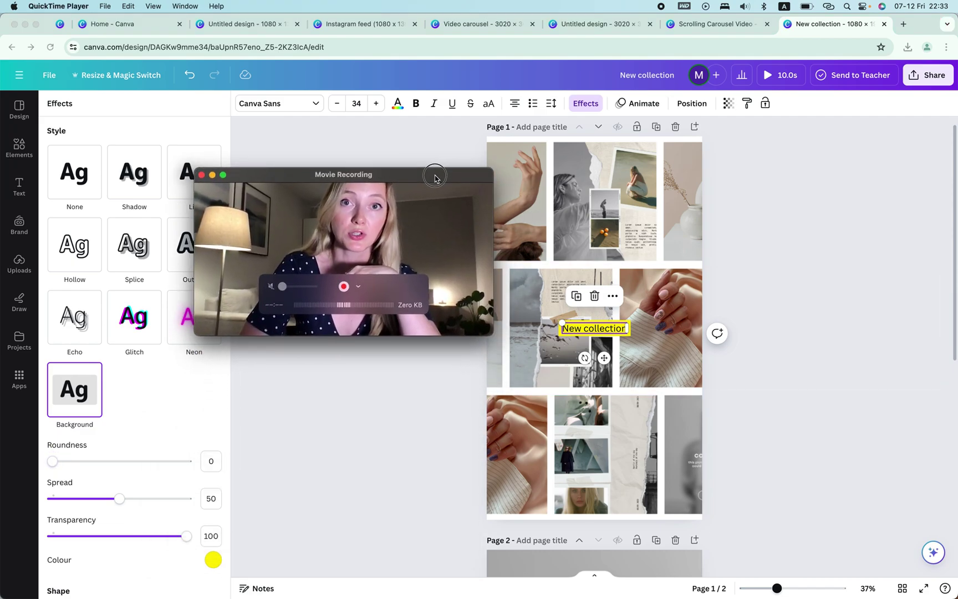
{"action": "left_click", "coordinate": [216, 566]}
{"action": "left_click", "coordinate": [216, 563]}
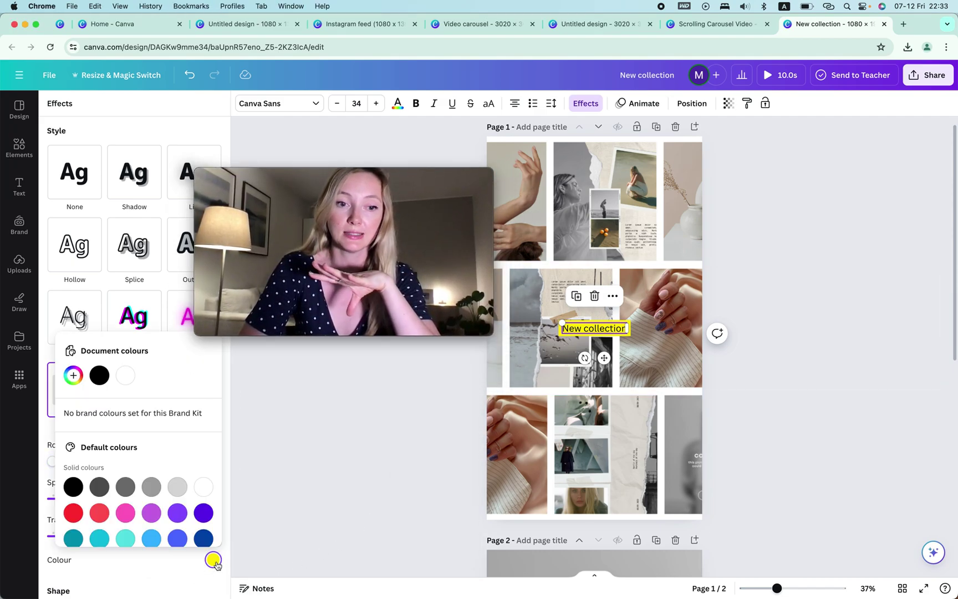
{"action": "left_click", "coordinate": [73, 376]}
{"action": "left_click", "coordinate": [207, 483]}
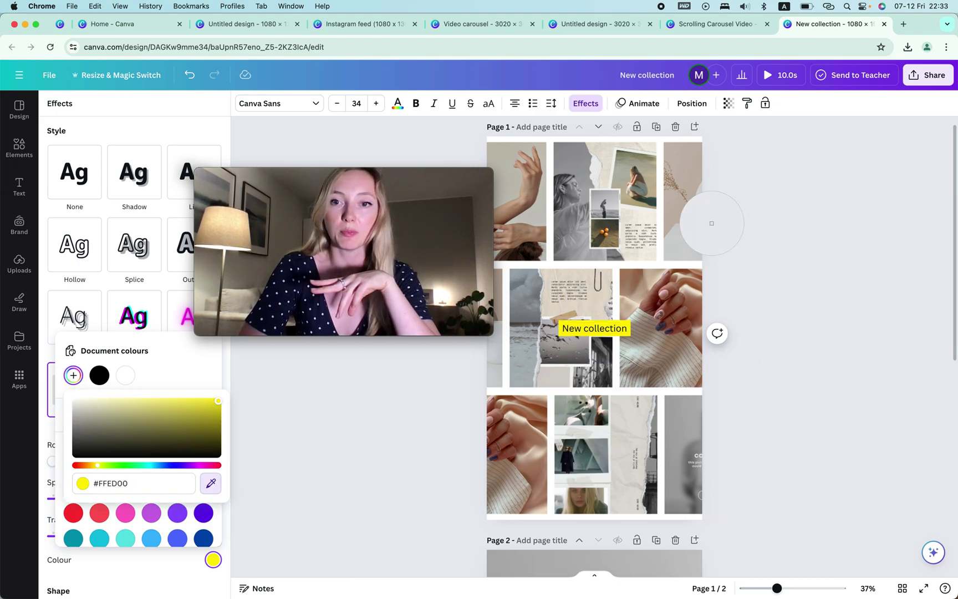
{"action": "left_click", "coordinate": [592, 160]}
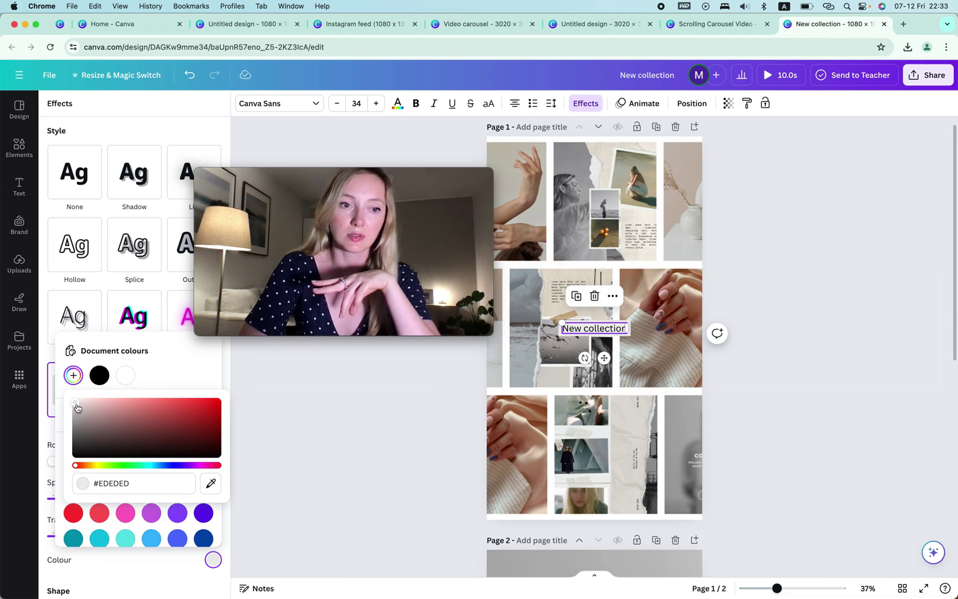
{"action": "left_click", "coordinate": [76, 405]}
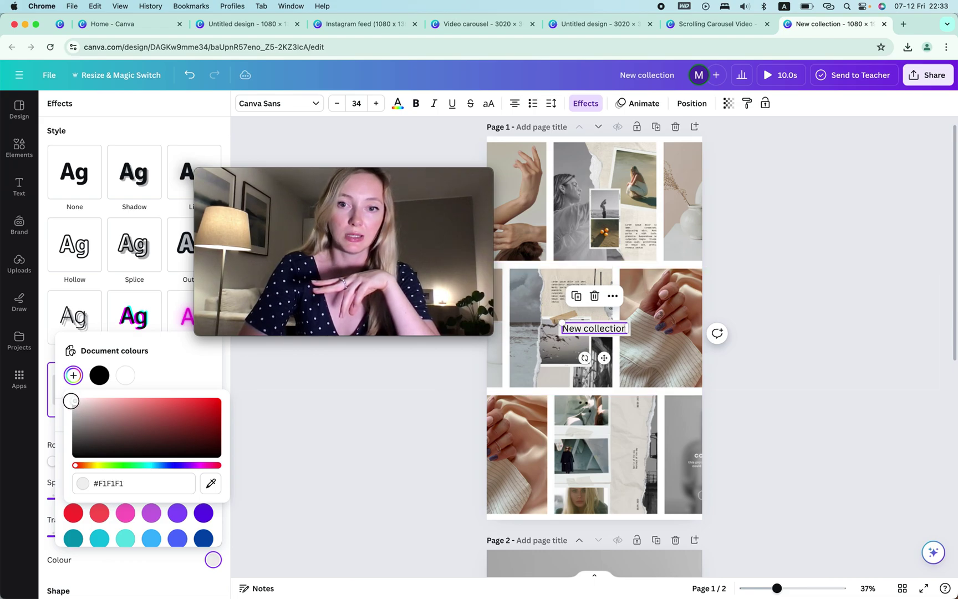
{"action": "left_click", "coordinate": [805, 323]}
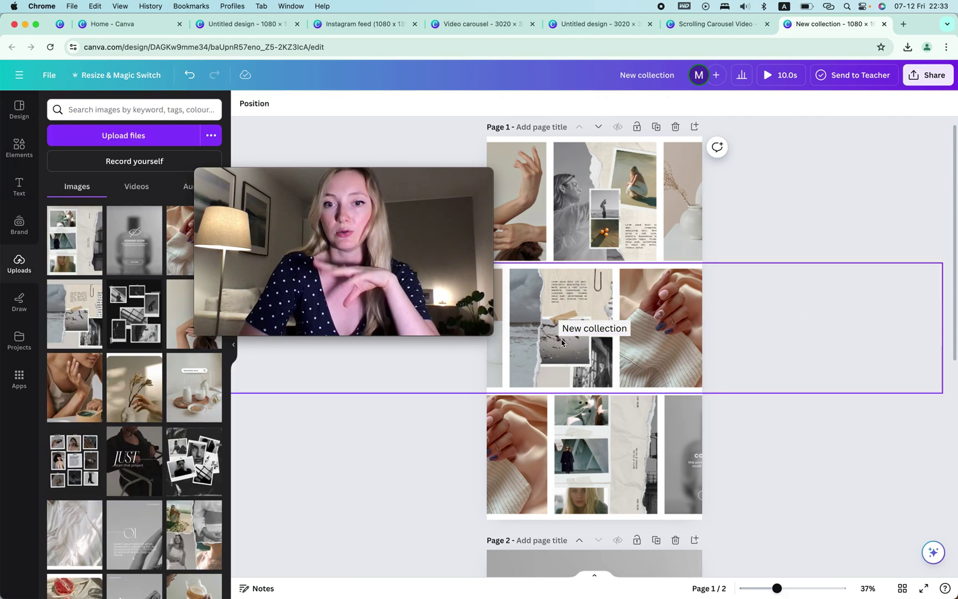
{"action": "left_click", "coordinate": [621, 330]}
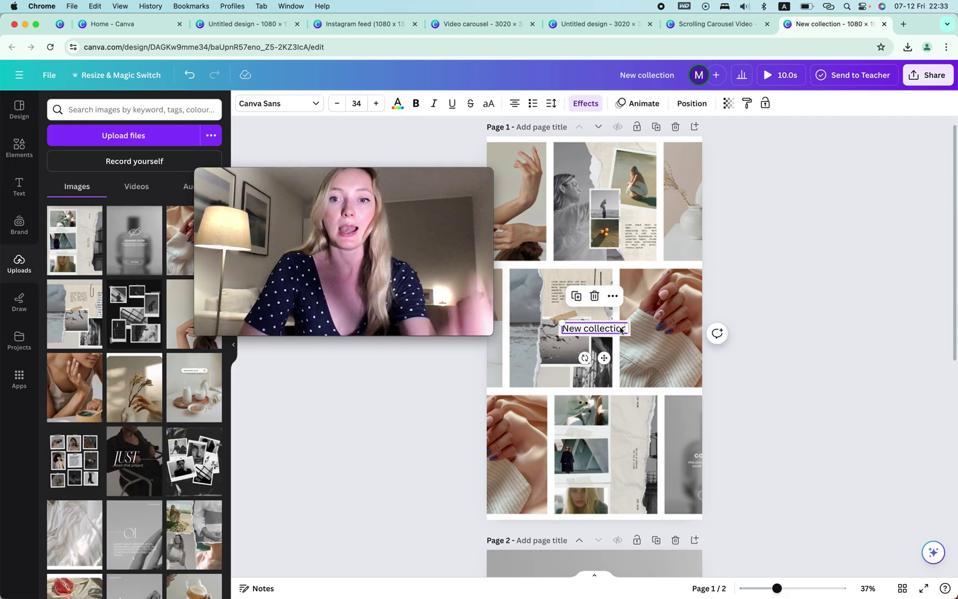
{"action": "left_click_drag", "start_coordinate": [628, 334], "coordinate": [632, 334]}
Add a graphic found by searching elements for "shadow" and shrink it to just wider than the "New collection" label, behind it
{"action": "left_click", "coordinate": [19, 147]}
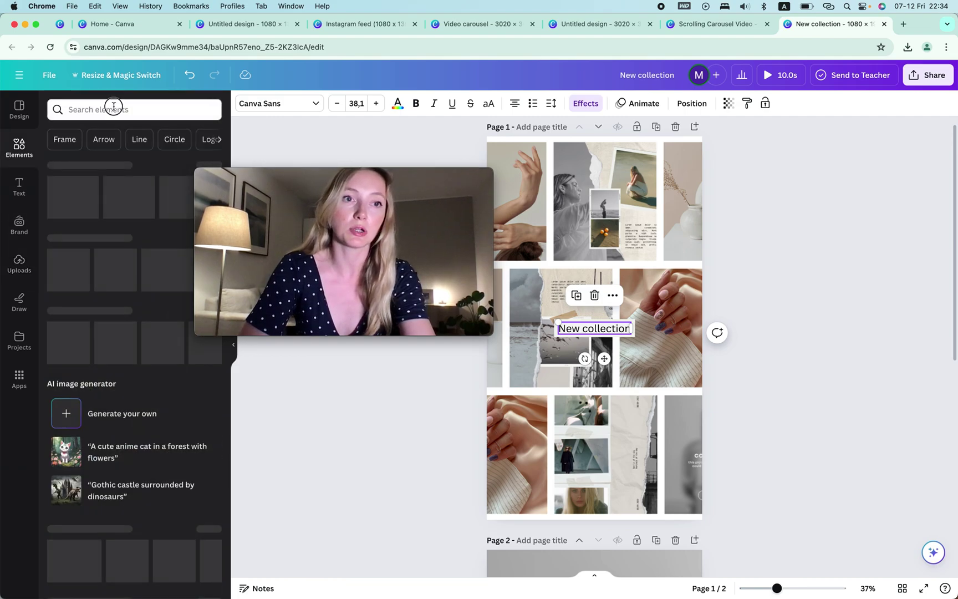
{"action": "left_click", "coordinate": [114, 106]}
{"action": "type", "text": "shadow"}
{"action": "key", "text": "Return"}
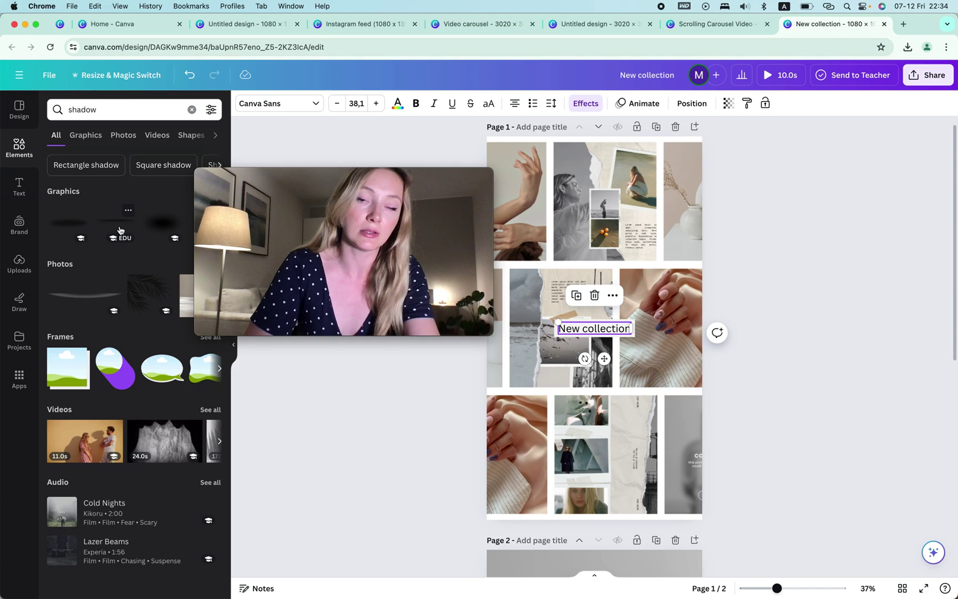
{"action": "left_click", "coordinate": [695, 366]}
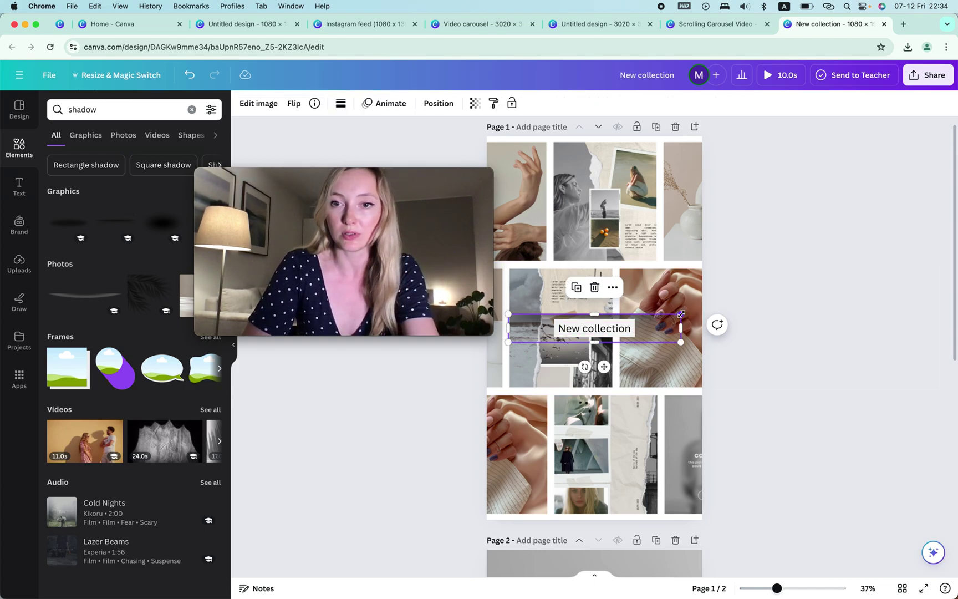
{"action": "left_click_drag", "start_coordinate": [681, 328], "coordinate": [643, 329]}
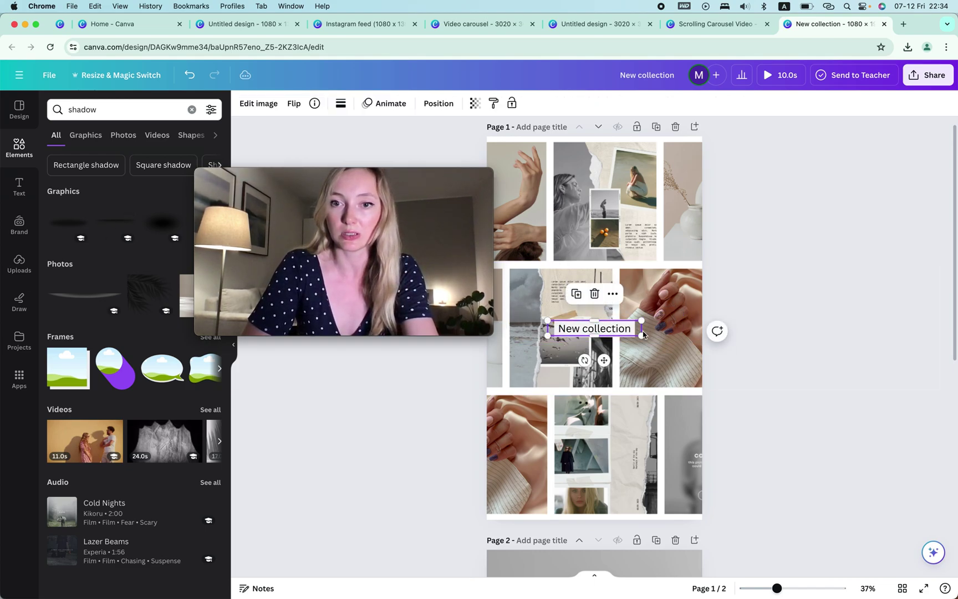
{"action": "left_click_drag", "start_coordinate": [603, 357], "coordinate": [603, 371]}
{"action": "left_click", "coordinate": [911, 267]}
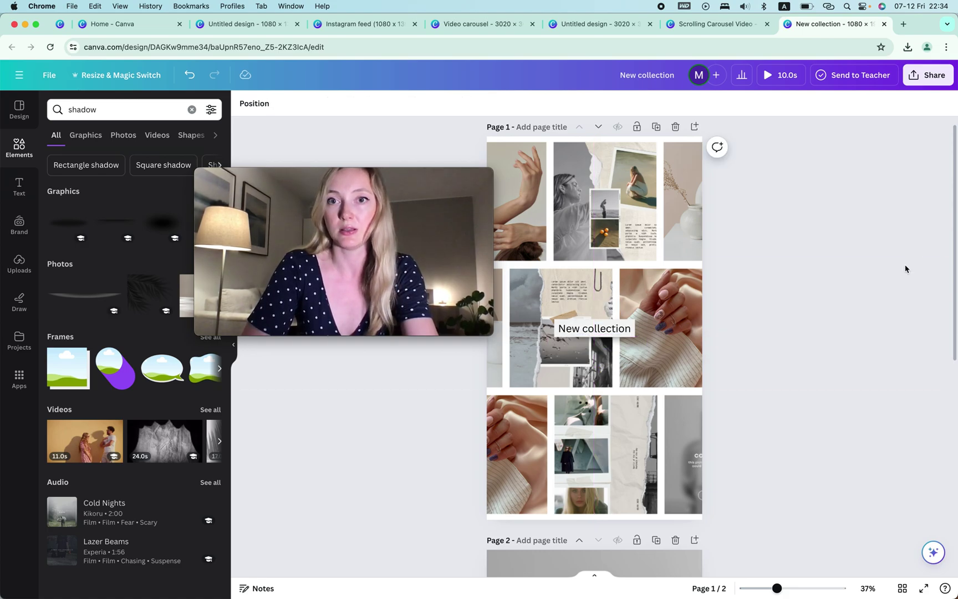
Play the preview of the 1080 × 1920 px video to check the scrolling strips and the centred label
{"action": "left_click", "coordinate": [790, 77]}
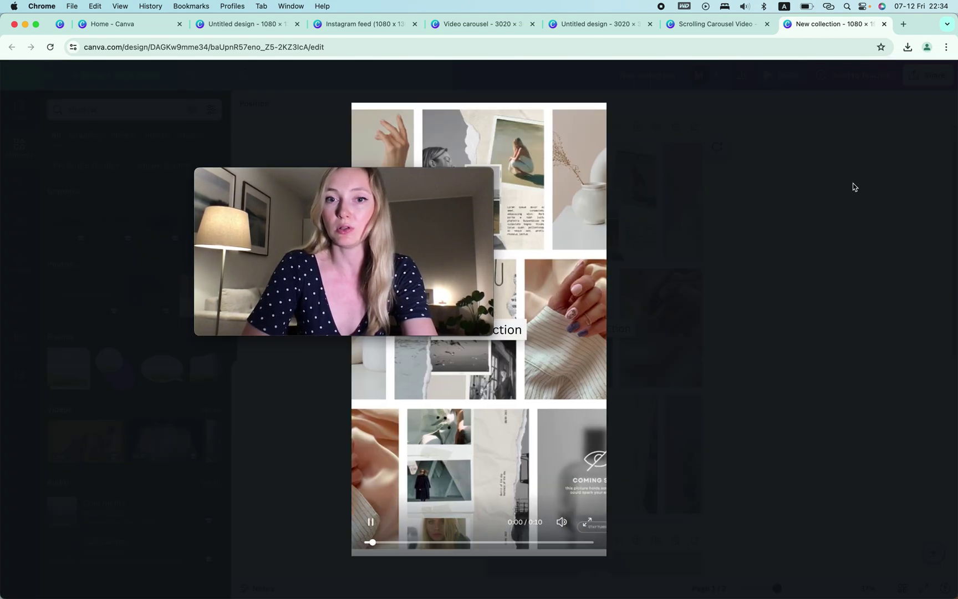
{"action": "left_click_drag", "start_coordinate": [414, 173], "coordinate": [910, 138]}
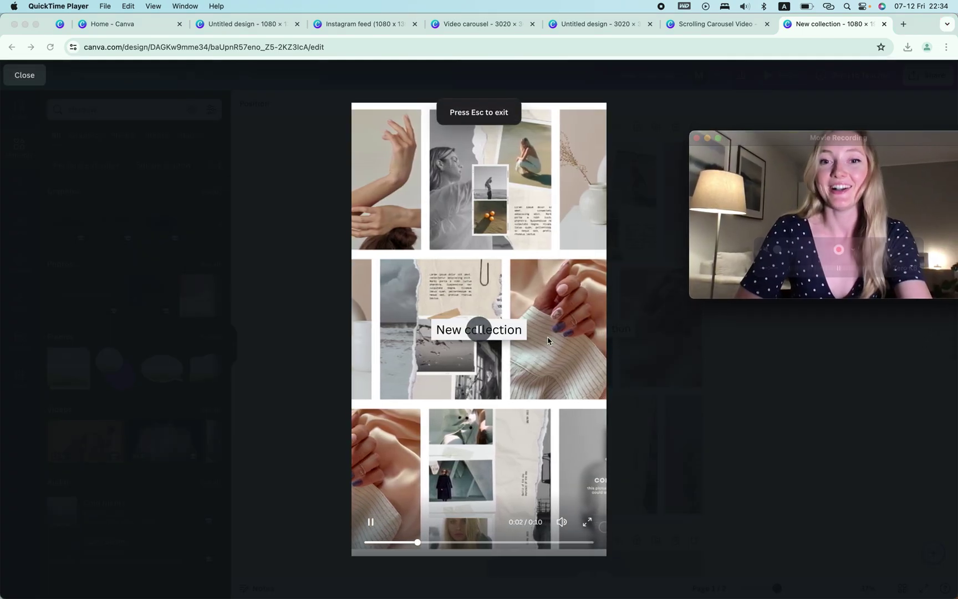